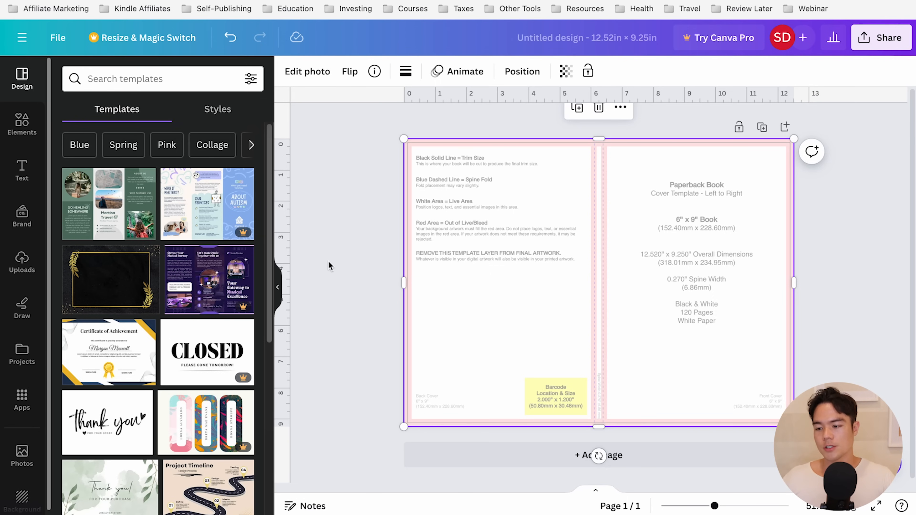
Browse the default text styles and ready-made font combinations available for the cover
mouse_move(143, 186)
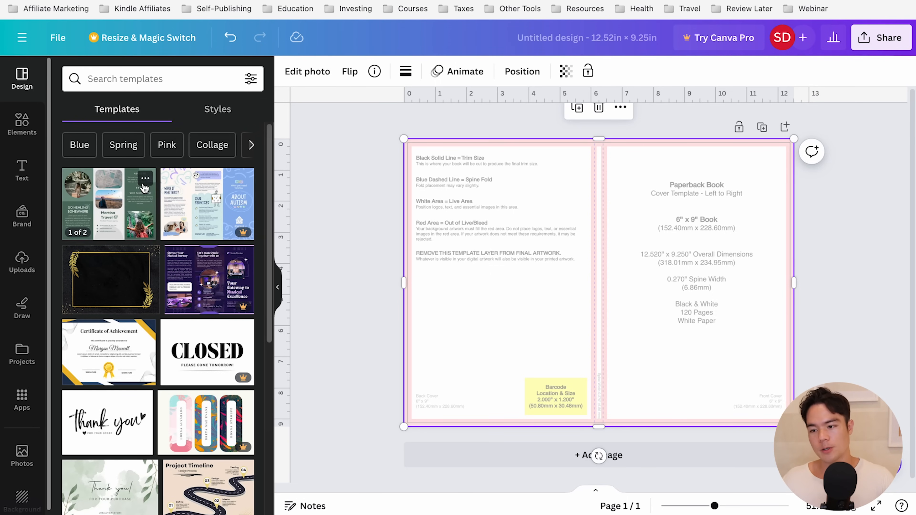
click(21, 124)
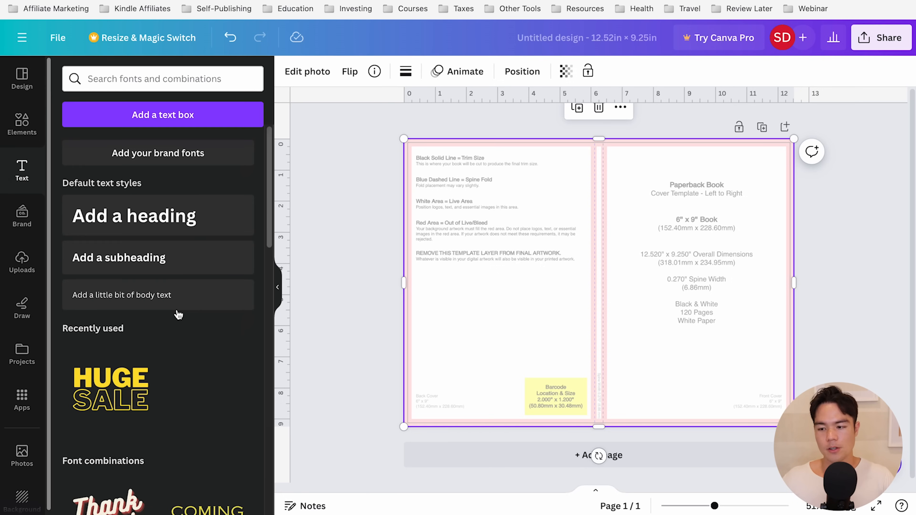
scroll(176, 314, down, 7)
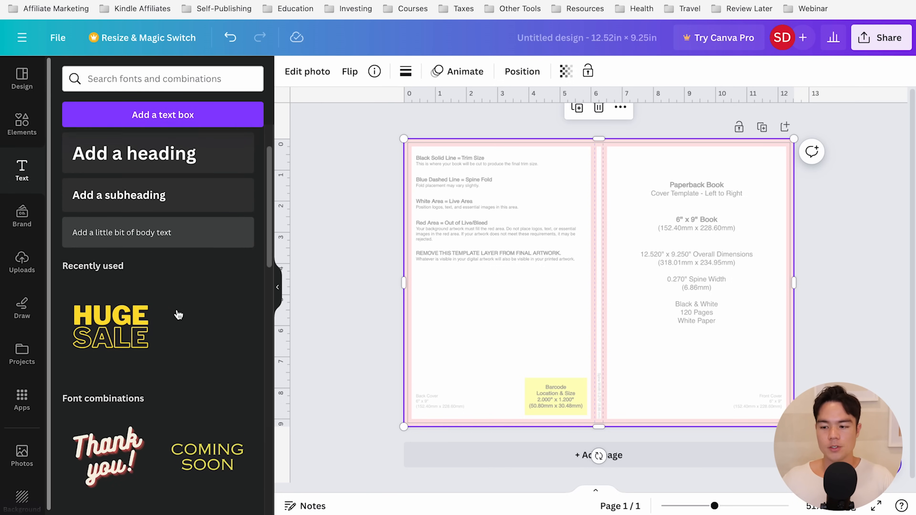
scroll(162, 337, down, 4)
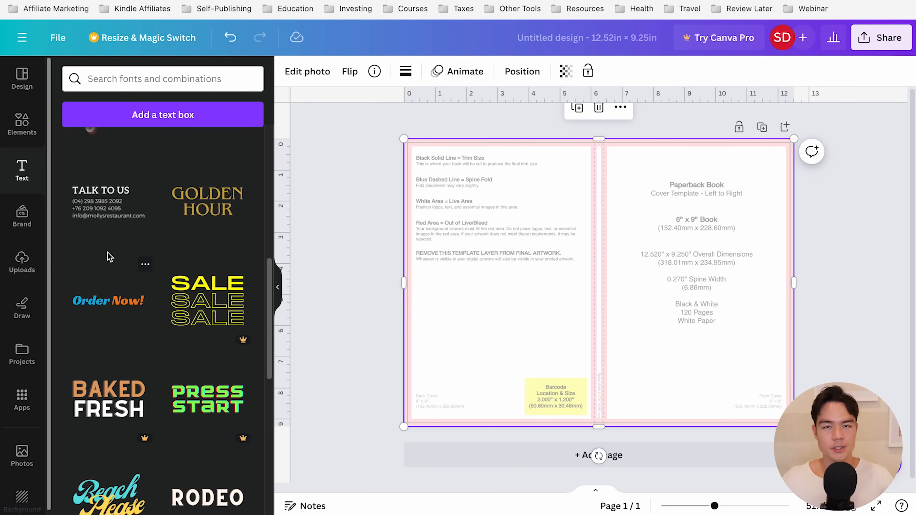
scroll(180, 332, up, 10)
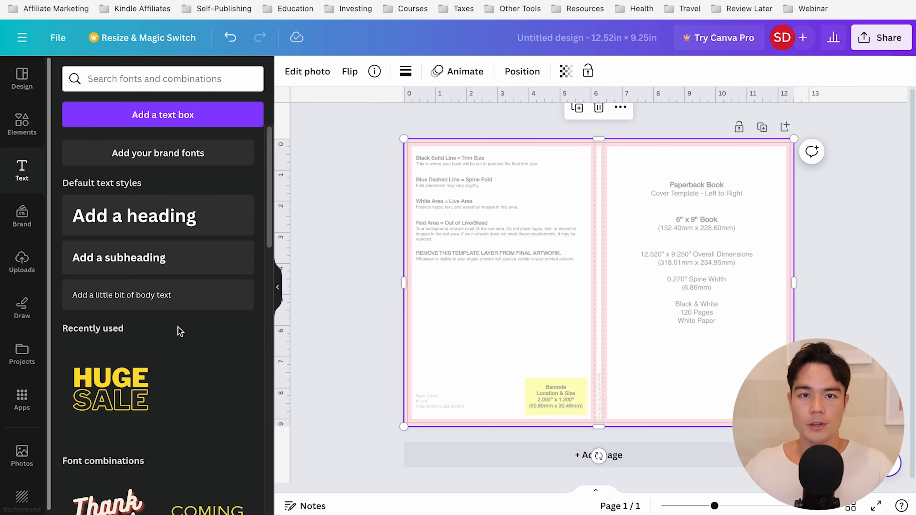
Search the design elements for "animals"
click(22, 124)
click(162, 79)
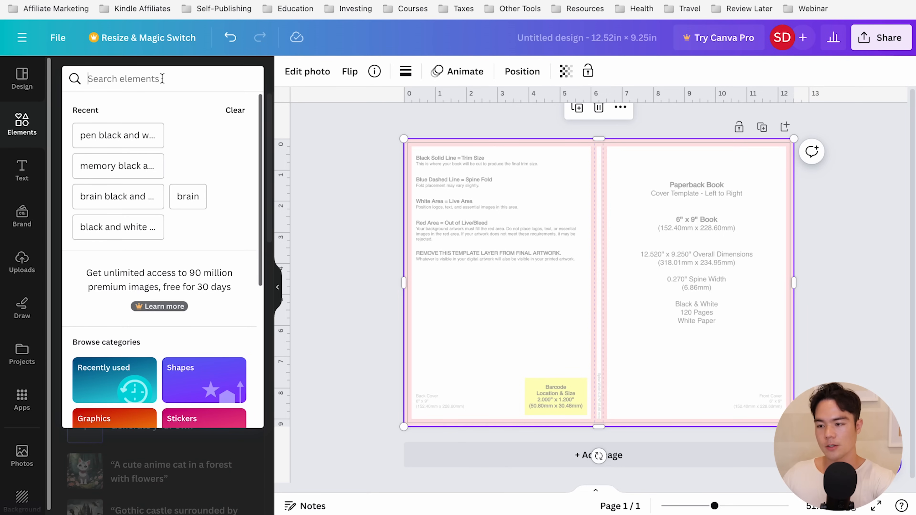
text(animals)
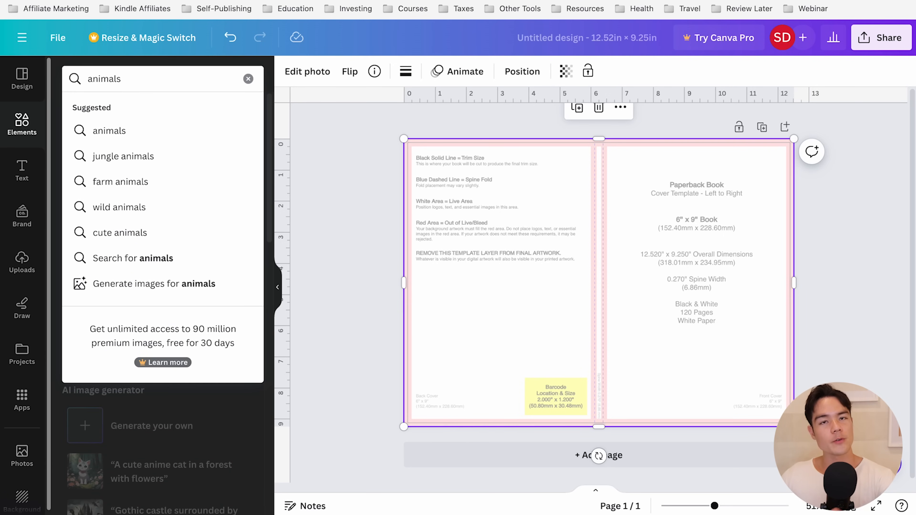
key(Return)
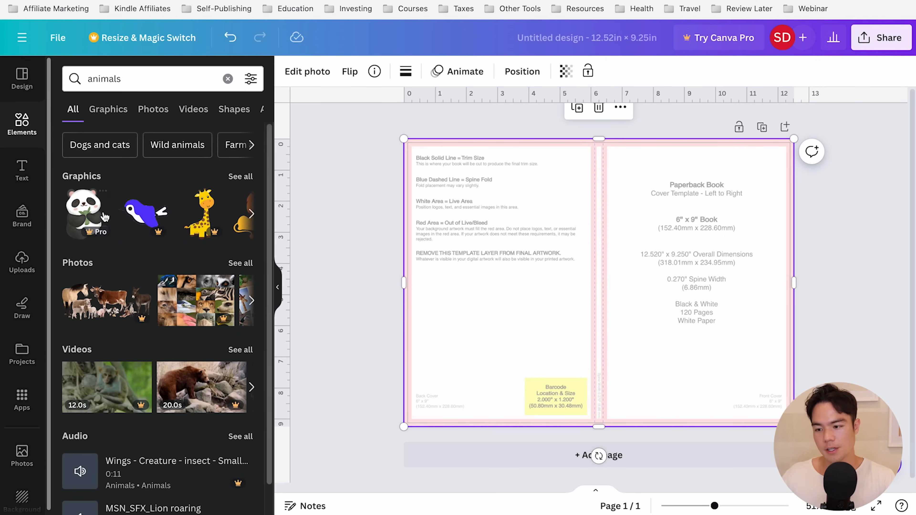
Add the green turtle graphic and place it in the lower right corner of the front cover
click(253, 215)
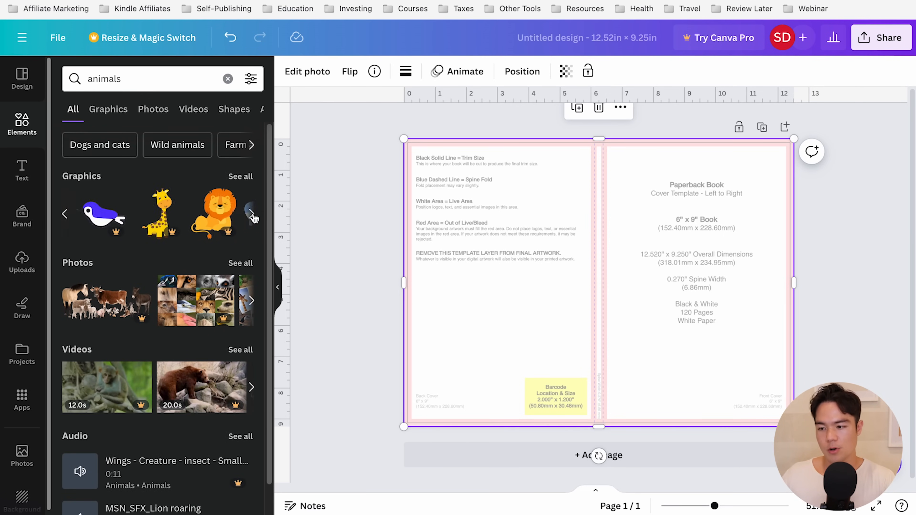
click(253, 216)
click(102, 231)
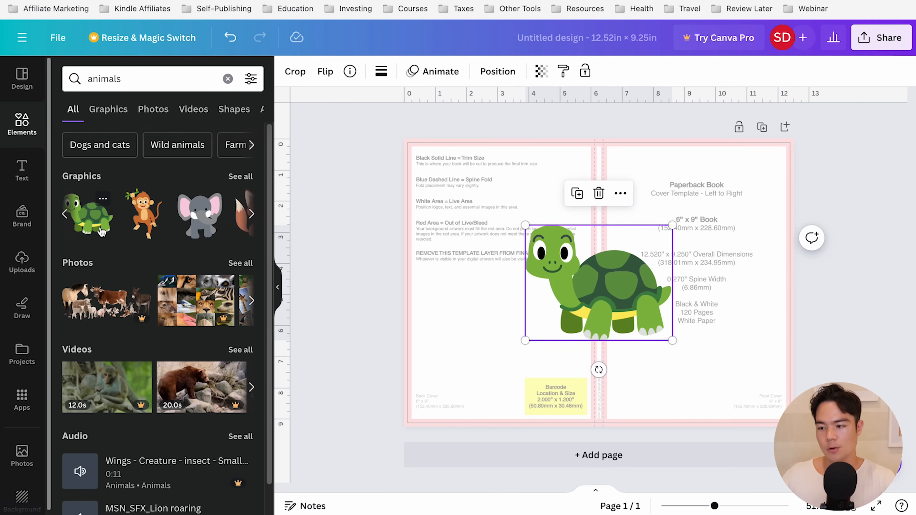
drag(590, 273, 707, 352)
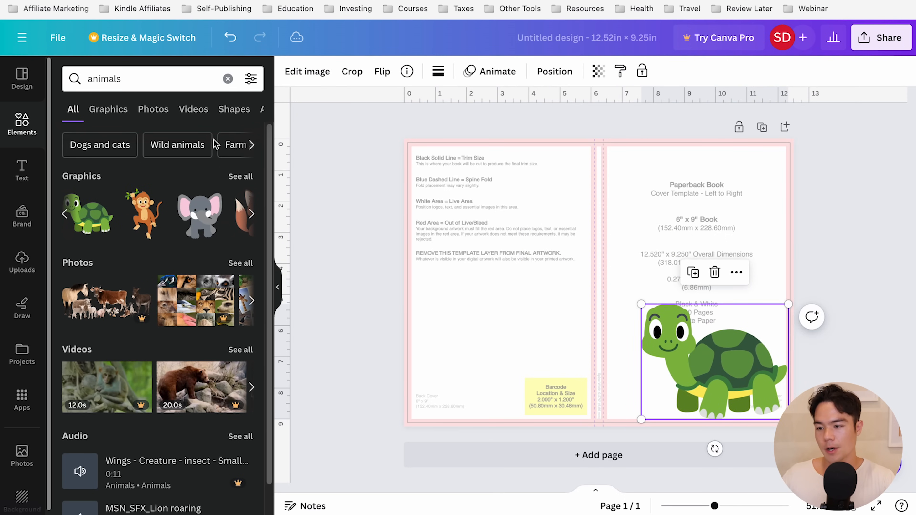
Add the elephant graphic to the upper left of the front cover and shrink it to about 2.5 inches wide
click(200, 229)
drag(623, 305, 695, 219)
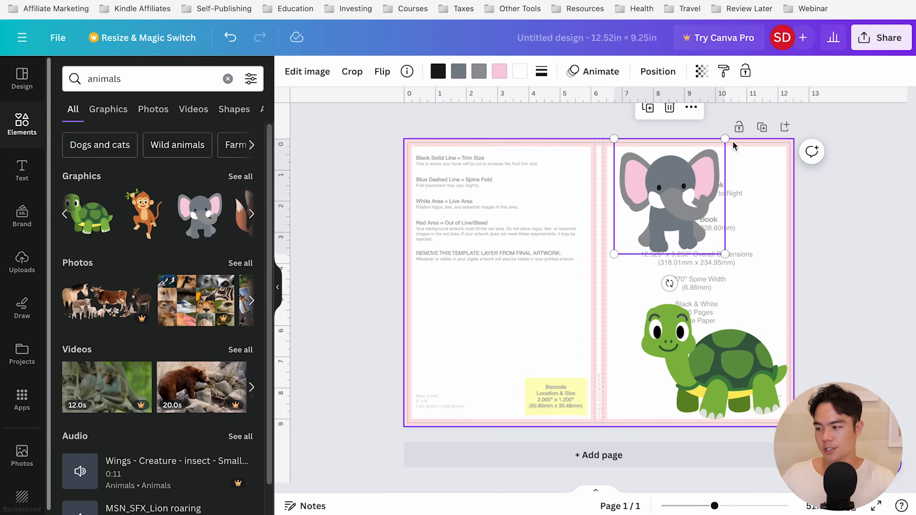
drag(725, 138, 690, 174)
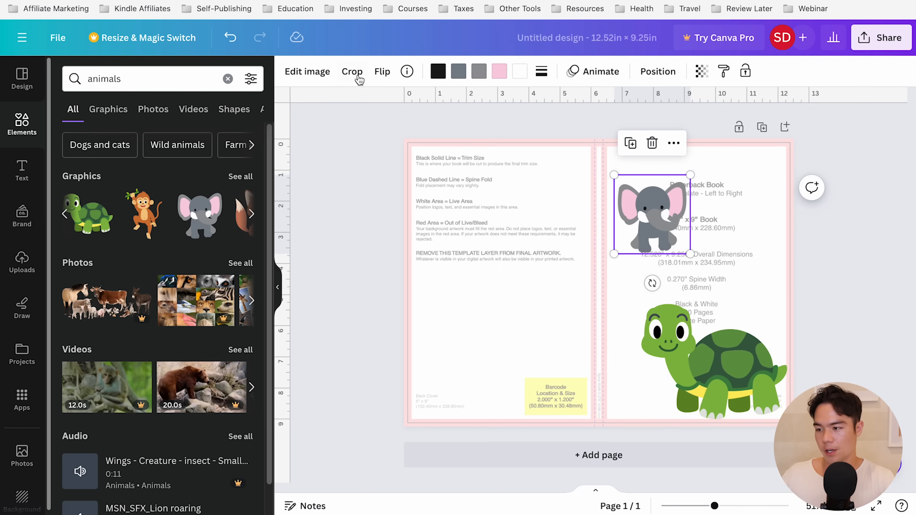
Flip the elephant horizontally, flip it back to its original direction and deselect it
click(380, 73)
click(409, 114)
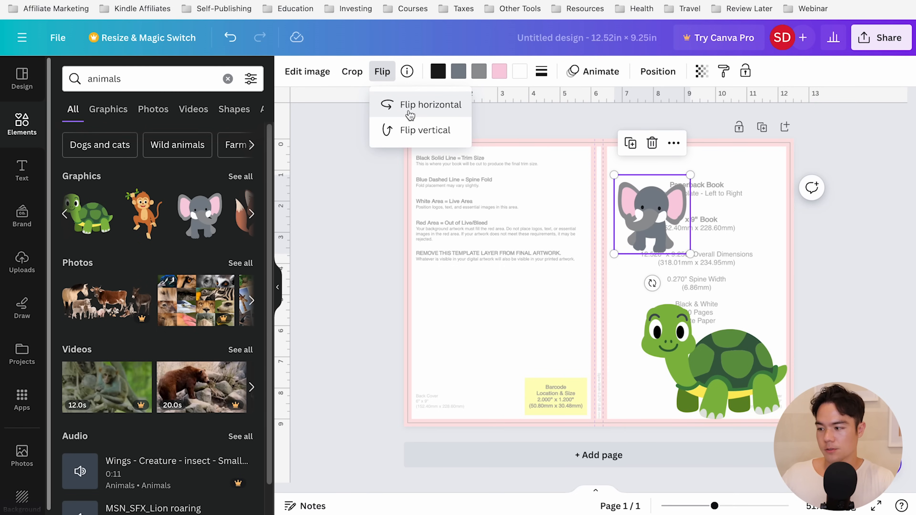
click(408, 112)
click(736, 256)
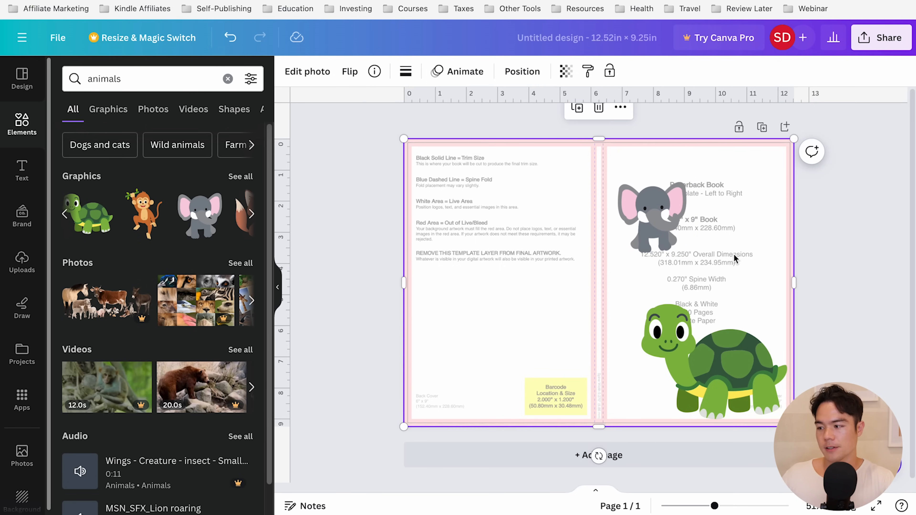
Move the elephant down to the middle of the front cover and shrink the turtle in the lower right corner
click(660, 221)
drag(659, 221, 660, 315)
click(732, 289)
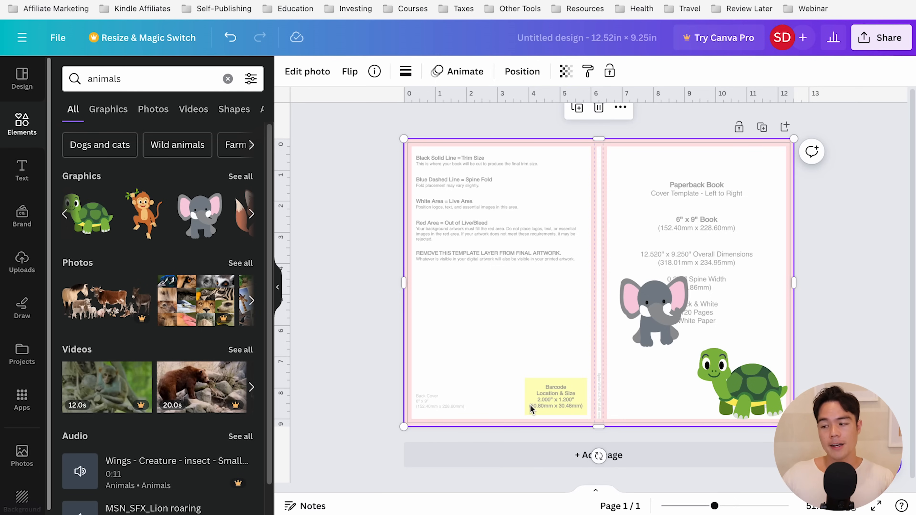
Add a bold "Add a heading" text box and position it across the upper part of the front cover
key(t)
drag(634, 293, 710, 201)
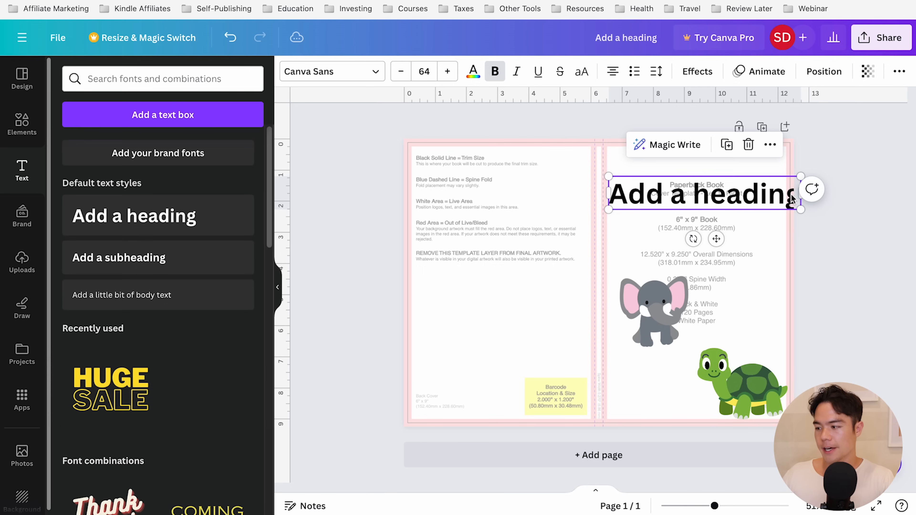
double_click(708, 202)
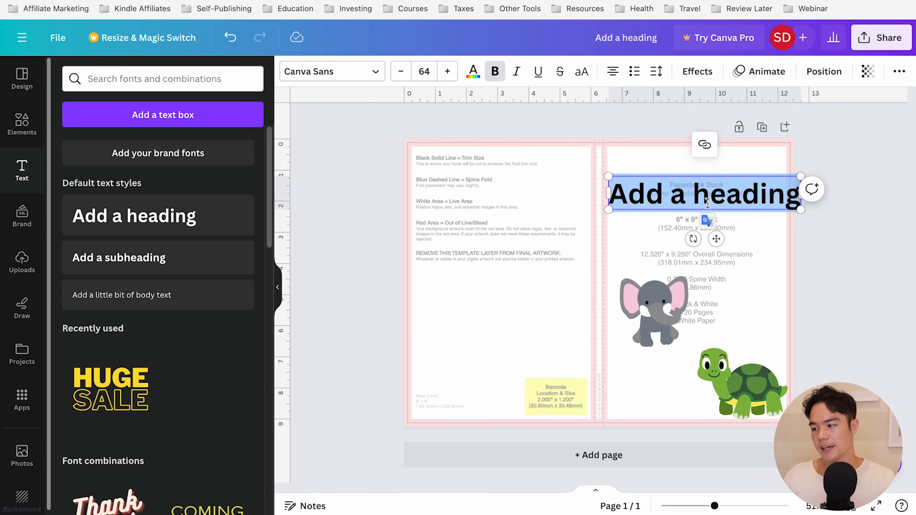
click(664, 240)
click(344, 321)
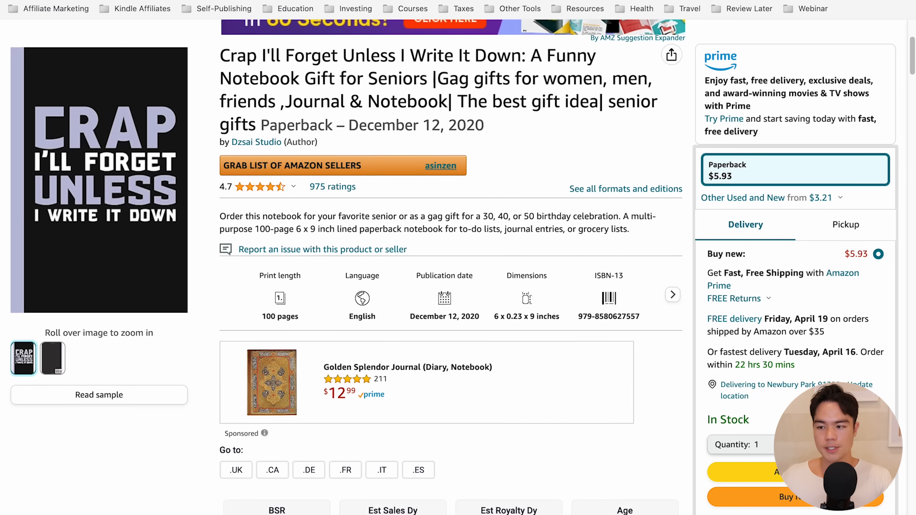
Switch to Amazon and examine the covers, titles and sales estimates of comparable funny notebook listings
scroll(259, 125, up, 1)
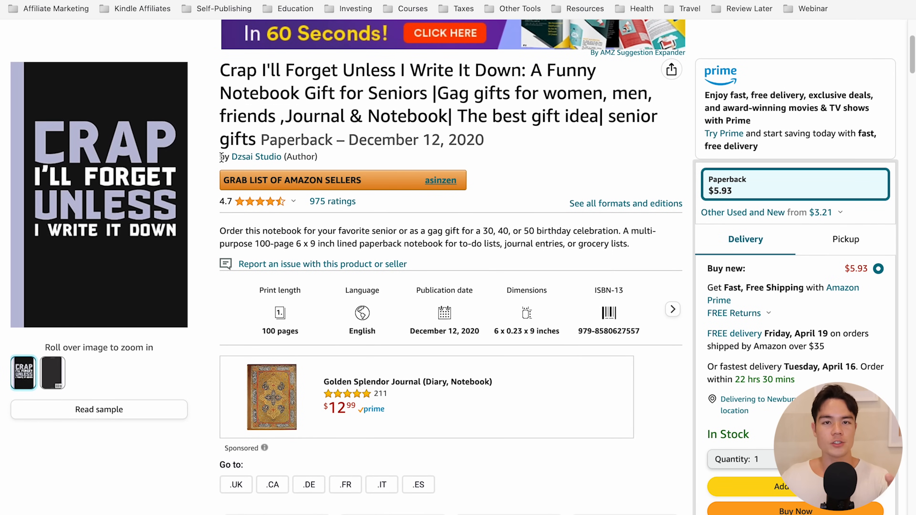
scroll(221, 157, down, 8)
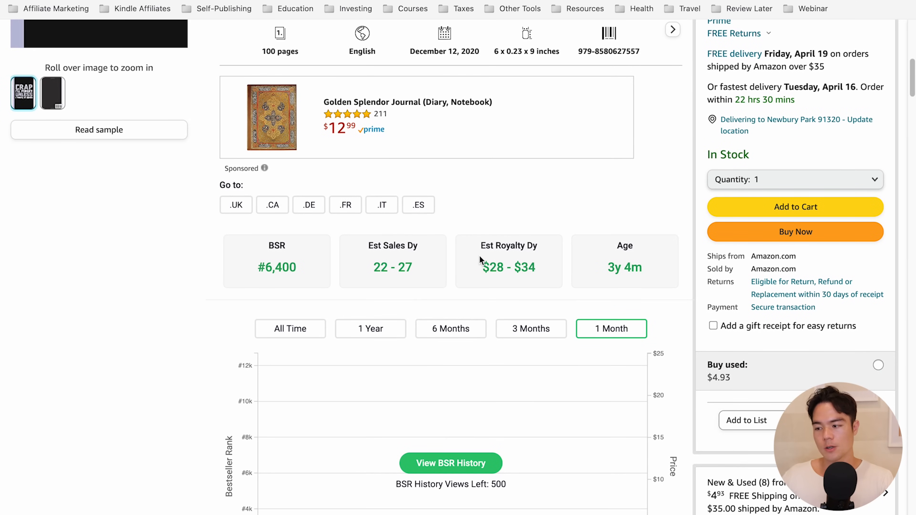
scroll(481, 207, up, 7)
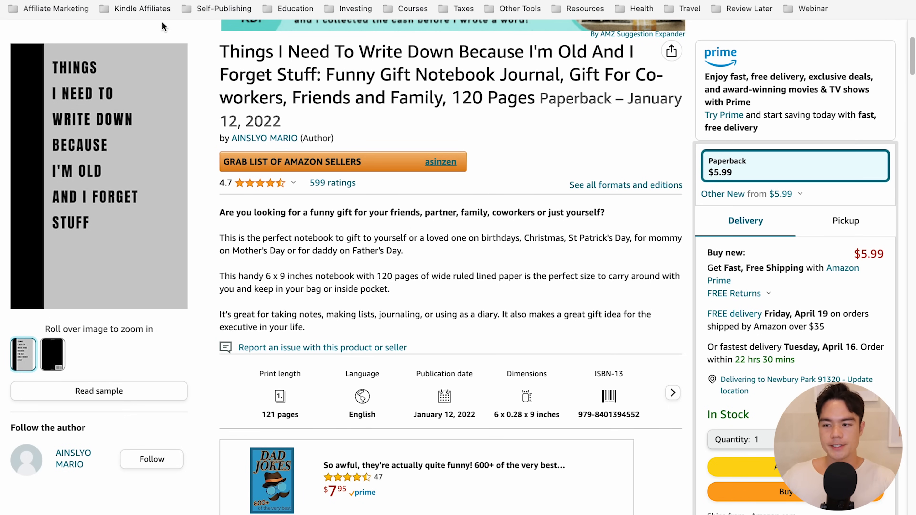
Switch back to Canva and delete the elephant and turtle graphics from the front cover
click(136, 0)
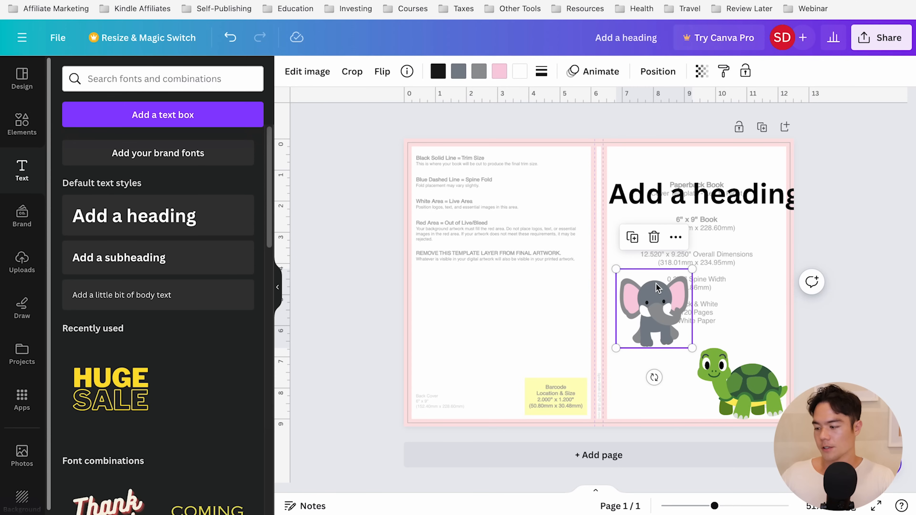
key(Delete)
click(722, 379)
key(Delete)
Add a square shape stretched over the entire cover and fill it with yellow
click(22, 123)
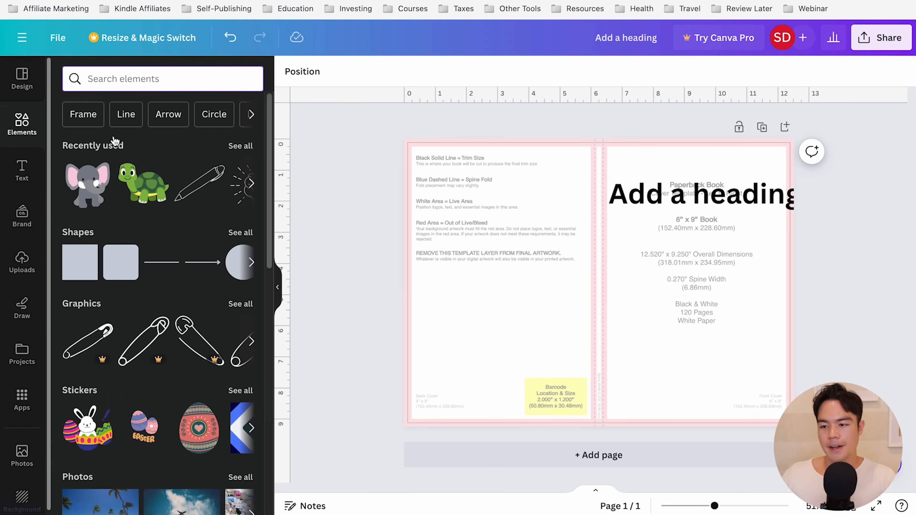
click(79, 262)
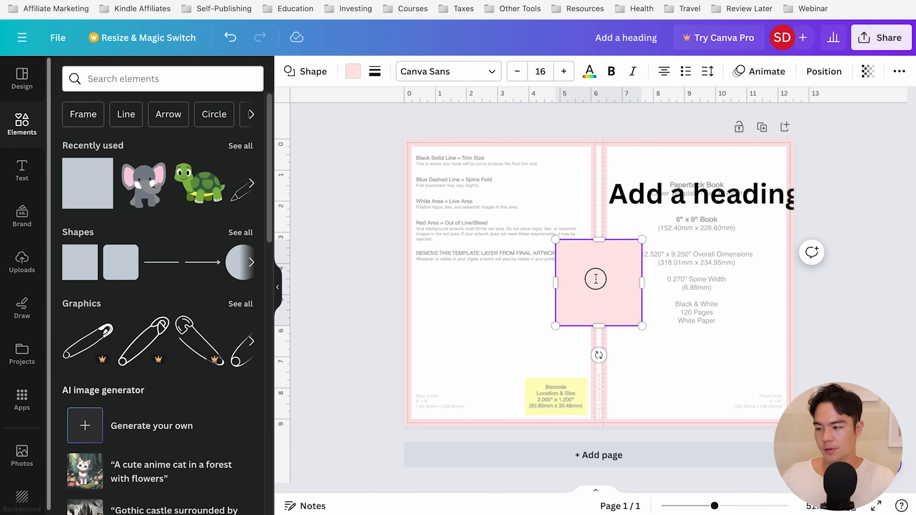
drag(581, 267, 428, 164)
drag(488, 224, 876, 431)
click(352, 71)
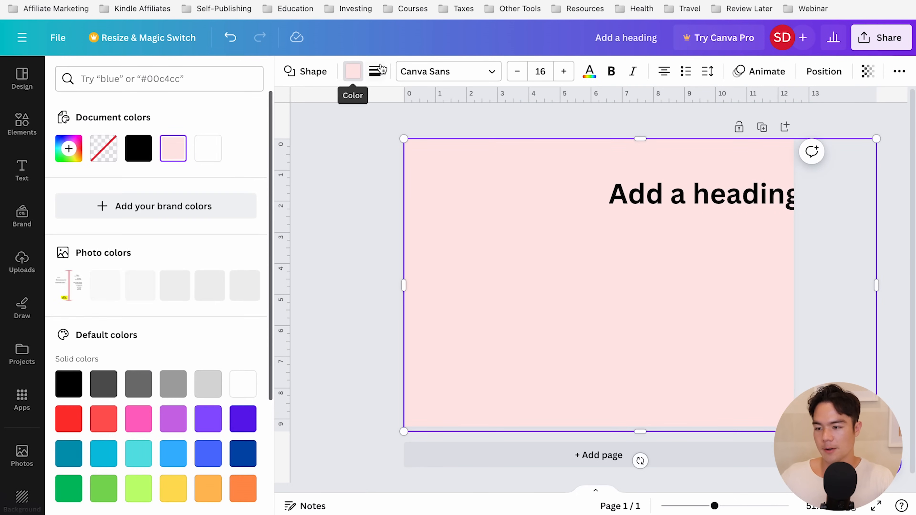
click(180, 495)
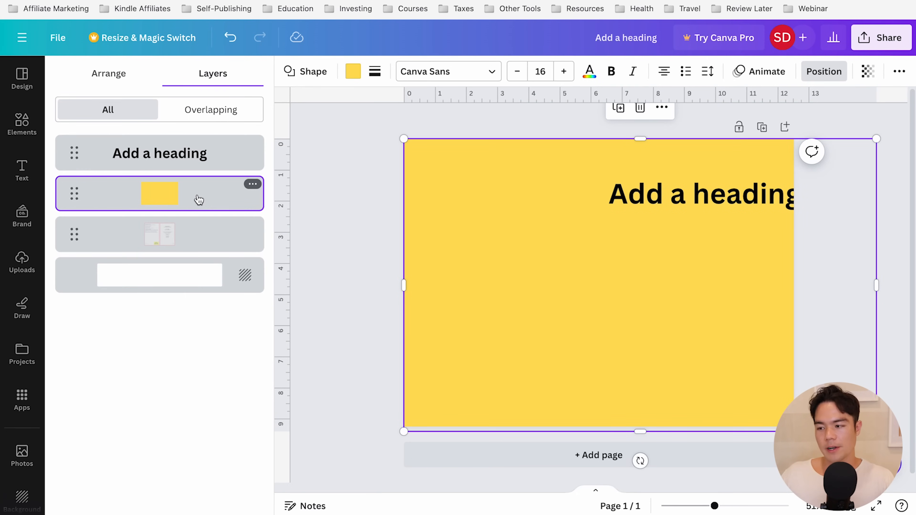
Set the page background layer's color to the yellow used in the document
click(202, 276)
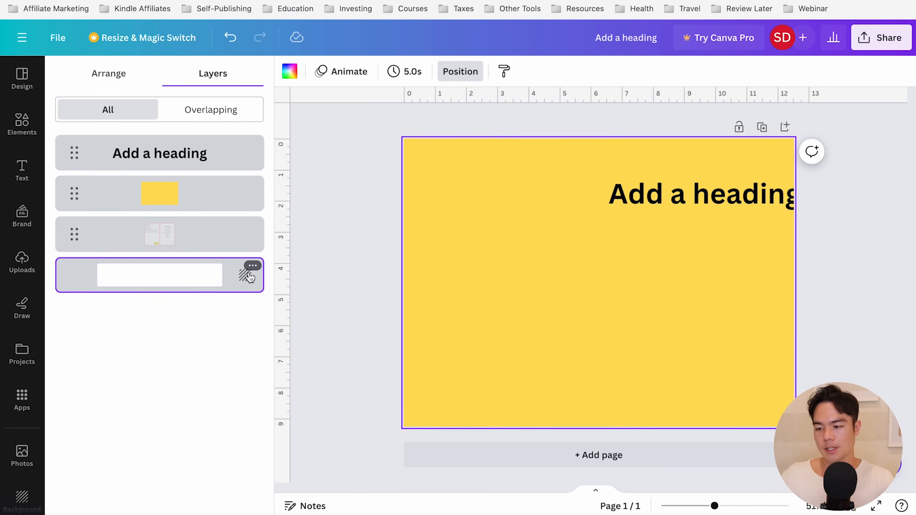
click(292, 71)
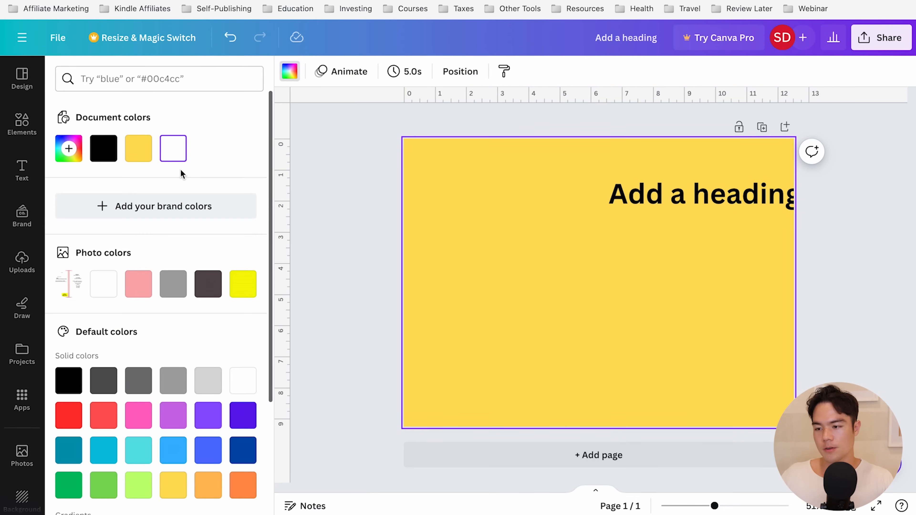
click(139, 149)
click(329, 120)
click(327, 147)
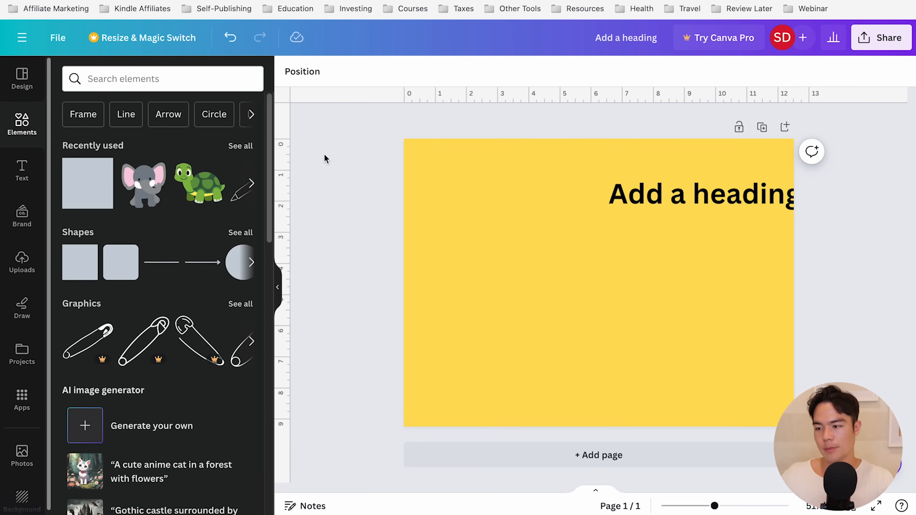
Delete the yellow rectangle layer lying above the cover template image
click(302, 74)
click(182, 207)
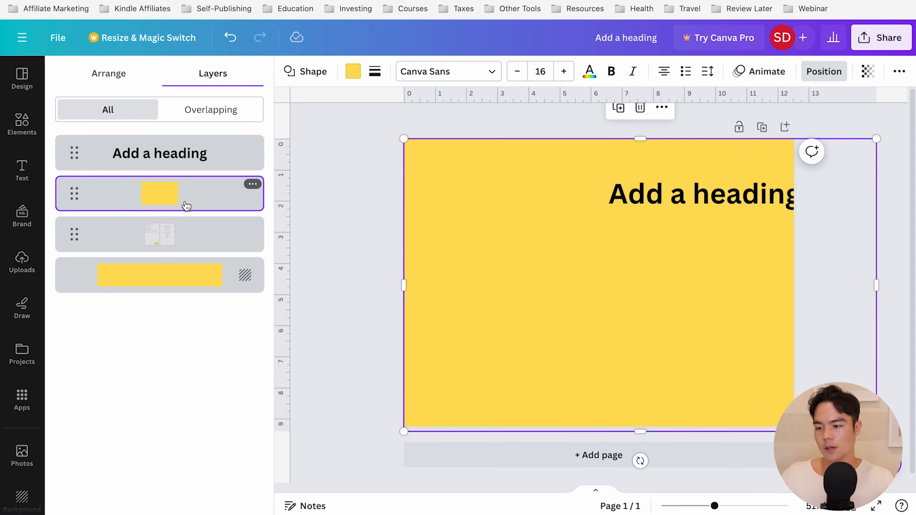
key(Delete)
click(365, 228)
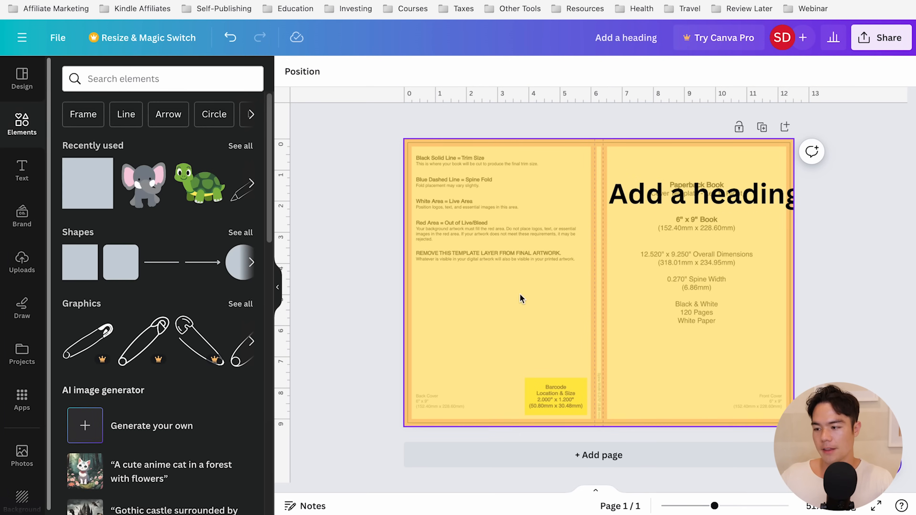
Select the cover template image and lower its Transparency value to the minimum
click(491, 311)
click(568, 69)
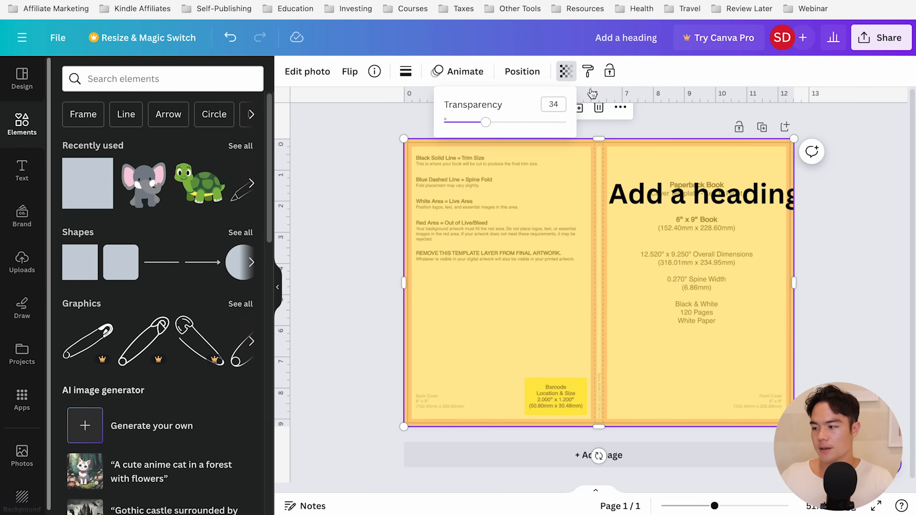
drag(483, 122, 421, 128)
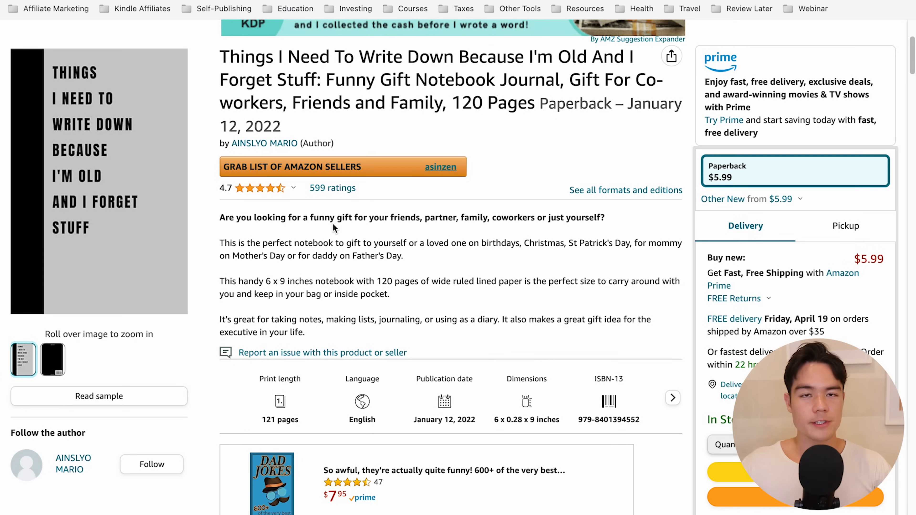
Switch to the Amazon notebook listing and highlight the title phrase "Things I Need To Write Down Because I'm Old And I Forget Stuff:"
drag(321, 79, 231, 58)
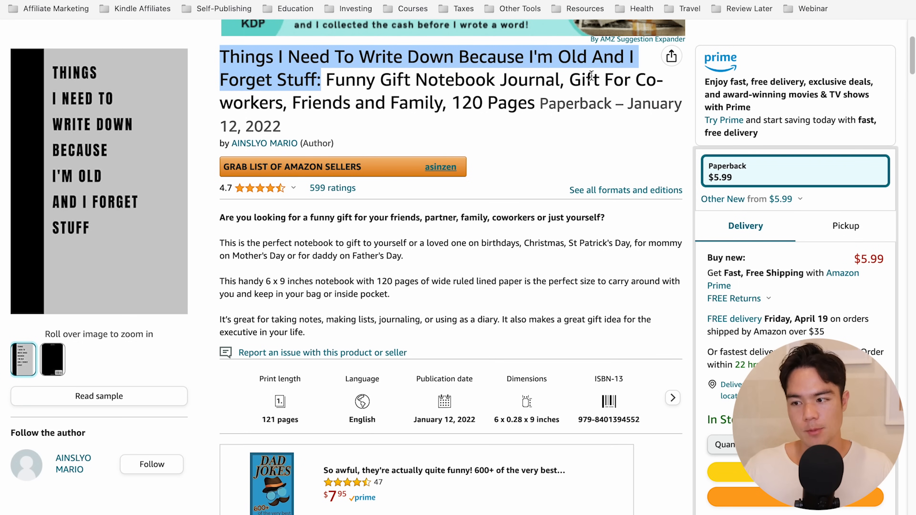
Highlight the subtitle "Funny Gift Notebook Journal, Gift For Co-workers, Friends and Family, 120 Pages" in the Amazon listing
click(260, 108)
drag(326, 83, 532, 113)
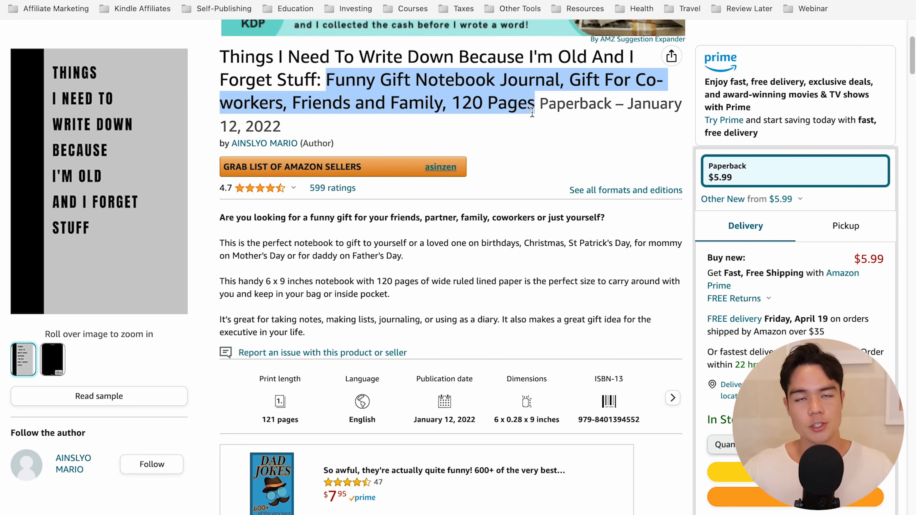
click(425, 83)
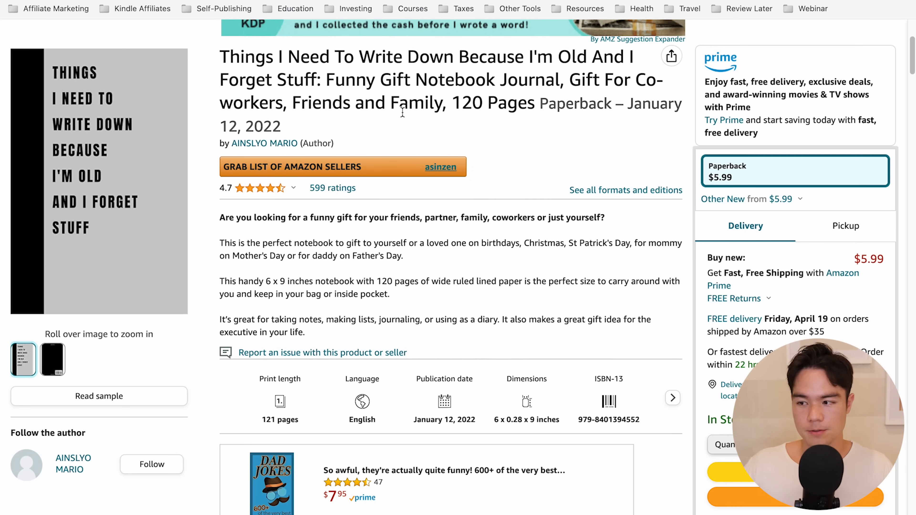
Switch to the "Crap I'll Forget Unless I Write It Down" Amazon listing and highlight its title phrase and the start of the subtitle
click(110, 1)
scroll(321, 53, up, 1)
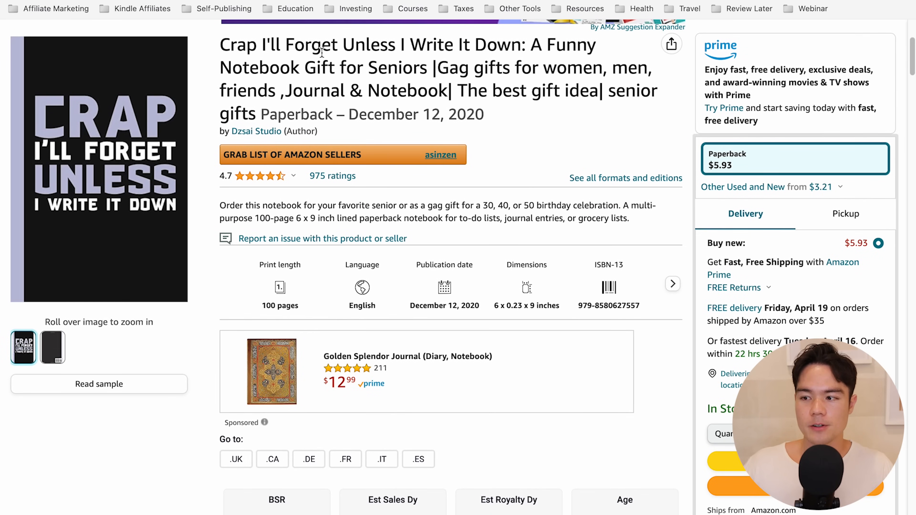
drag(533, 45, 221, 45)
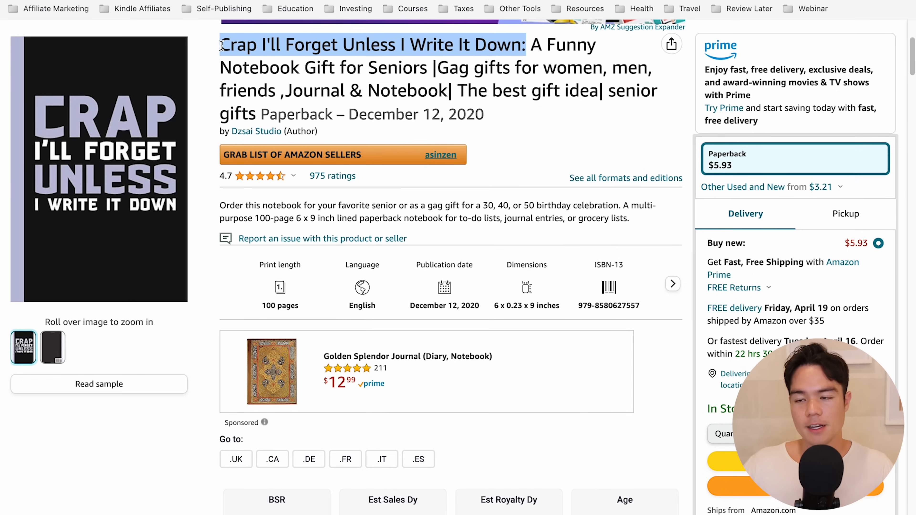
click(364, 84)
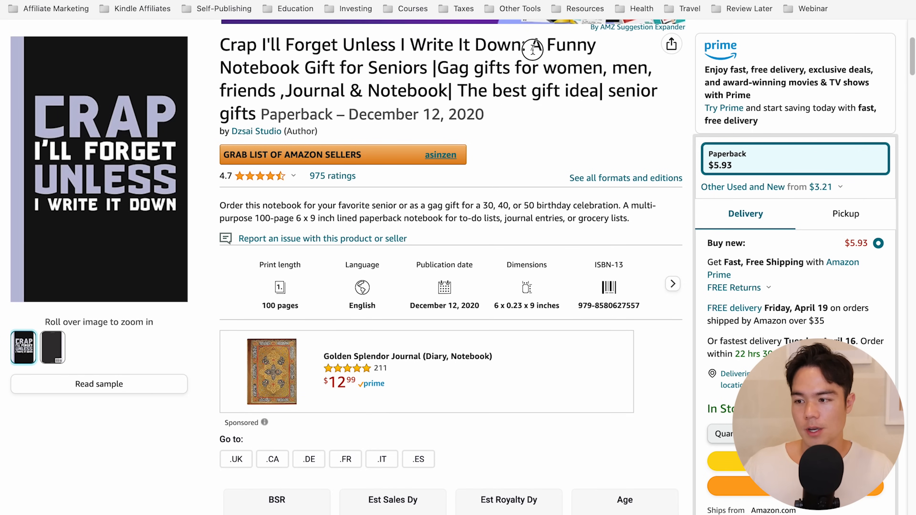
drag(531, 46, 434, 68)
click(434, 67)
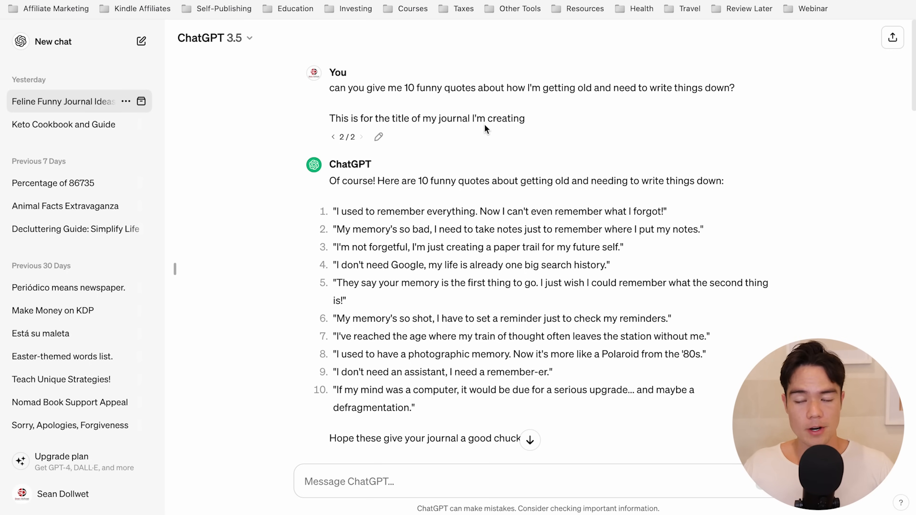
Switch to ChatGPT and read the funny quotes about getting old, their shorter versions and the ten additional ones
scroll(426, 148, down, 3)
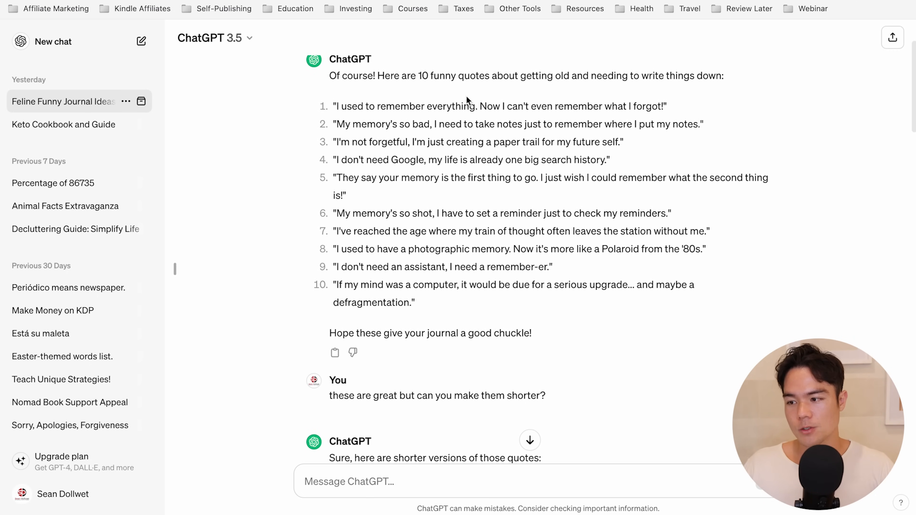
scroll(342, 171, down, 1)
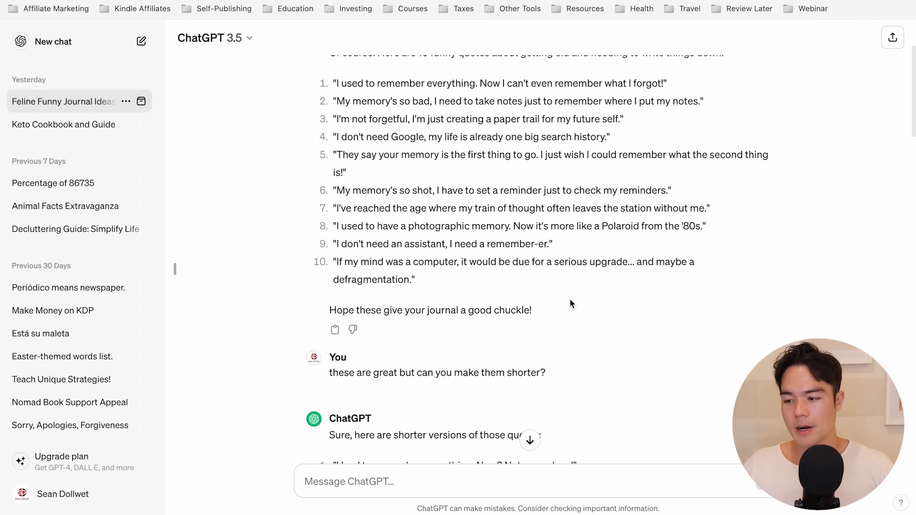
scroll(569, 303, down, 6)
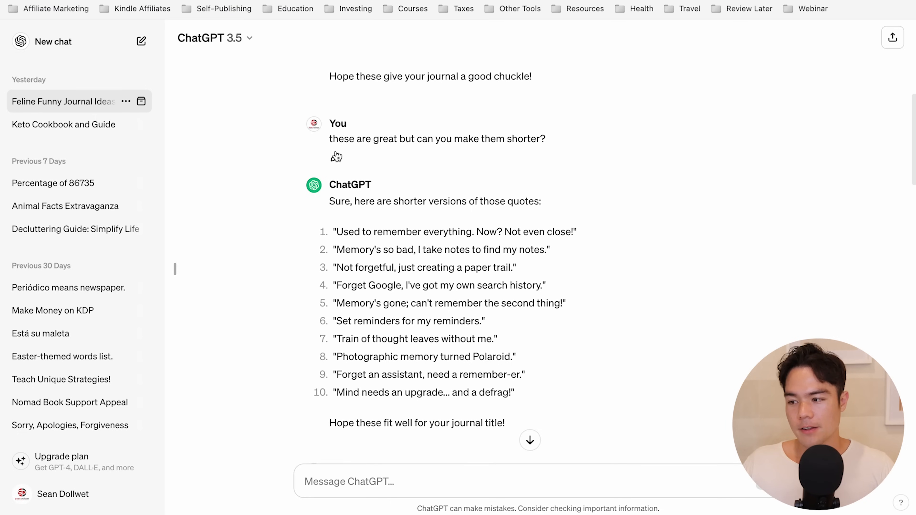
scroll(539, 152, down, 3)
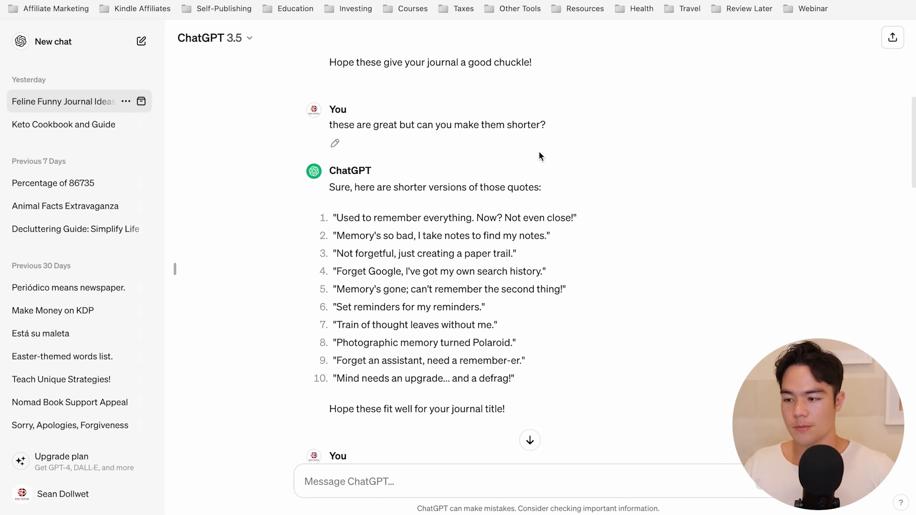
scroll(494, 232, down, 1)
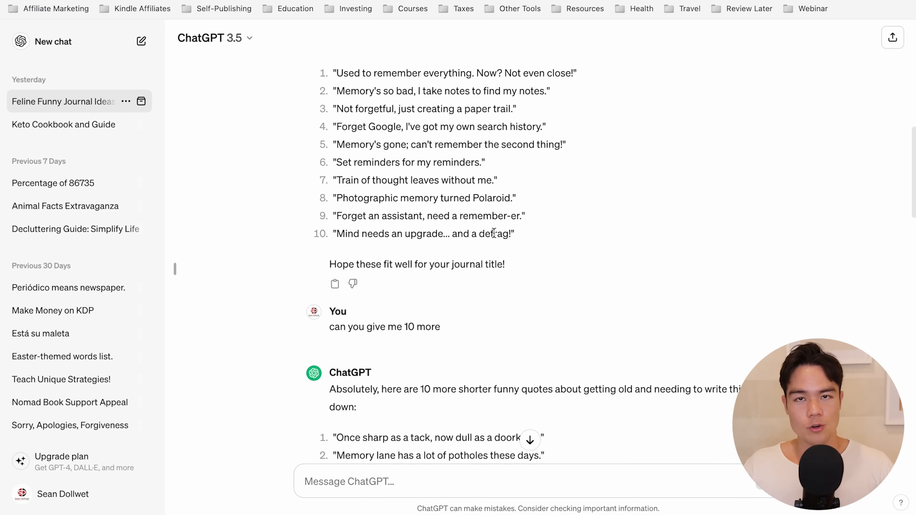
scroll(494, 235, up, 1)
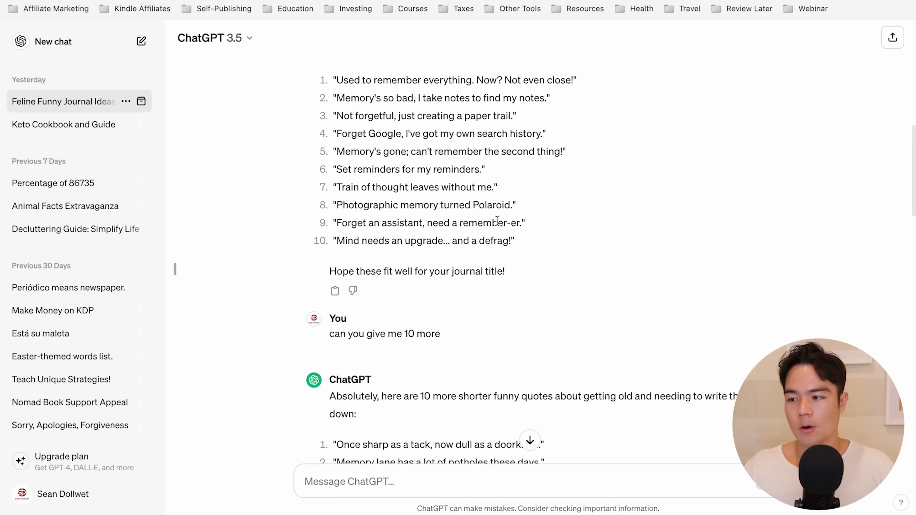
scroll(541, 202, up, 1)
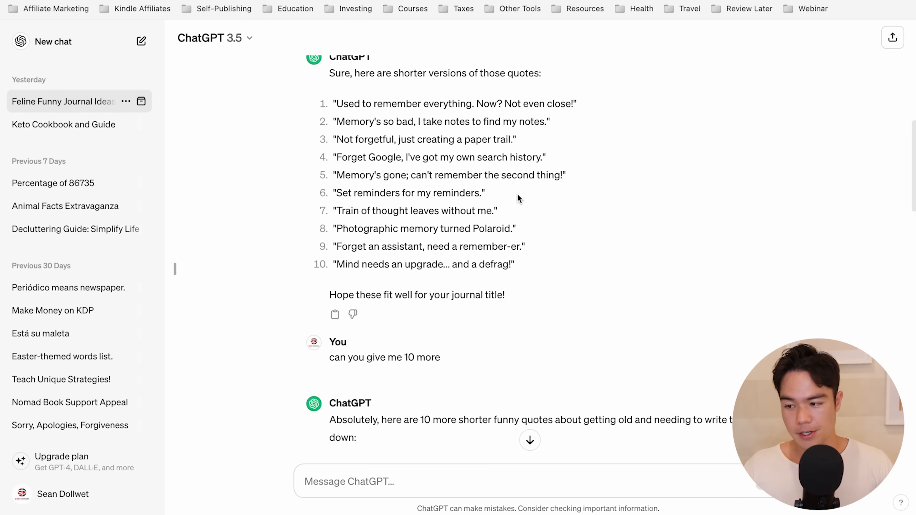
scroll(517, 196, down, 5)
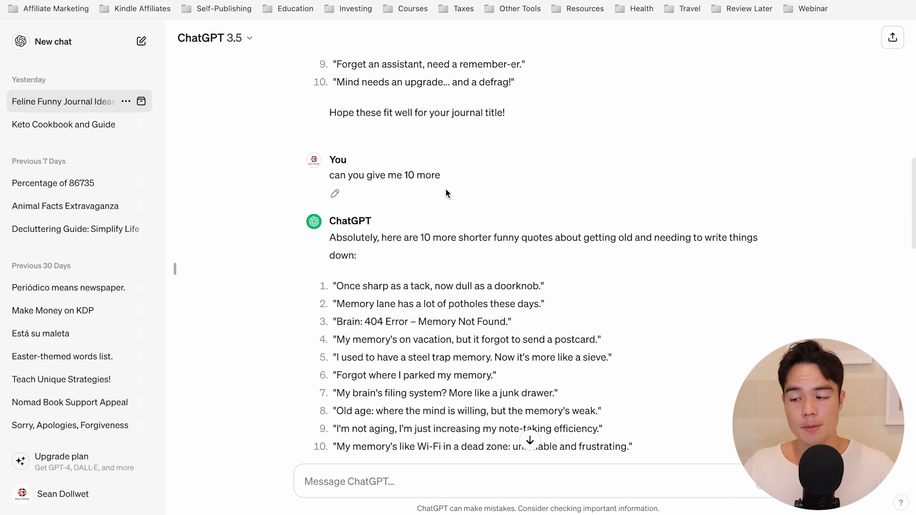
scroll(447, 194, down, 4)
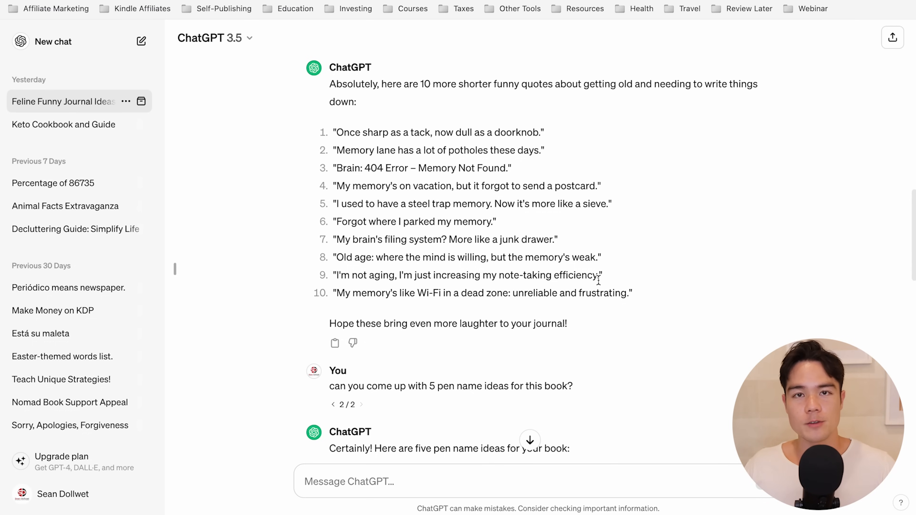
Copy the ChatGPT quote "I'm not aging, I'm just increasing my note-taking efficiency." into a heading in Canva and narrow its text box
drag(599, 276, 334, 275)
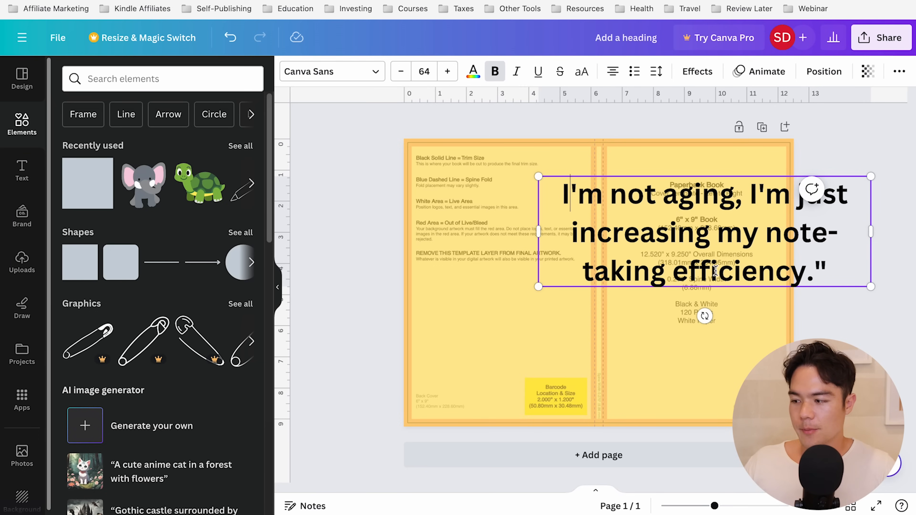
triple_click(713, 267)
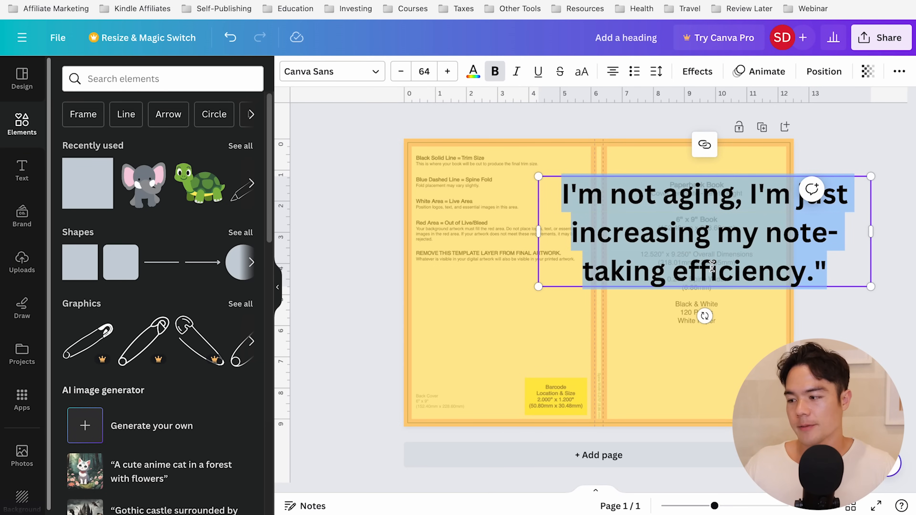
drag(871, 231, 752, 231)
Shrink the quote text to font size 38.6, about 5.6 by 2.1 in, and place it on the upper part of the front cover
click(400, 76)
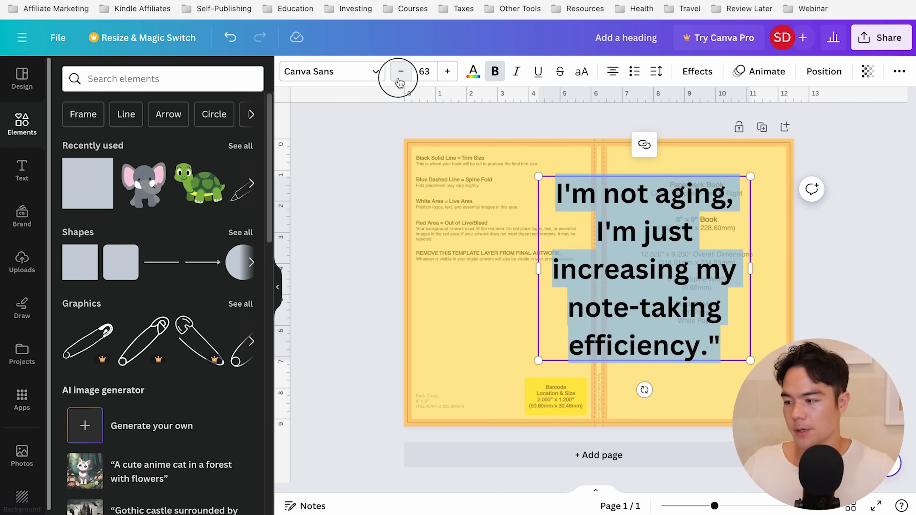
click(399, 77)
click(400, 76)
click(400, 77)
click(399, 76)
click(400, 77)
click(400, 77)
click(399, 77)
click(399, 77)
click(399, 76)
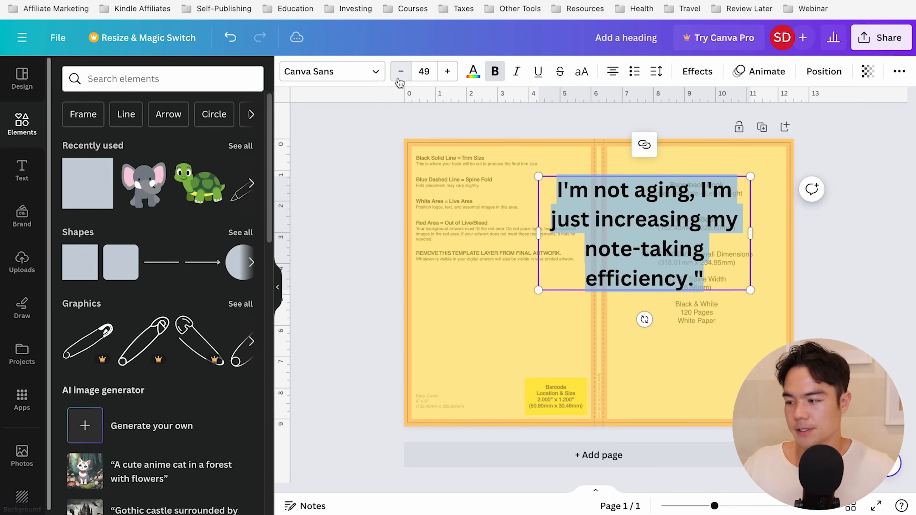
click(400, 77)
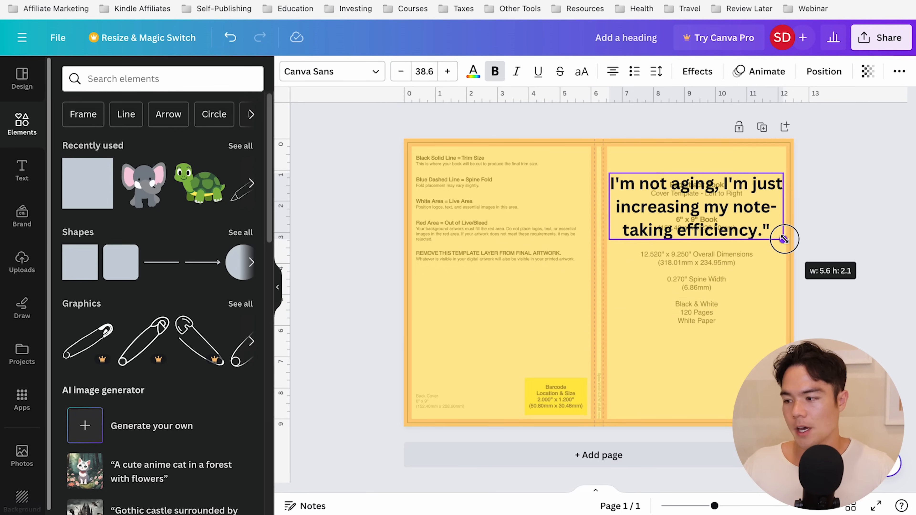
drag(782, 239, 780, 239)
drag(725, 224, 723, 223)
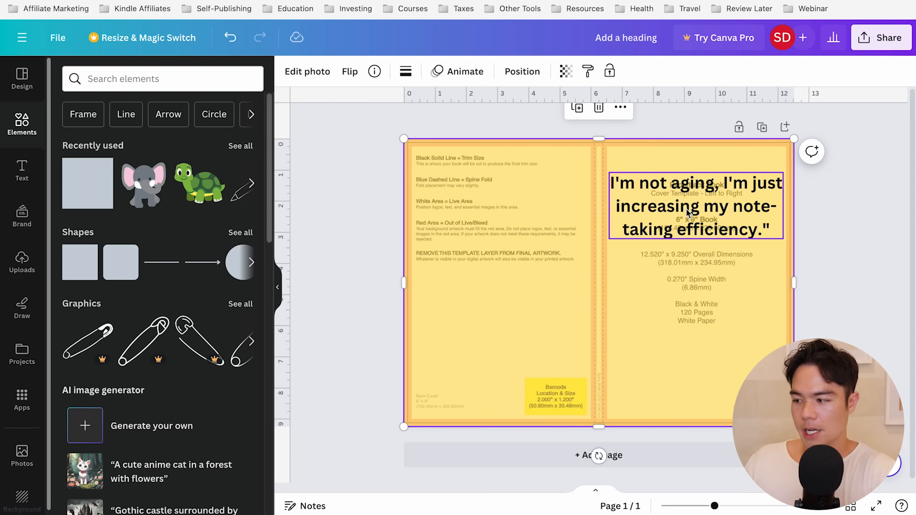
Split the quote into a size 50.6 heading "I'm not aging" and a size 28 text "I'm just increasing my note-taking efficiency." below it
click(686, 209)
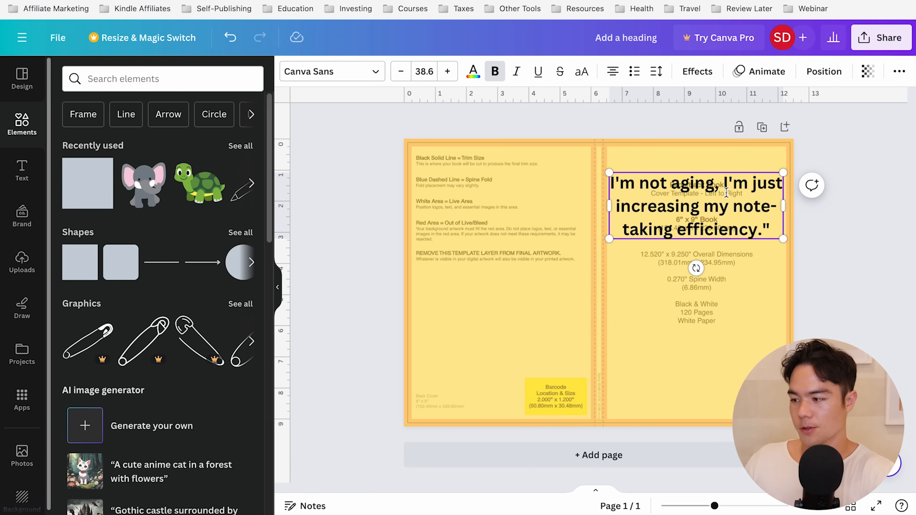
drag(724, 182, 765, 228)
text(")
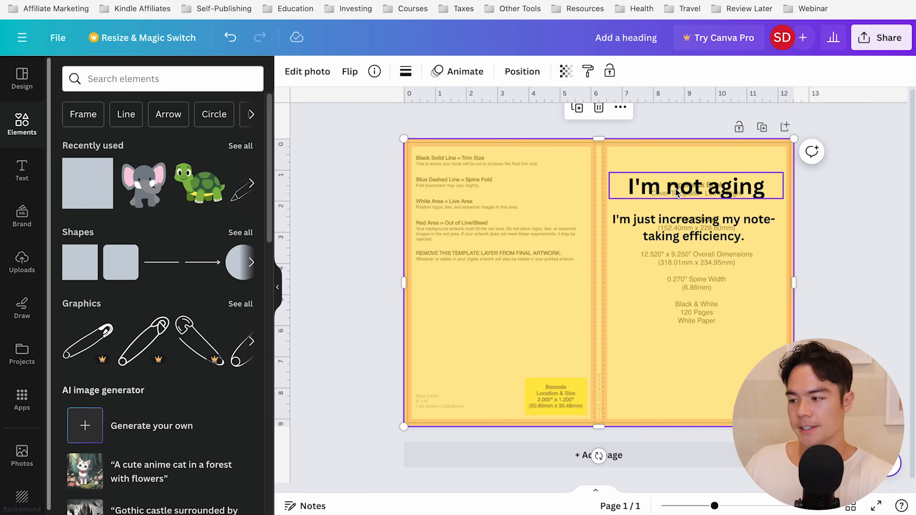
Set the font of both the "I'm not aging" heading and the text below it to Chunk Five
double_click(675, 189)
click(332, 71)
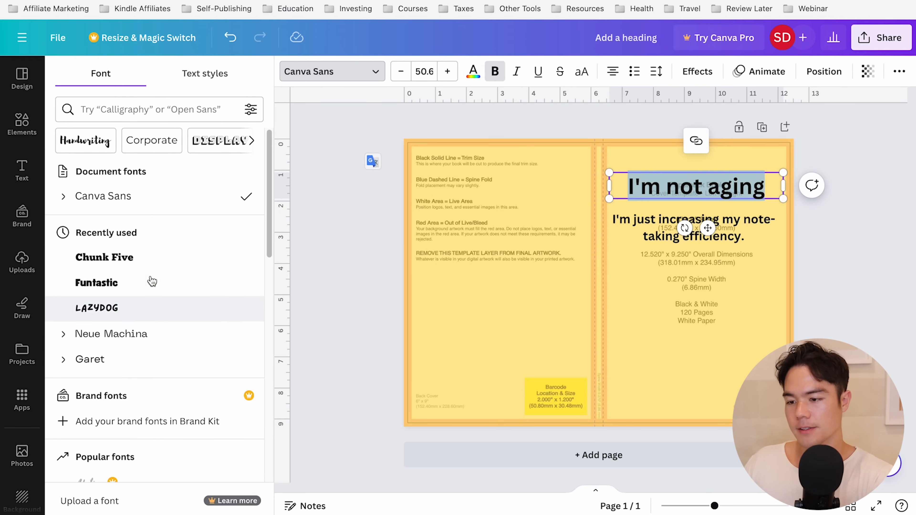
click(146, 265)
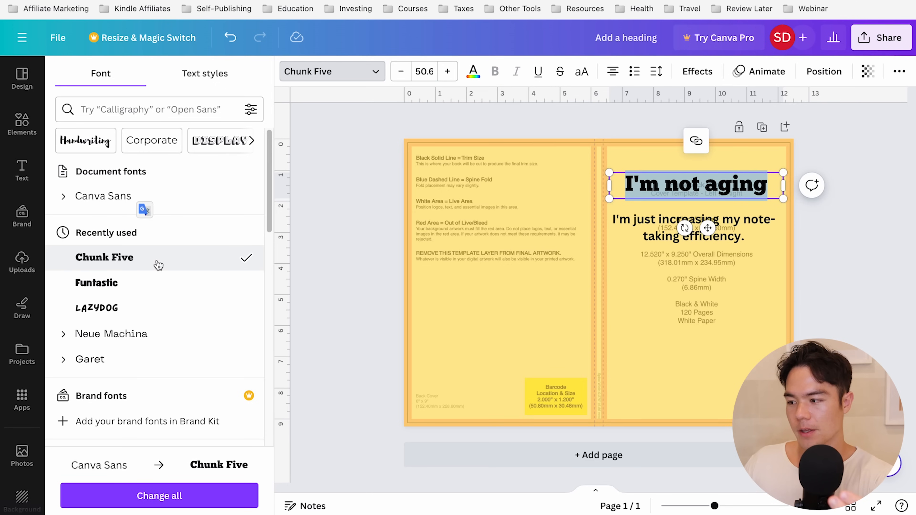
double_click(656, 226)
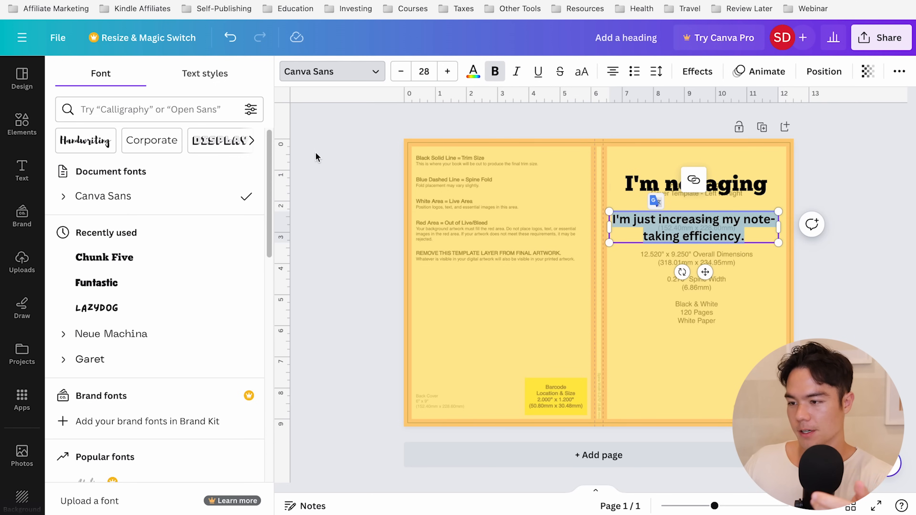
click(161, 249)
click(601, 358)
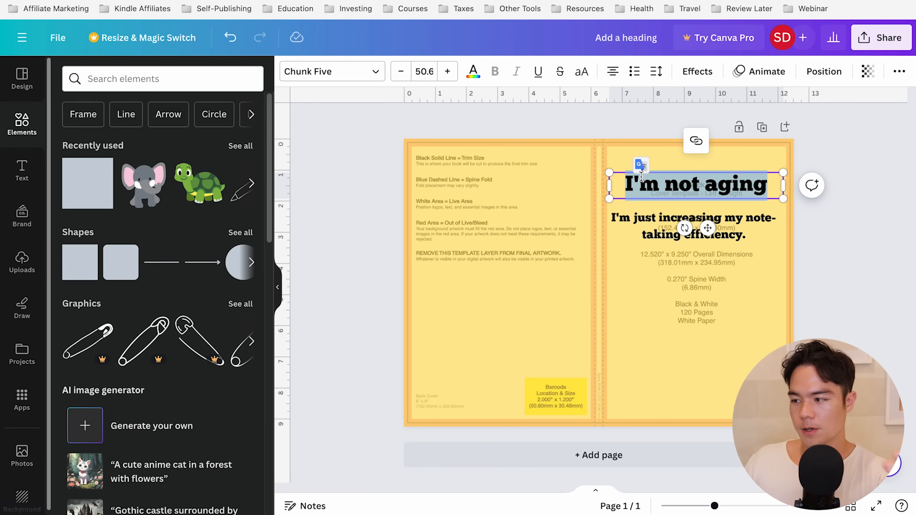
Left-align the "I'm not aging" heading and the smaller text beneath it
click(613, 73)
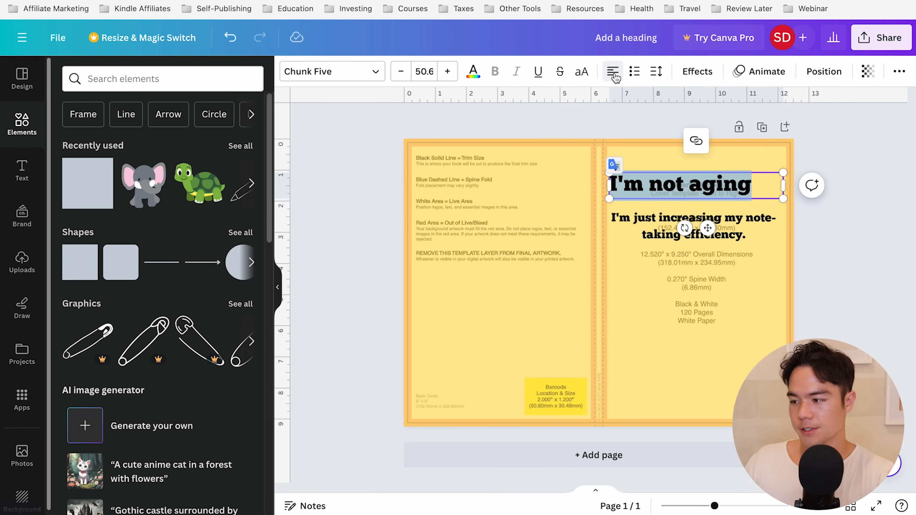
double_click(646, 229)
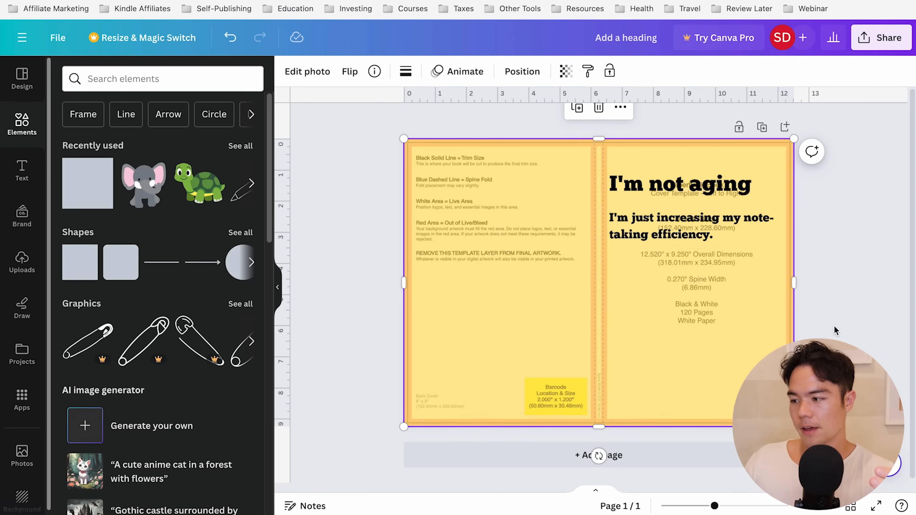
Break the heading into "I'm not / aging" and the smaller text into "I'm just / increasing / my note-taking / efficiency." on separate lines
click(714, 233)
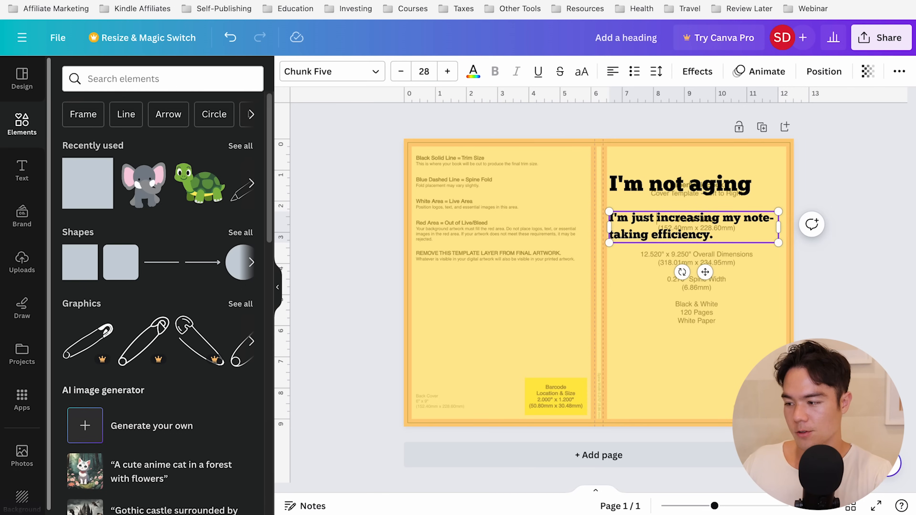
key(Return)
click(675, 236)
key(Return)
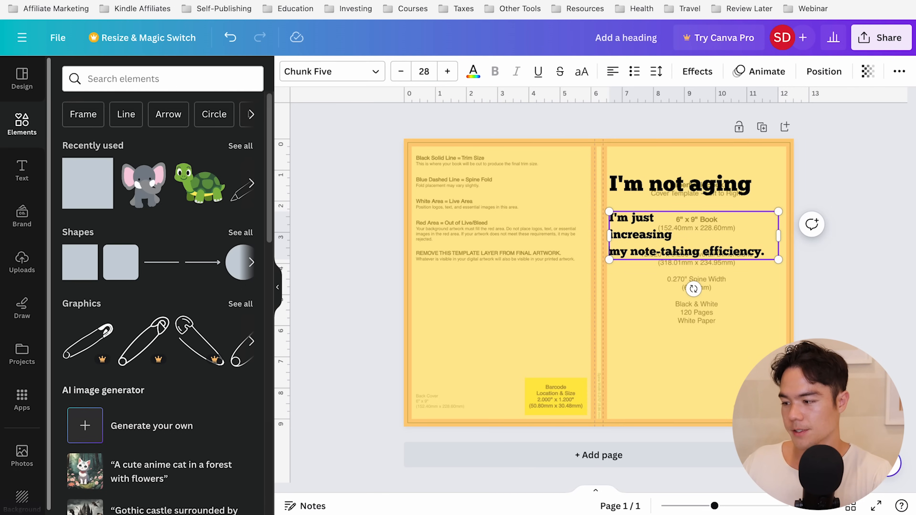
click(697, 252)
key(Return)
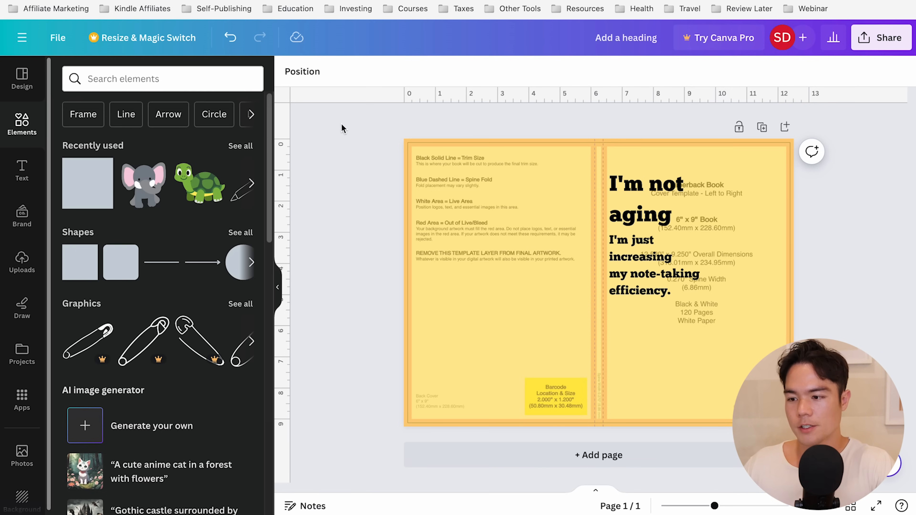
Add the recently used pen outline and brain light bulb graphics, and move the brain to the lower part of the front cover
click(252, 183)
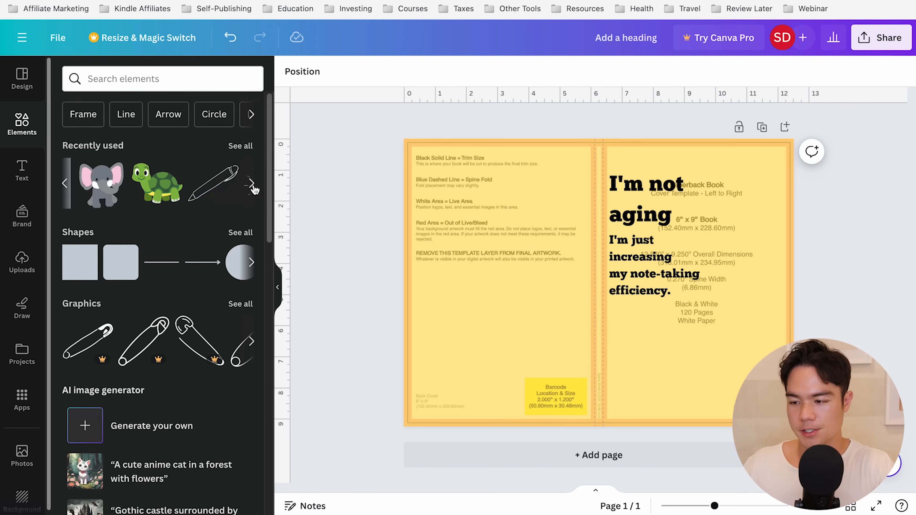
click(173, 208)
click(155, 202)
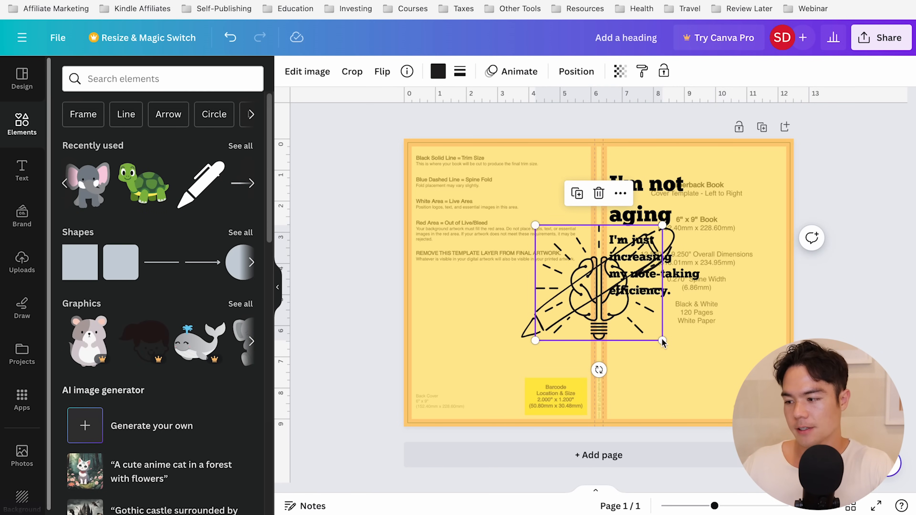
drag(607, 318, 731, 390)
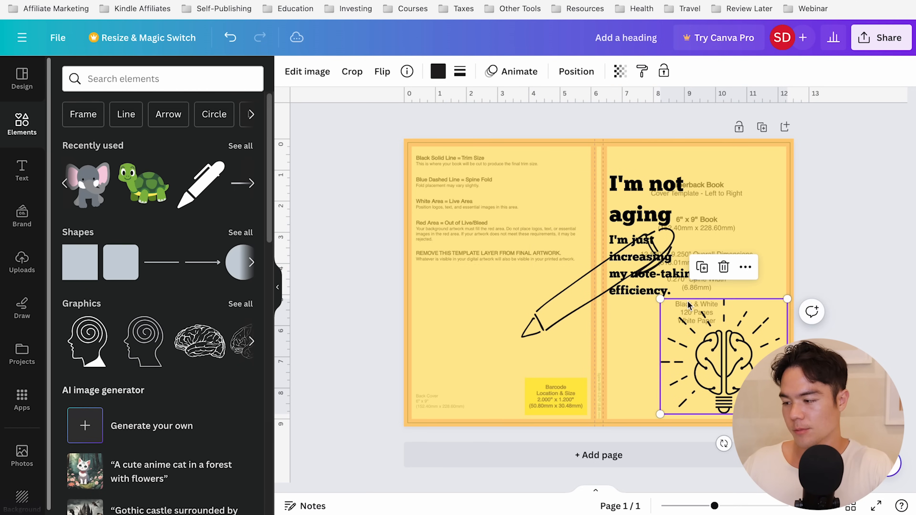
Shrink the brain light bulb graphic, place it in the front cover's lower outer corner, and move the pen graphic onto the back cover
drag(660, 299, 698, 337)
mouse_move(745, 373)
mouse_down()
mouse_move(728, 236)
mouse_move(743, 366)
mouse_up()
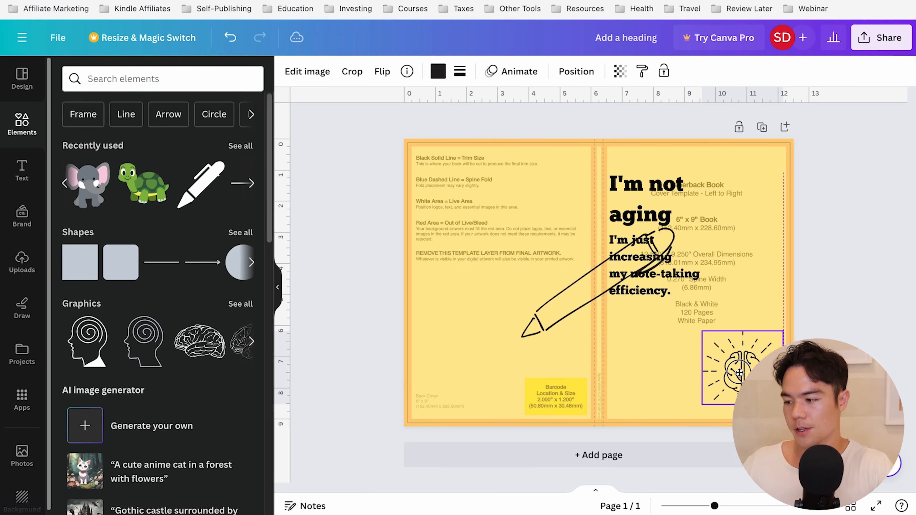
click(617, 321)
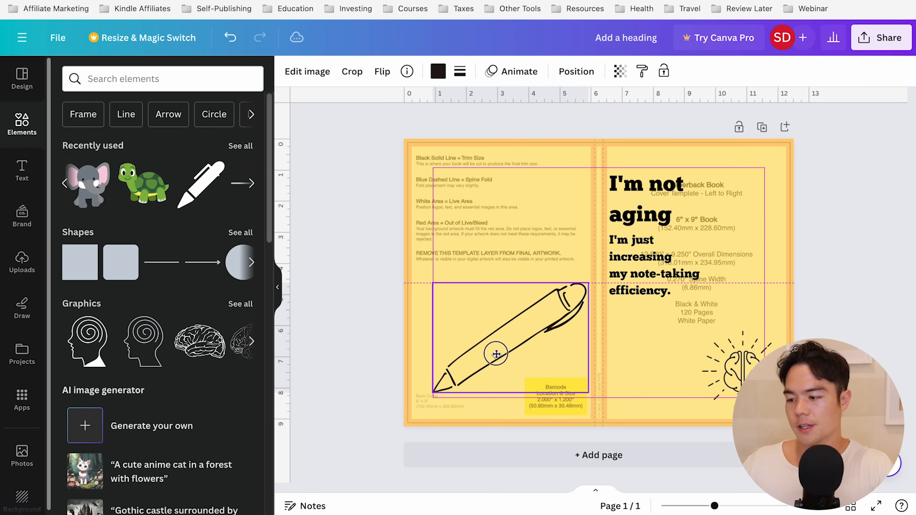
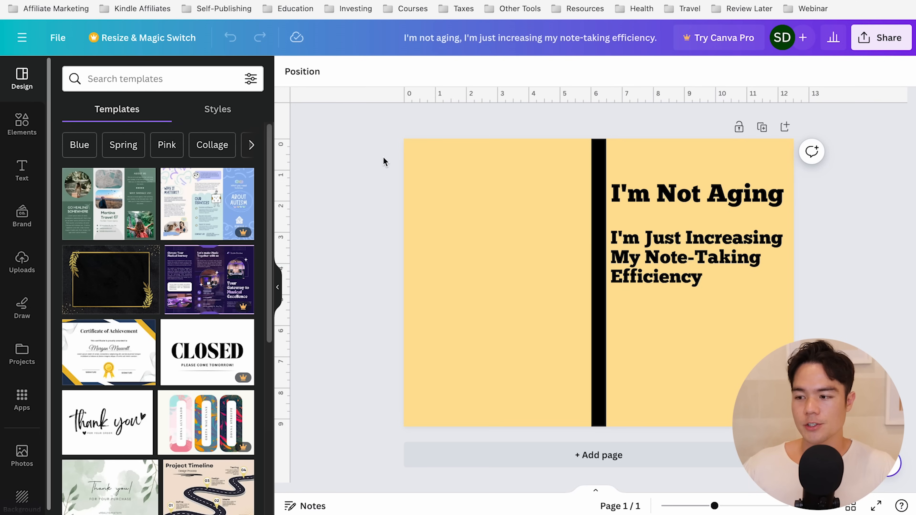
Open the download settings of the finished "I'm Not Aging" cover and choose its export file type
click(880, 38)
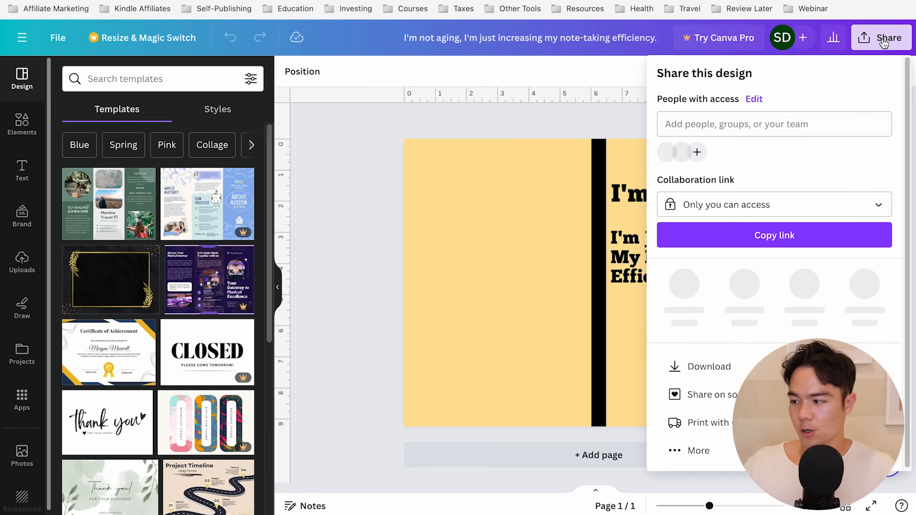
click(709, 361)
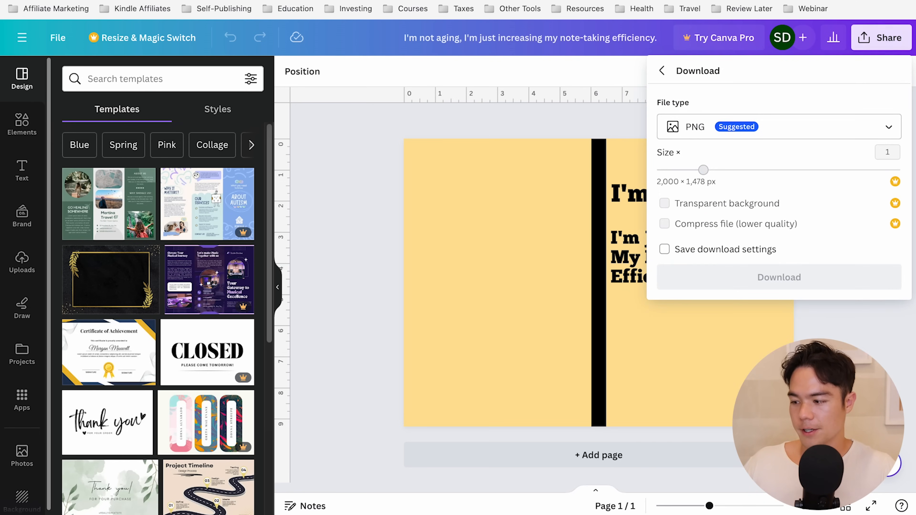
click(829, 132)
click(746, 281)
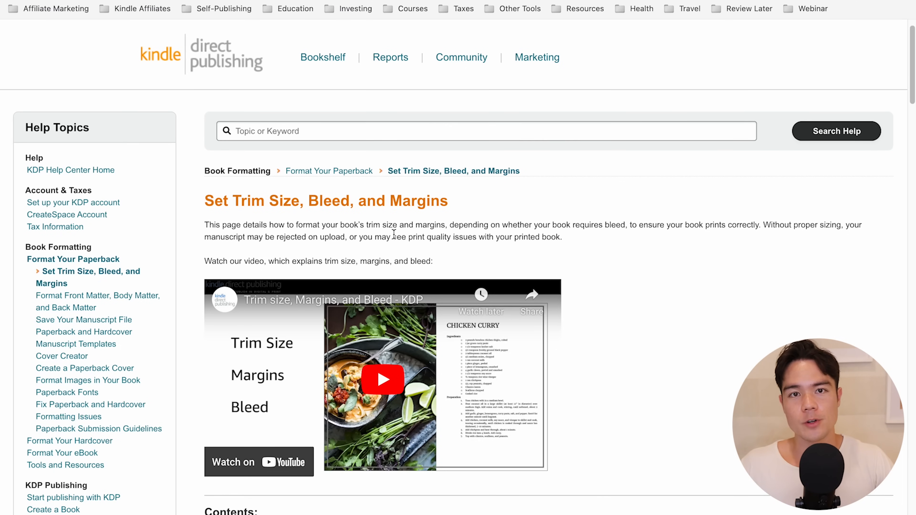
Switch to the KDP help page on trim size, bleed and margins and examine the with-bleed page size for a 6" x 9" book
scroll(393, 234, down, 3)
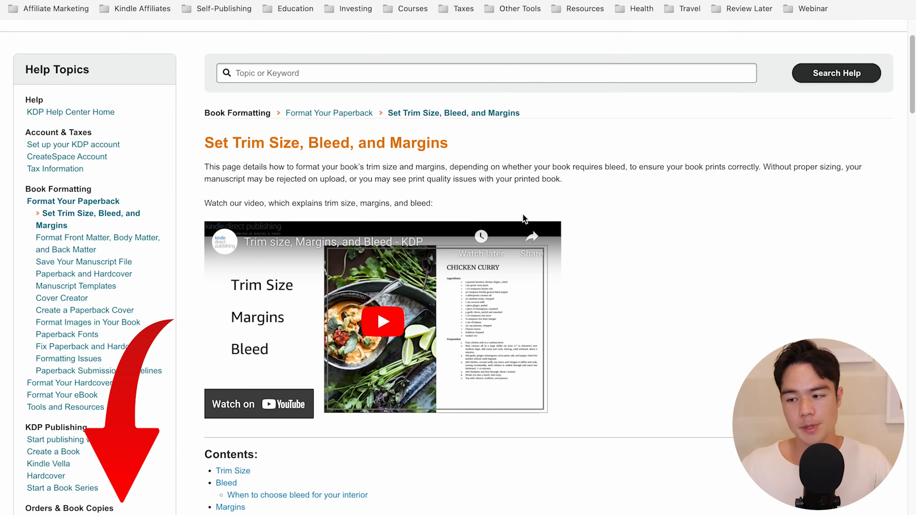
scroll(523, 218, down, 15)
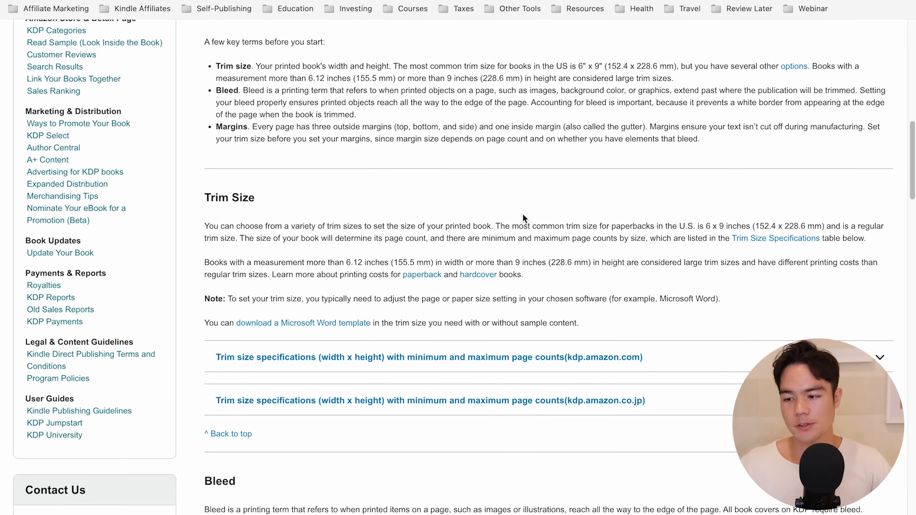
scroll(522, 213, down, 10)
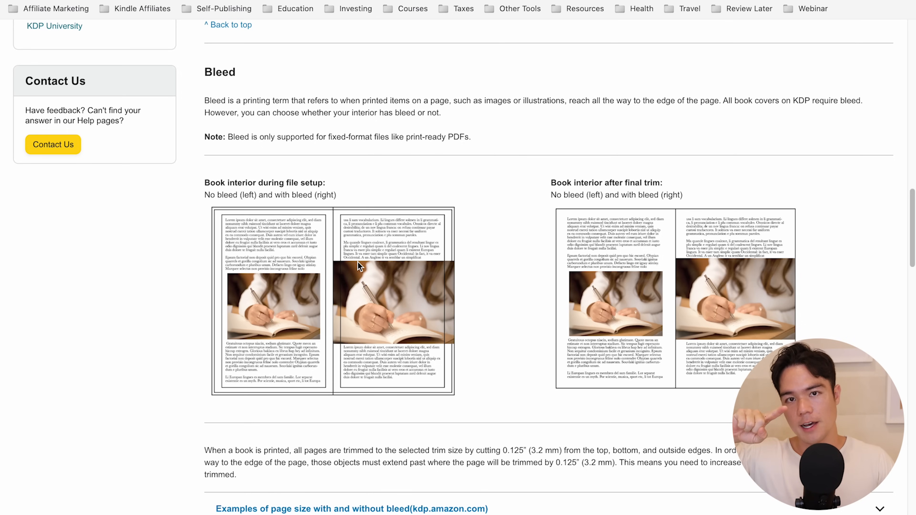
scroll(548, 127, down, 6)
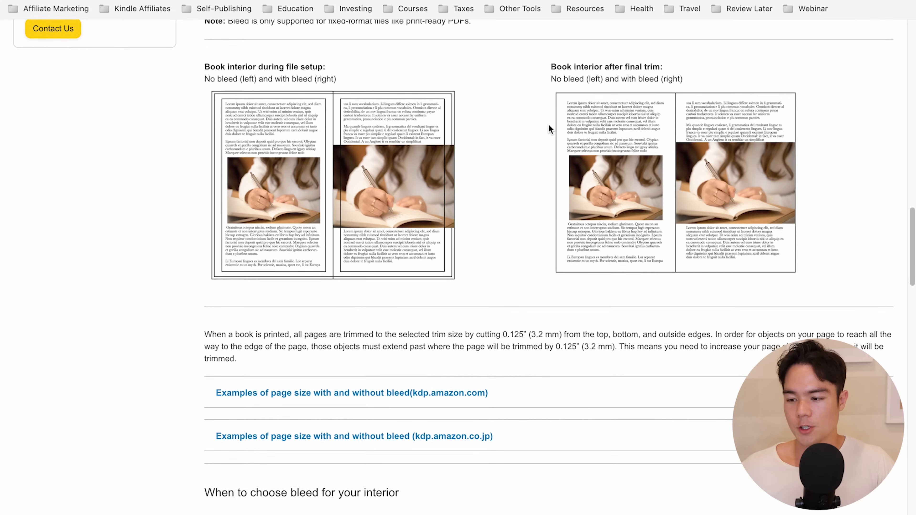
click(878, 276)
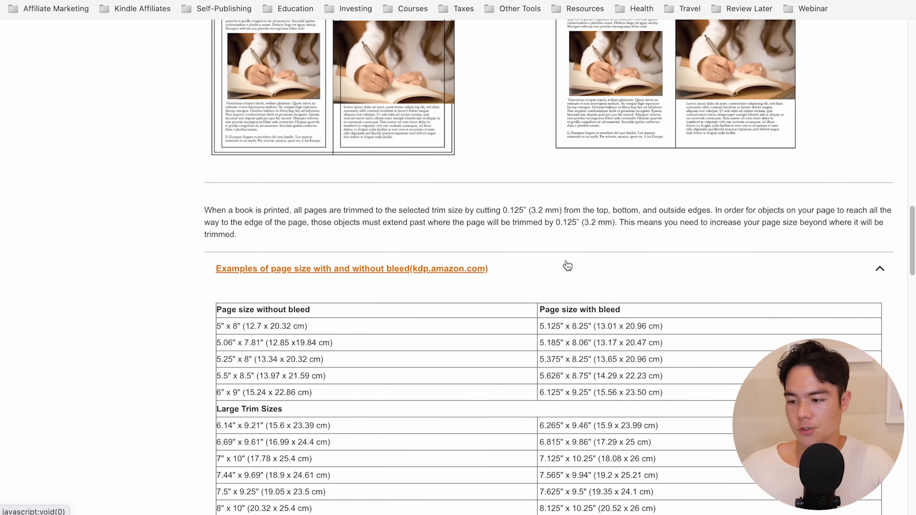
scroll(681, 262, down, 4)
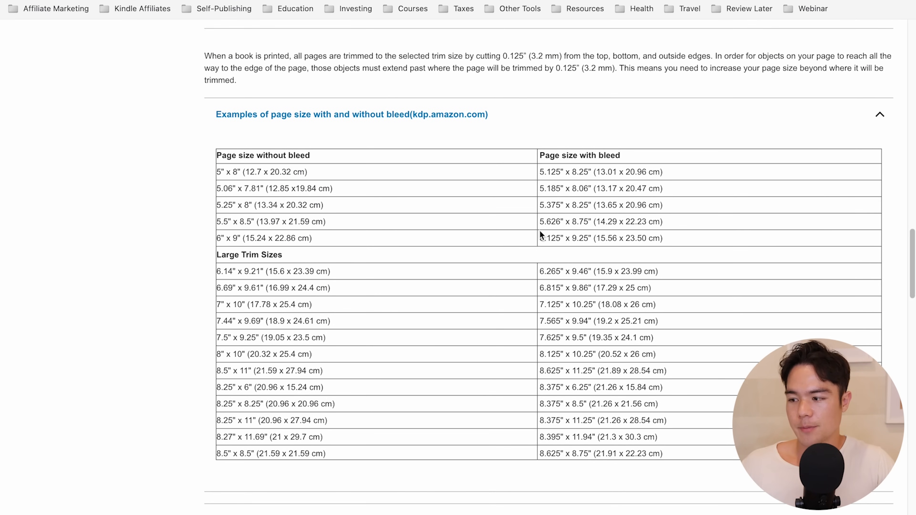
drag(543, 239, 590, 239)
click(592, 239)
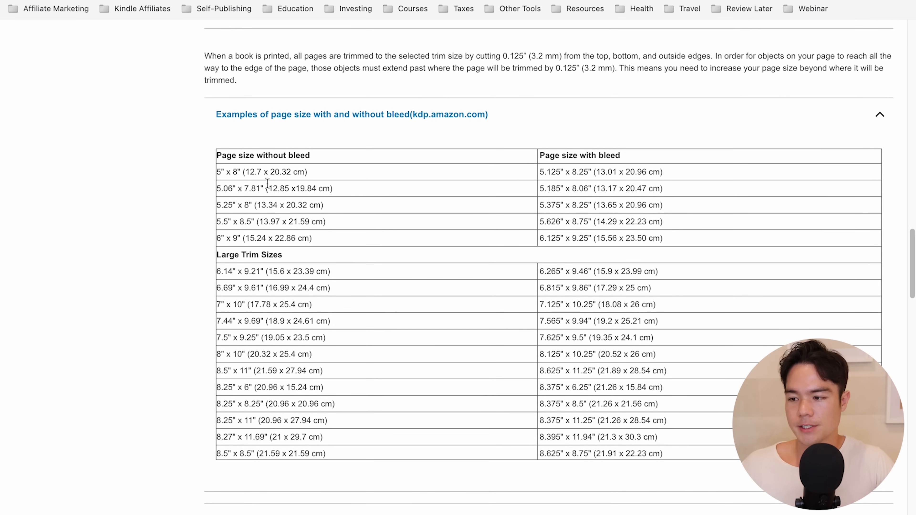
drag(242, 238, 214, 239)
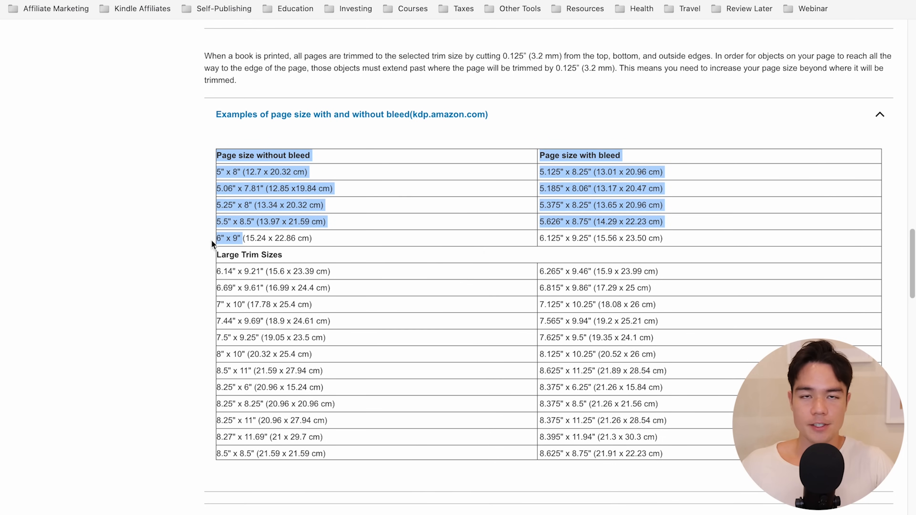
click(216, 241)
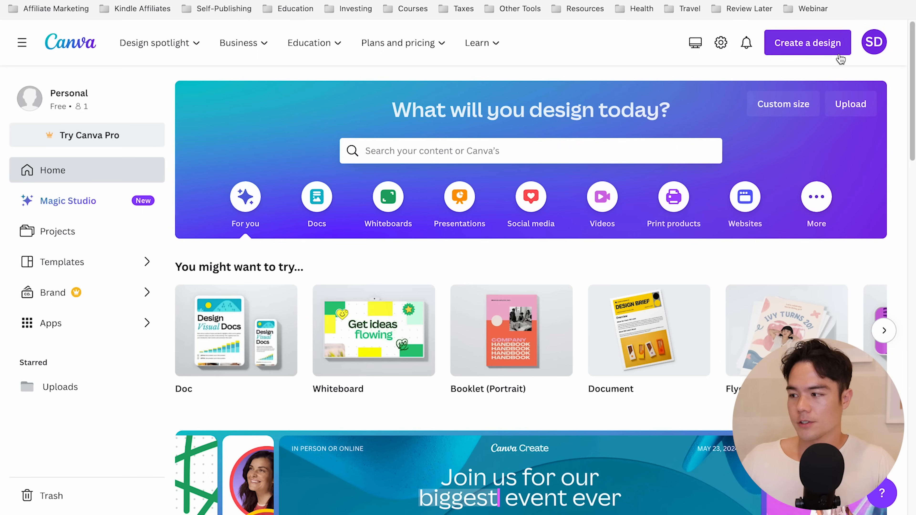
Switch to Canva and create a new custom-size design 6.125 in wide and 9.25 in high
click(814, 51)
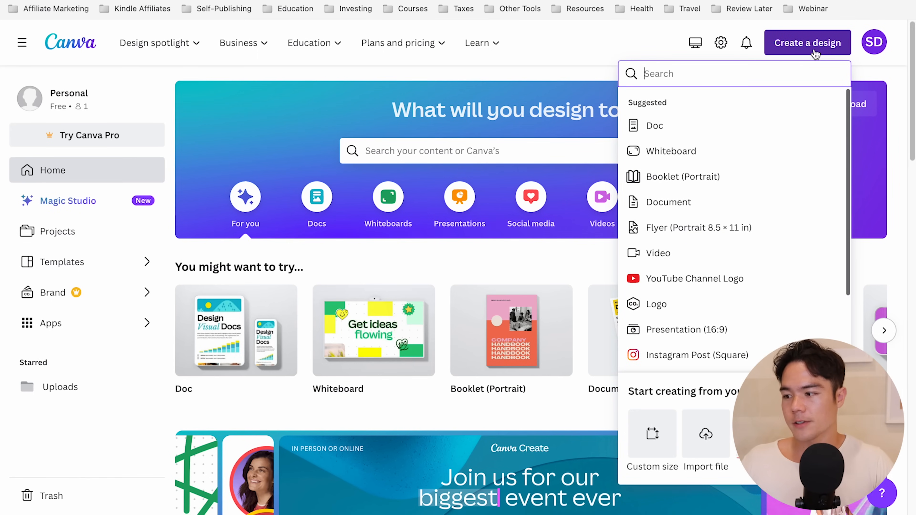
click(652, 433)
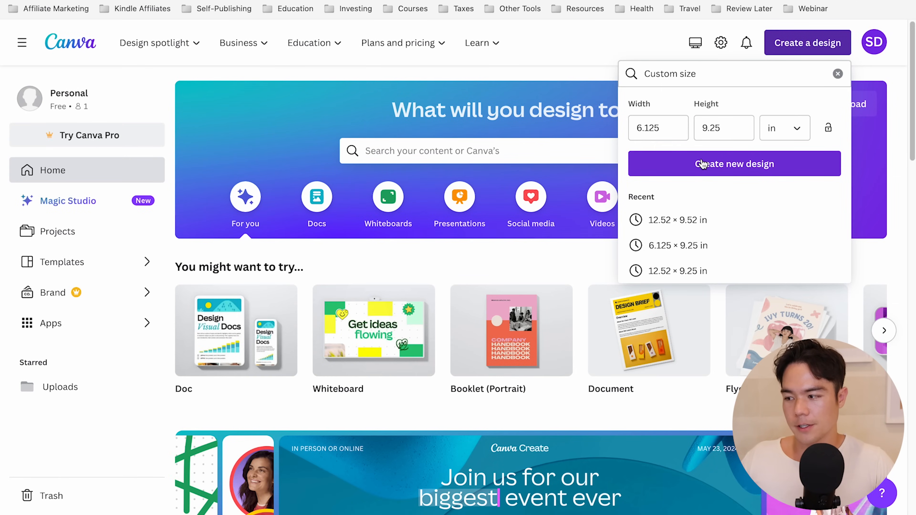
click(703, 161)
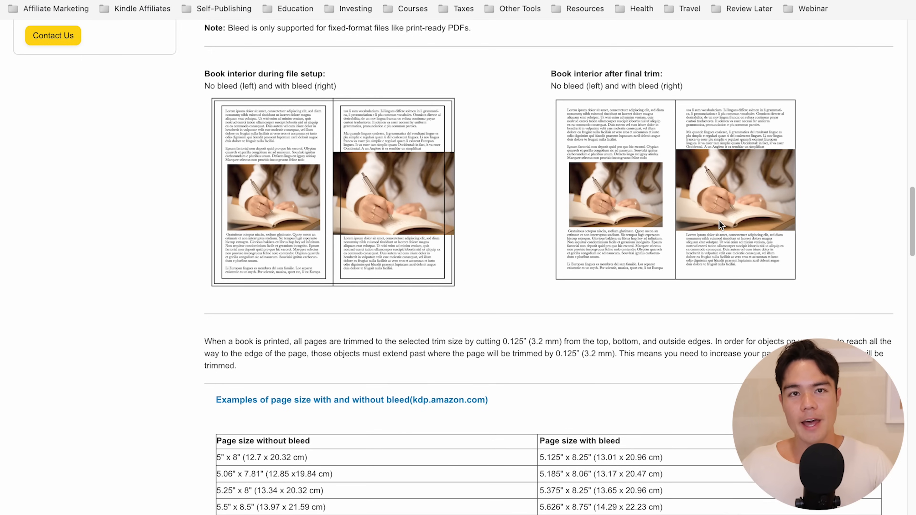
Return to the KDP help page and examine the minimum margins by page count for interiors with bleed
scroll(719, 221, down, 20)
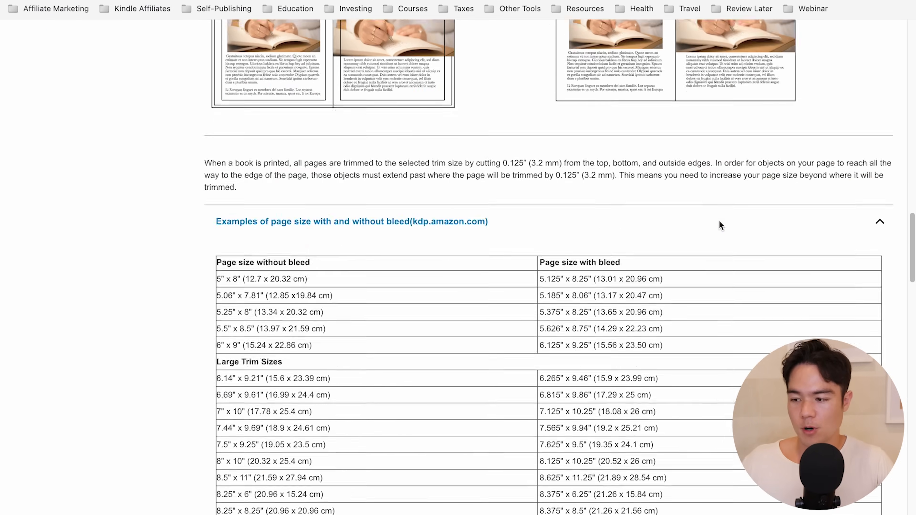
scroll(718, 221, up, 3)
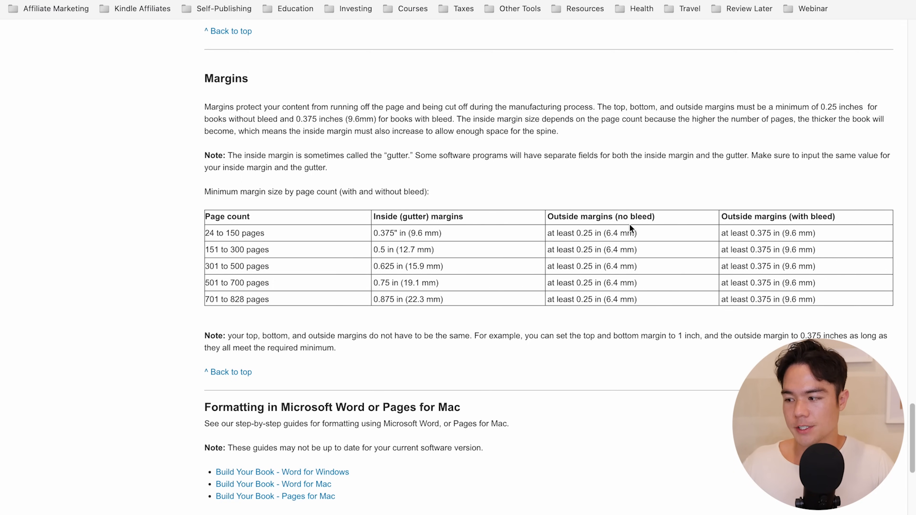
drag(838, 219, 784, 217)
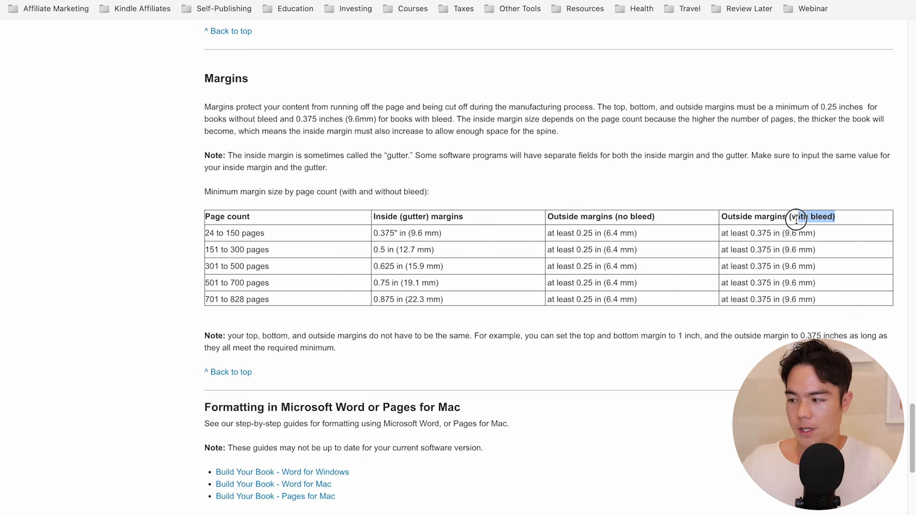
click(791, 232)
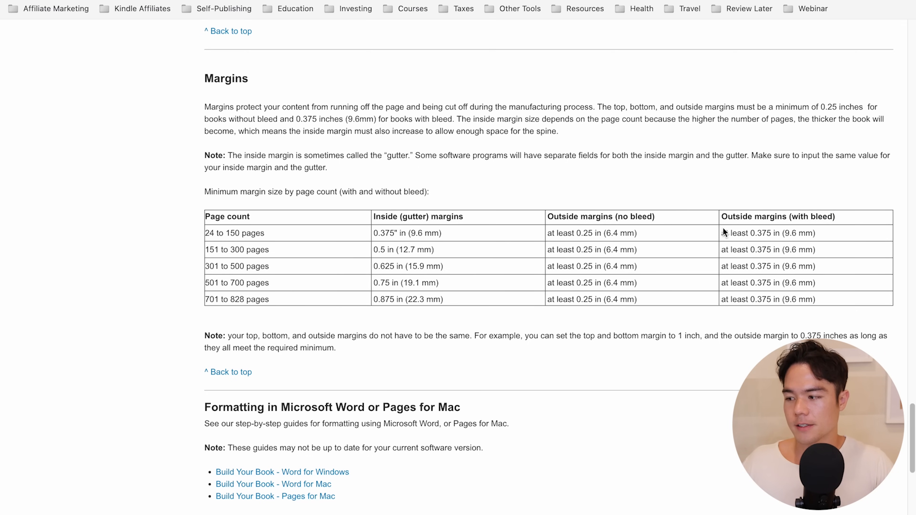
In the new Canva design, place a vertical guide about 0.382 in from the page's left edge and fit a small gray square between them
key(ctrl+Tab)
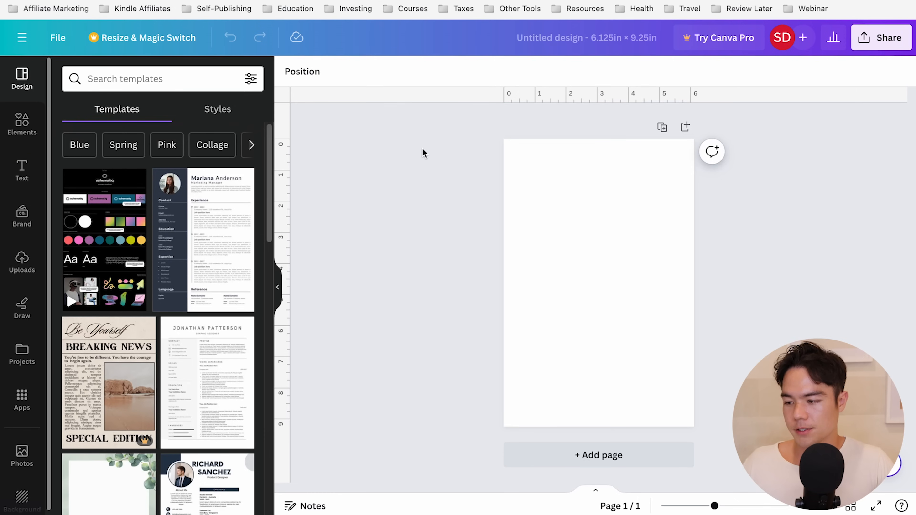
drag(289, 134, 516, 180)
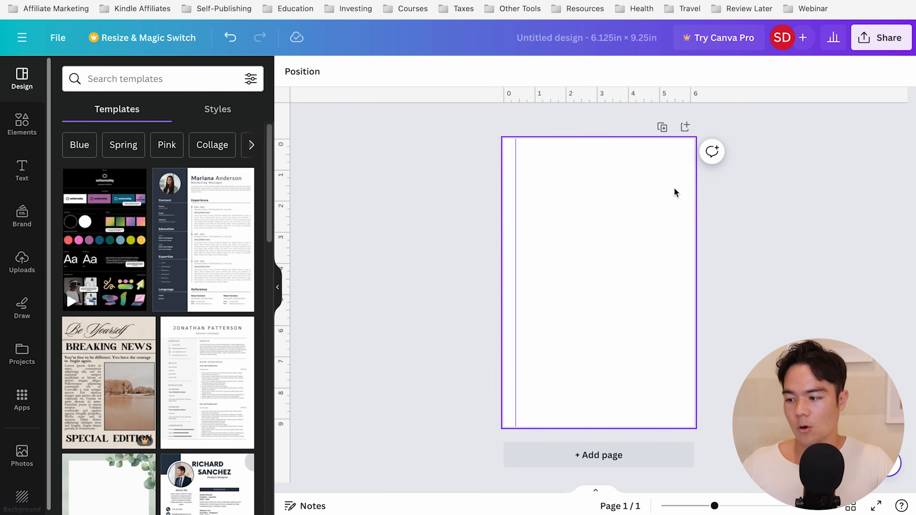
click(24, 132)
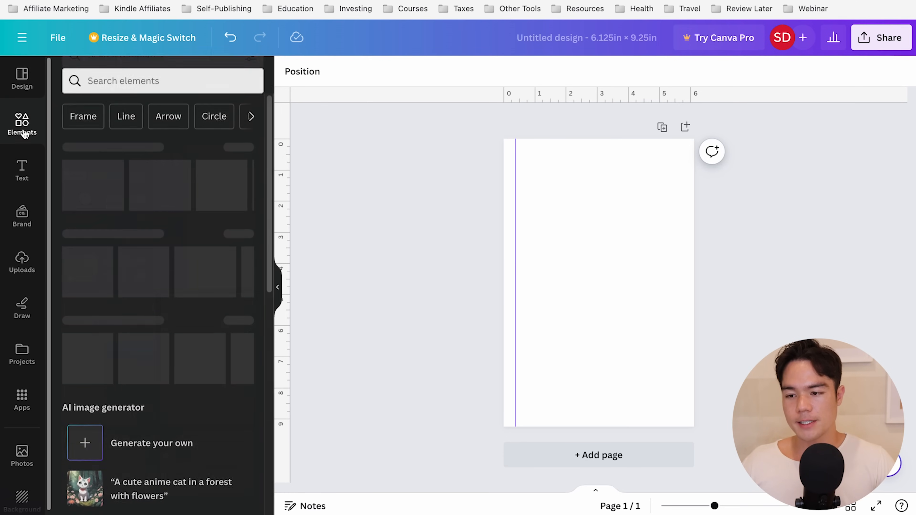
click(87, 170)
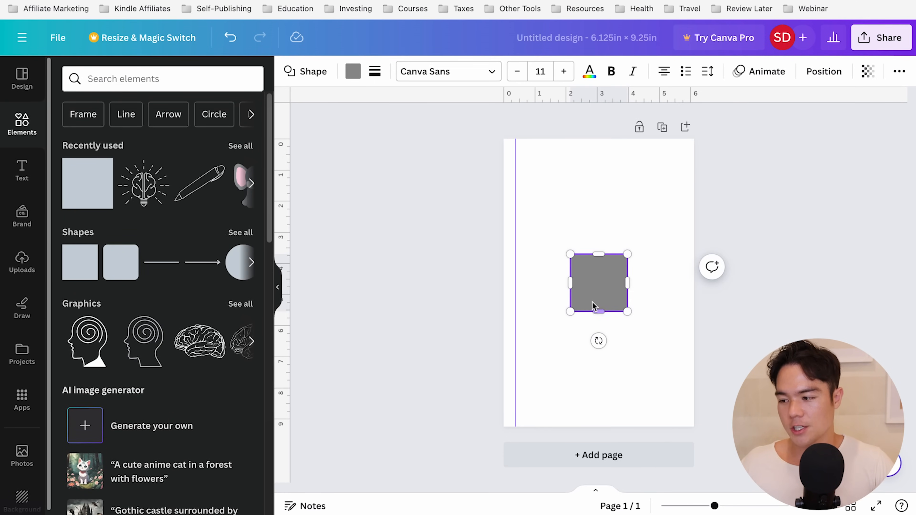
drag(594, 306, 527, 283)
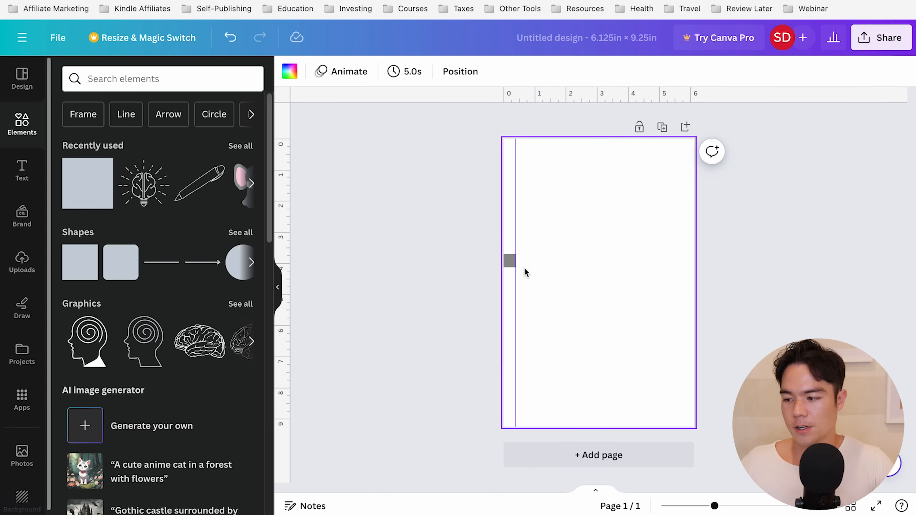
Duplicate the small gray square and place the copy against the page's top edge, near its middle
click(508, 261)
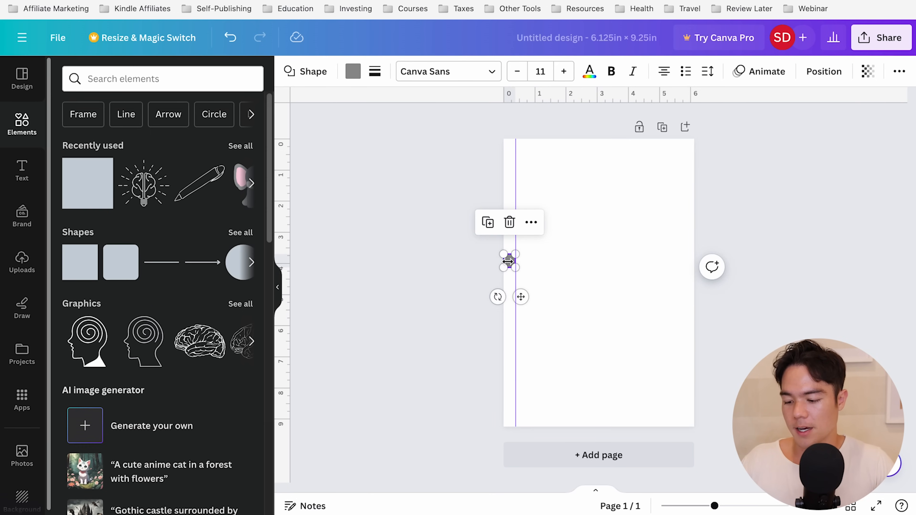
key(super+d)
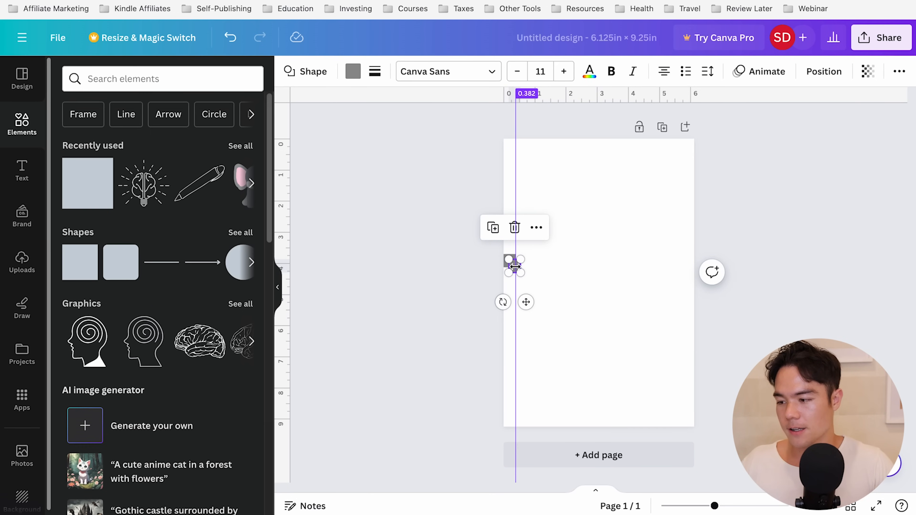
click(562, 273)
drag(520, 271, 593, 147)
click(572, 216)
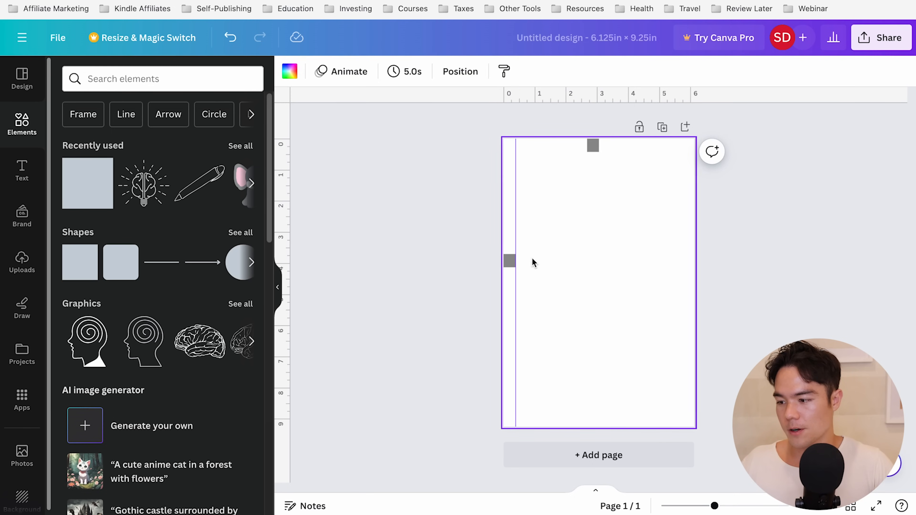
Duplicate the gray square twice more, placing one copy against the page's right edge and the other against its bottom edge
click(508, 261)
key(super+d)
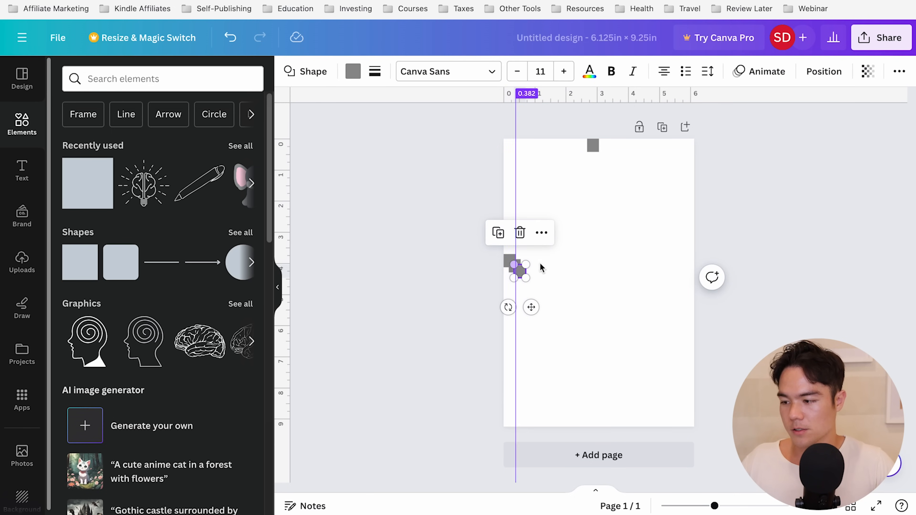
click(546, 278)
drag(521, 270, 688, 268)
drag(516, 266, 599, 421)
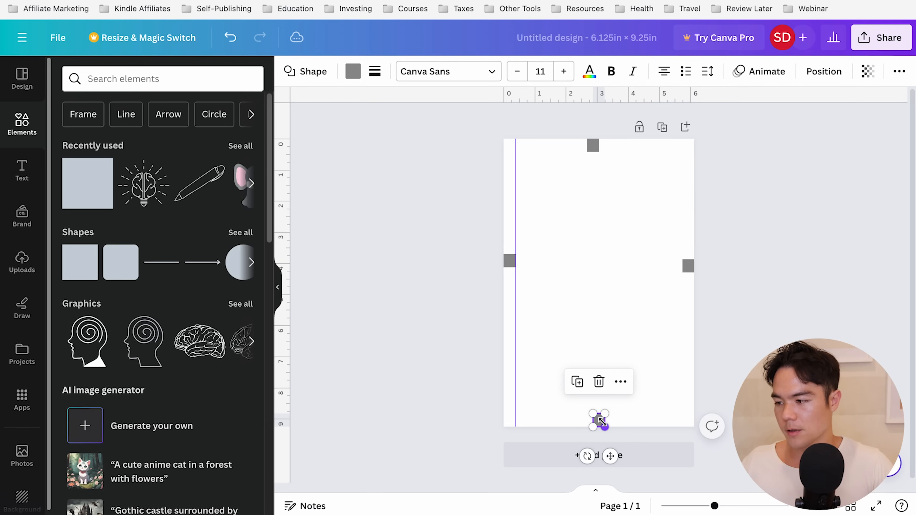
click(793, 213)
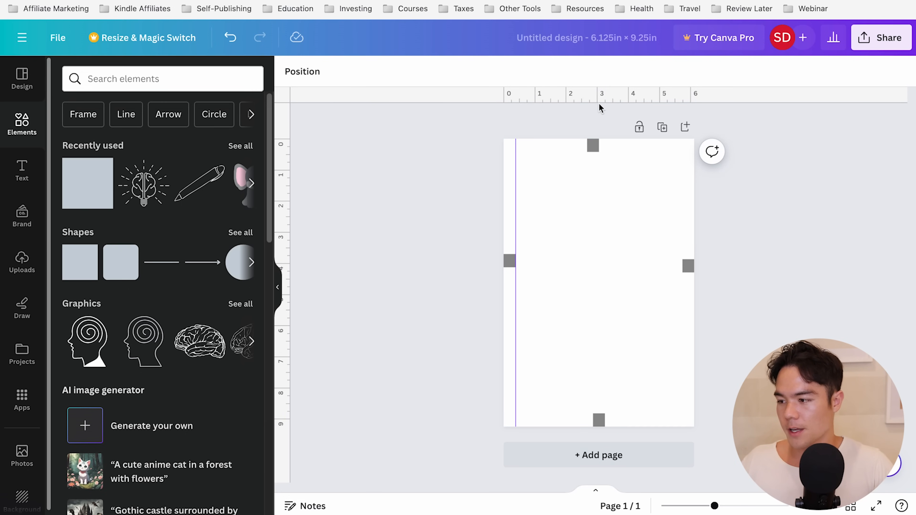
Add margin guides along the inner sides of the top, bottom and right gray squares
drag(599, 100, 601, 152)
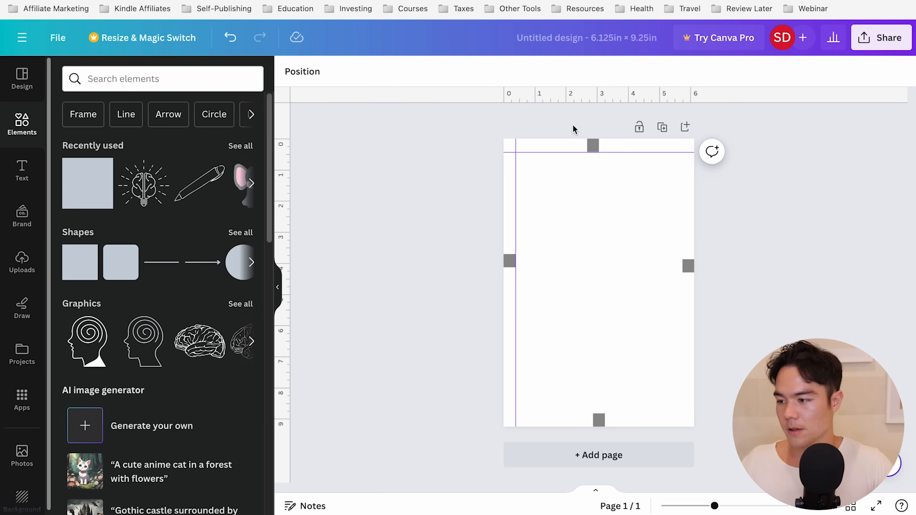
drag(574, 99, 586, 414)
drag(290, 263, 683, 288)
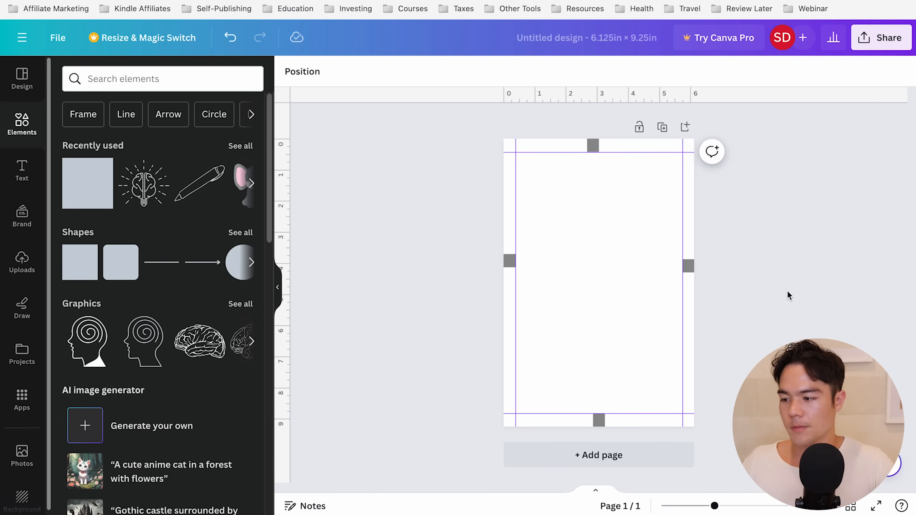
Delete the gray measuring squares from the page edges, keeping the margin guides
click(508, 261)
key(Delete)
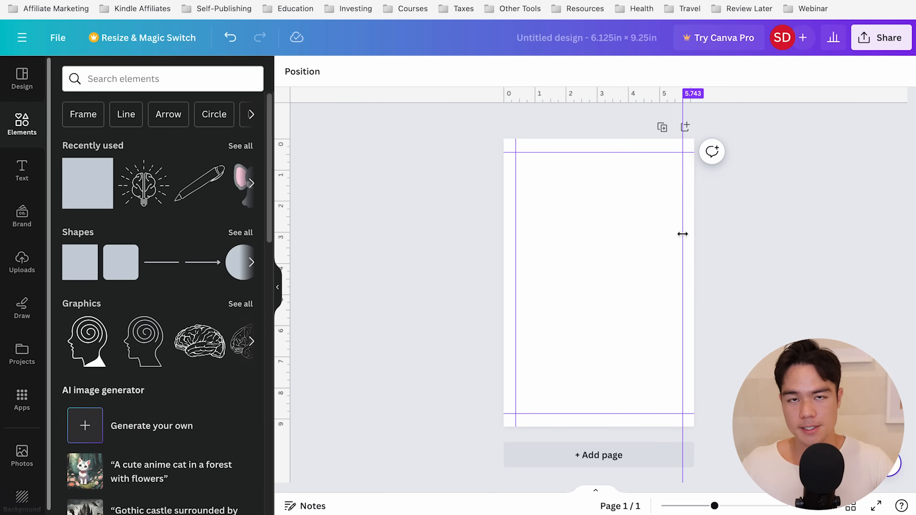
Add a solid horizontal line spanning the full page width, about 1.5 in below the top edge, with a line weight of 1
click(161, 262)
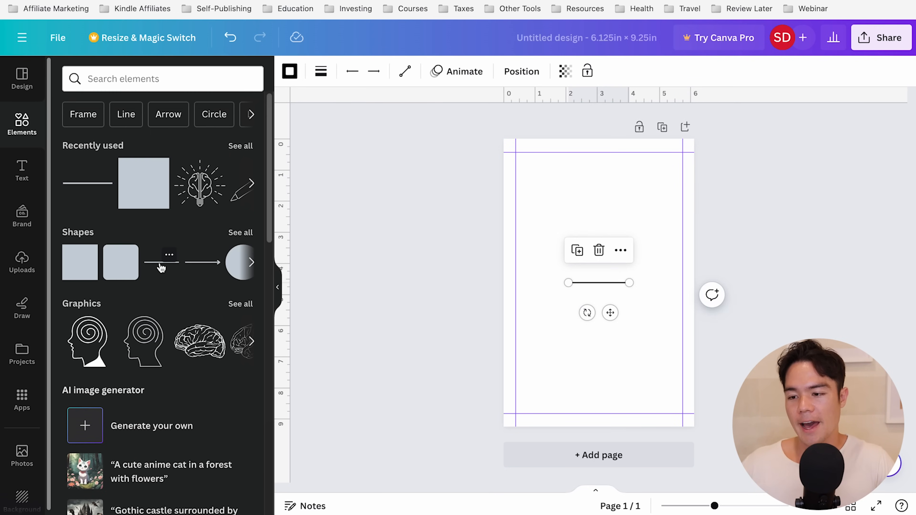
drag(591, 282, 708, 186)
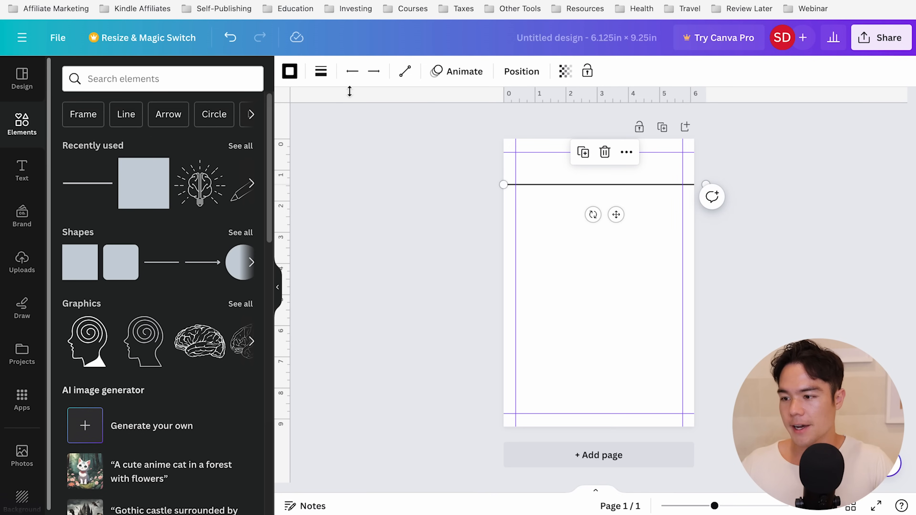
click(320, 71)
click(405, 273)
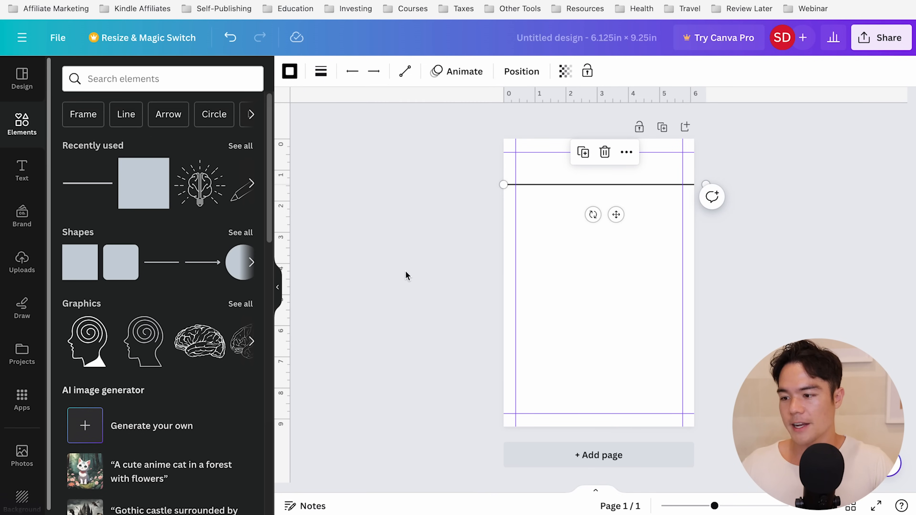
click(320, 69)
drag(328, 188, 321, 184)
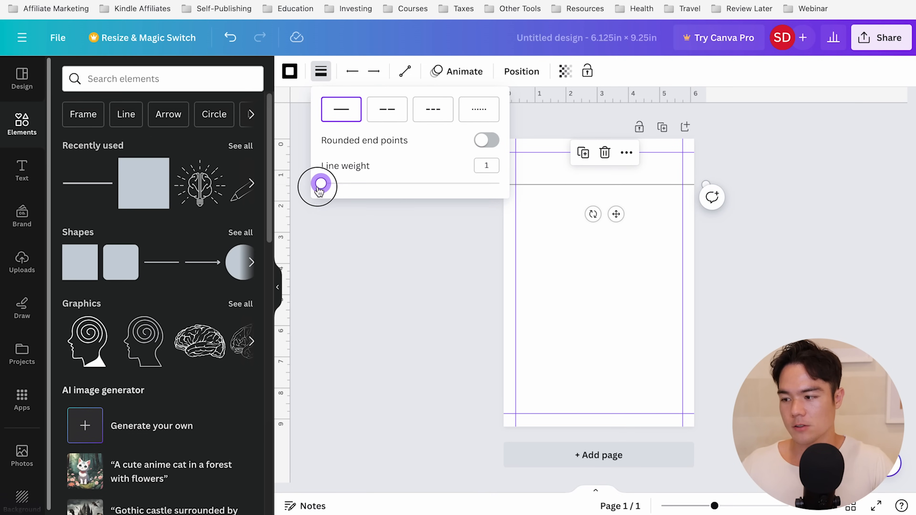
click(522, 189)
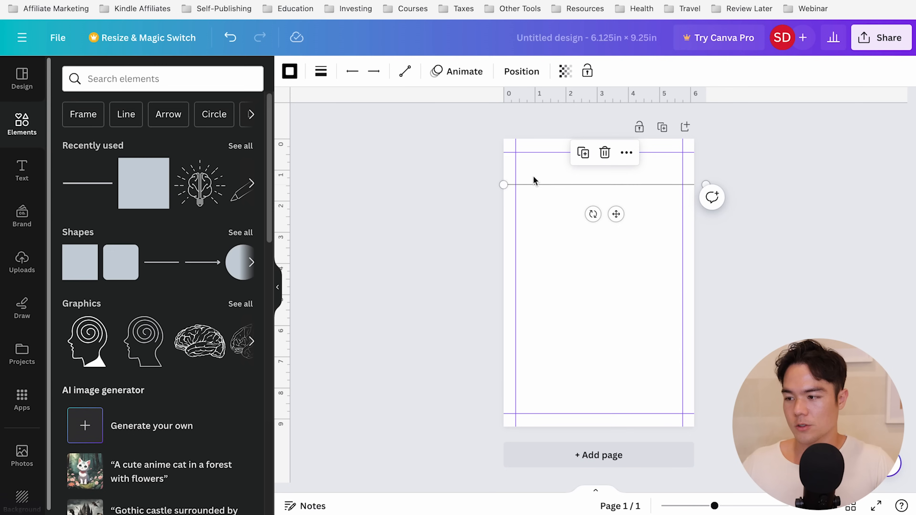
Set the horizontal line's transparency to 50
click(564, 72)
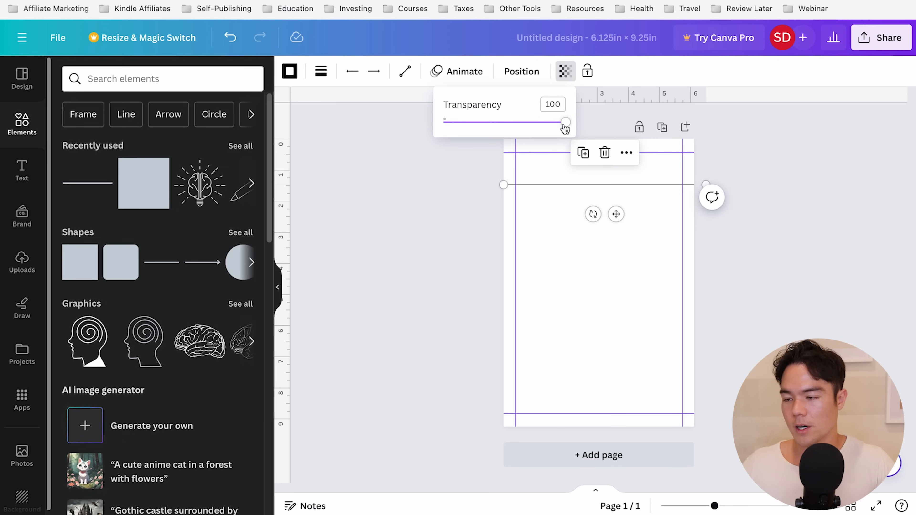
drag(565, 129, 507, 141)
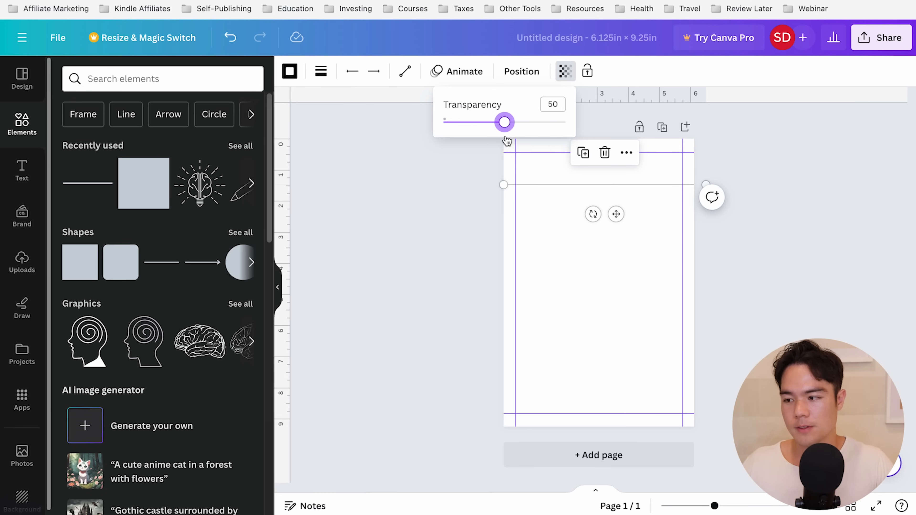
click(614, 184)
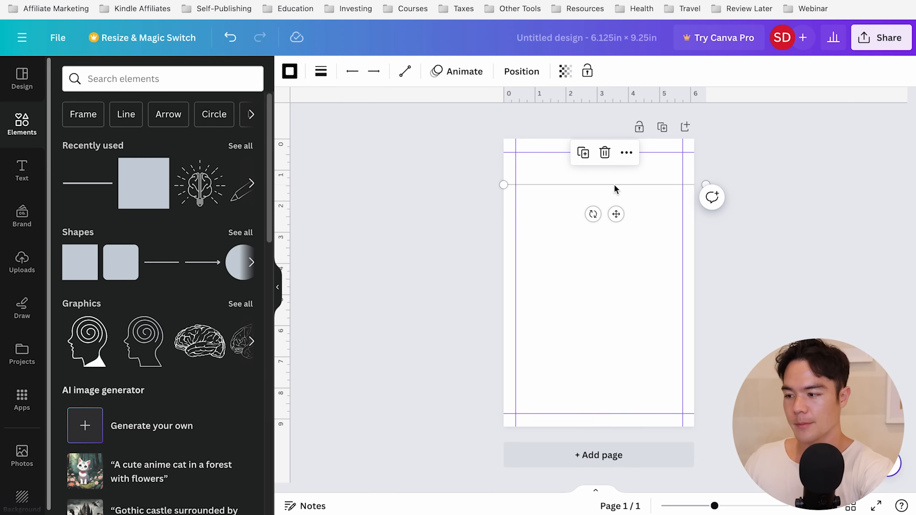
Duplicate the horizontal line repeatedly until the page has about 25 stacked copies
key(ctrl+d)
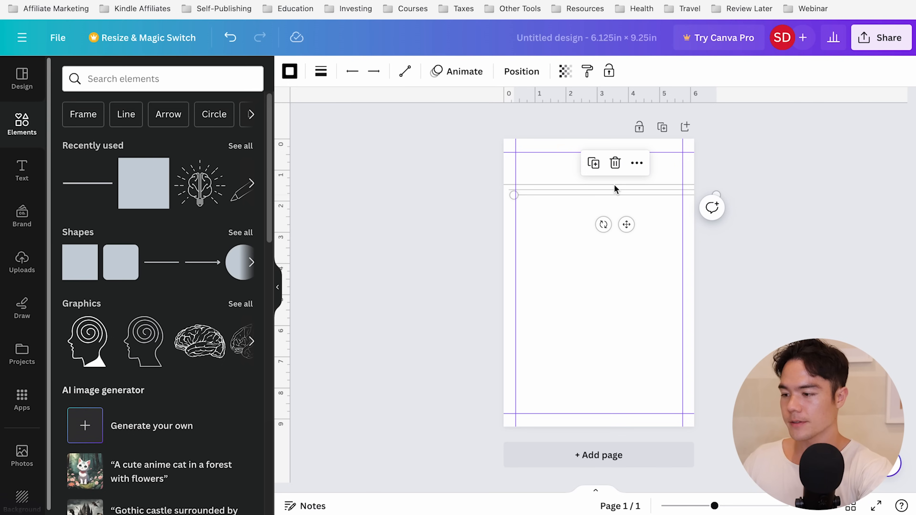
key(ctrl+d)
key(ctrl+d)
key(ctrl+d)
key(ctrl+d)
key(ctrl+d)
key(ctrl+d)
key(ctrl+d)
key(ctrl+d)
key(ctrl+d)
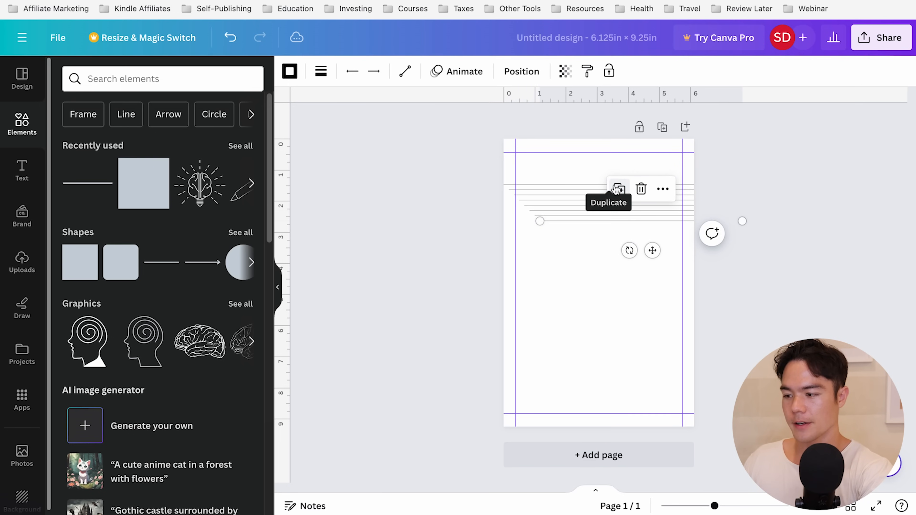
key(ctrl+d)
key(ctrl+d)
key(ctrl+d)
key(ctrl+d)
key(ctrl+d)
key(ctrl+d)
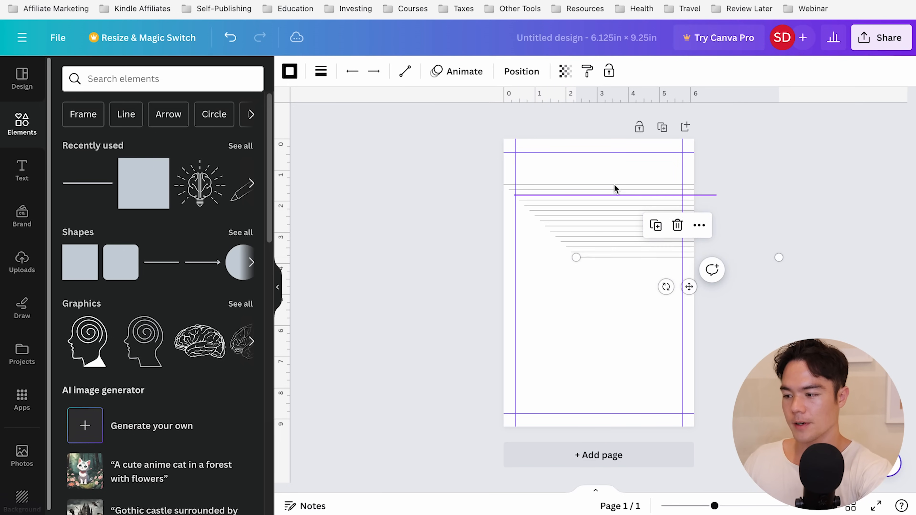
key(ctrl+d)
key(ctrl+d)
key(ctrl+d)
key(ctrl+d)
key(ctrl+d)
key(ctrl+d)
key(ctrl+d)
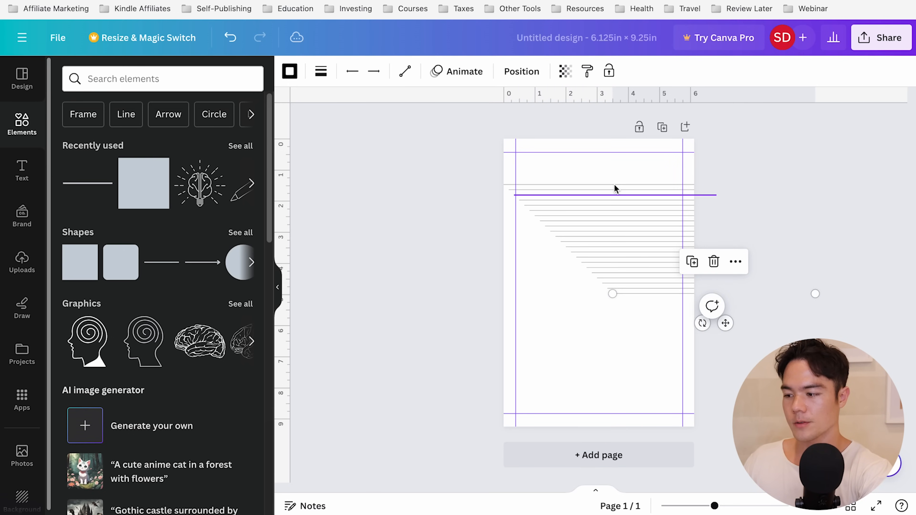
Select all the lines, tidy up their spacing, and spread them evenly across the page between the top and bottom margin guides
drag(476, 164, 798, 311)
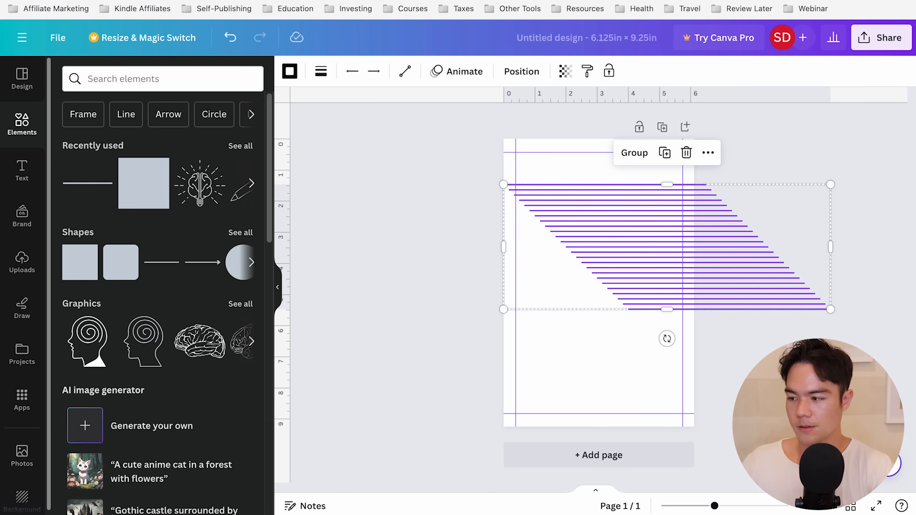
right_click(693, 185)
mouse_move(737, 281)
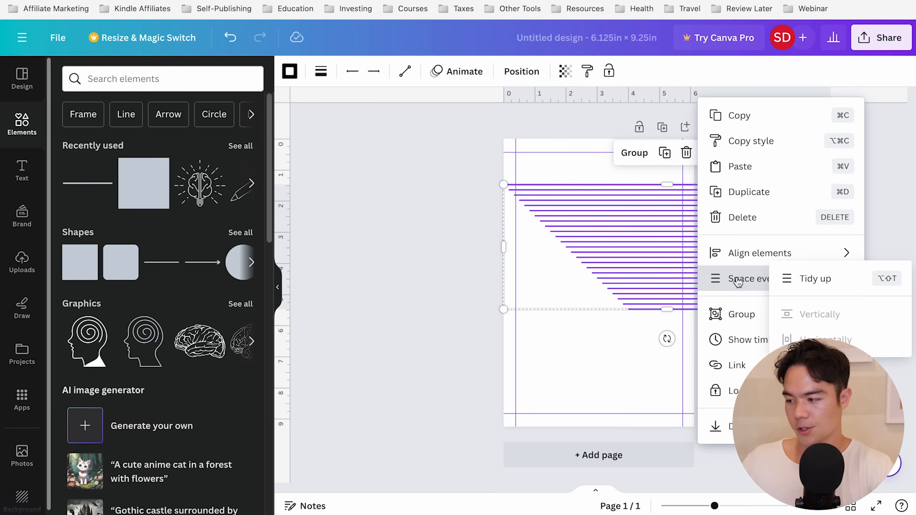
click(798, 277)
drag(683, 282, 739, 432)
drag(794, 352, 877, 411)
click(826, 422)
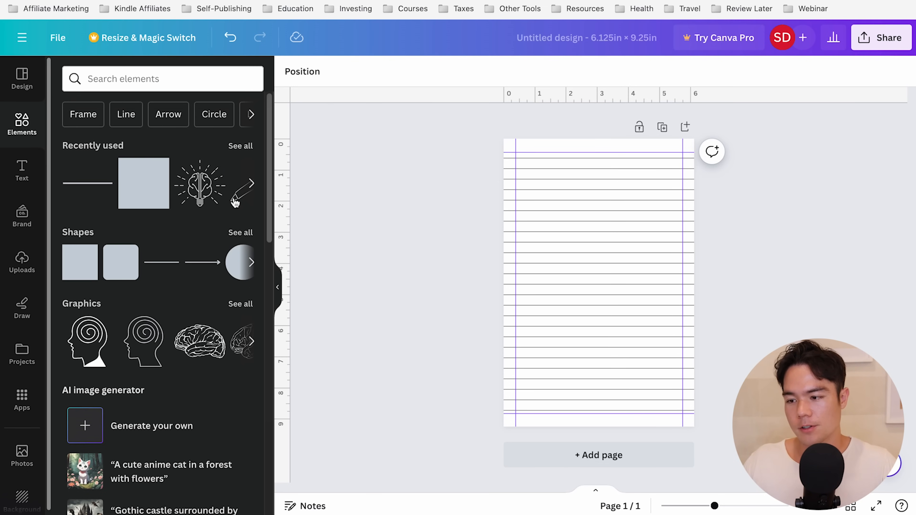
Add the recently used pen graphic to the lined page and shrink it to under 1 in wide
click(242, 190)
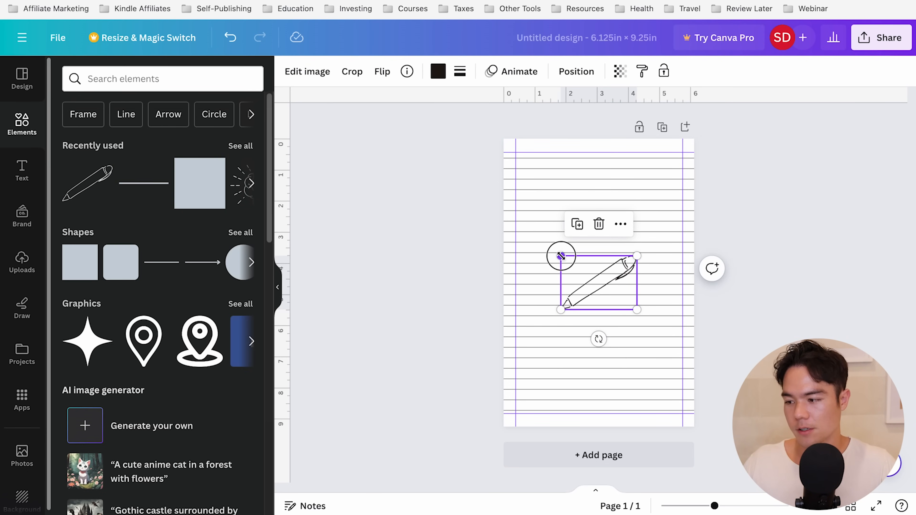
drag(560, 256, 609, 301)
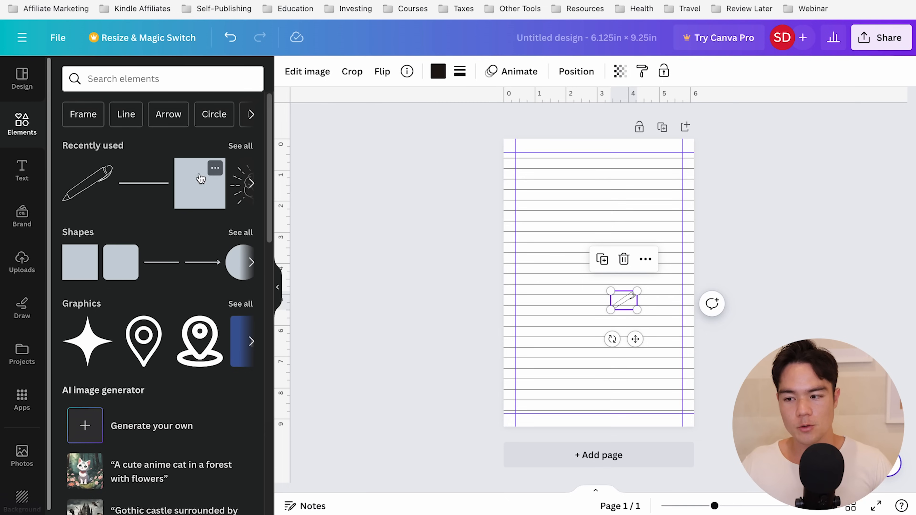
Search the elements for "black and white" and browse the black and white flower graphics
click(136, 80)
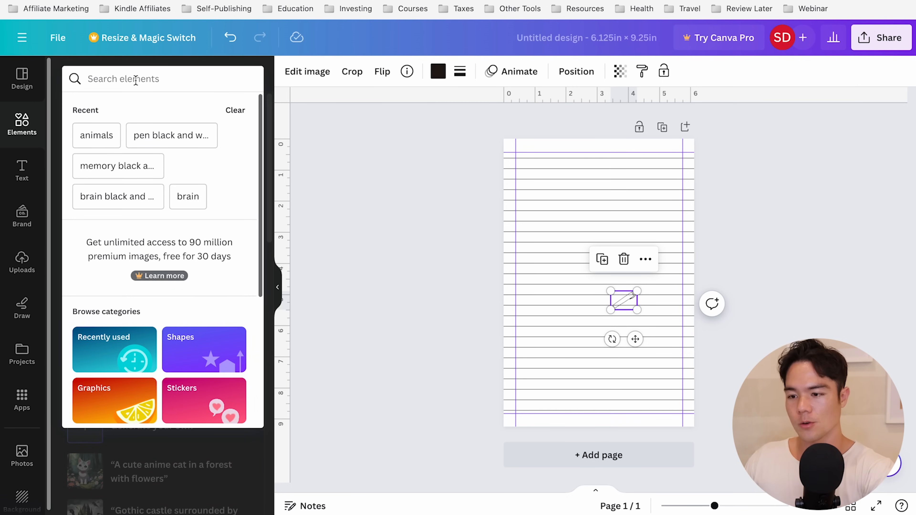
text(black and white)
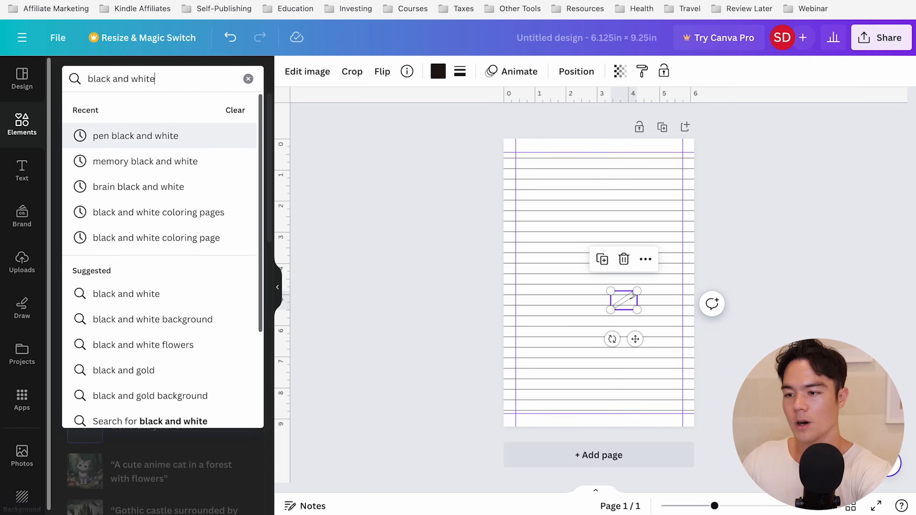
key(Return)
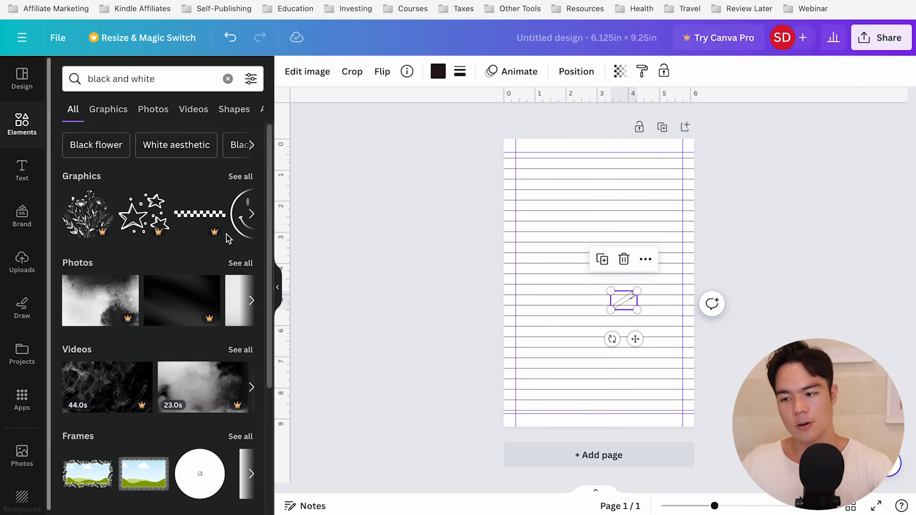
scroll(149, 268, down, 5)
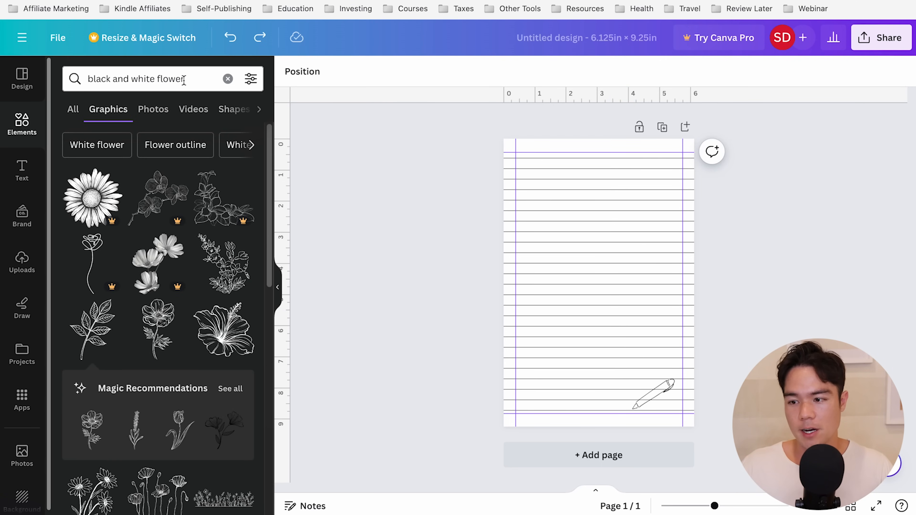
Try a leafy branch graphic in the page's lower-left corner, delete it, and try resizing the pen graphic past the right margin guide
click(93, 327)
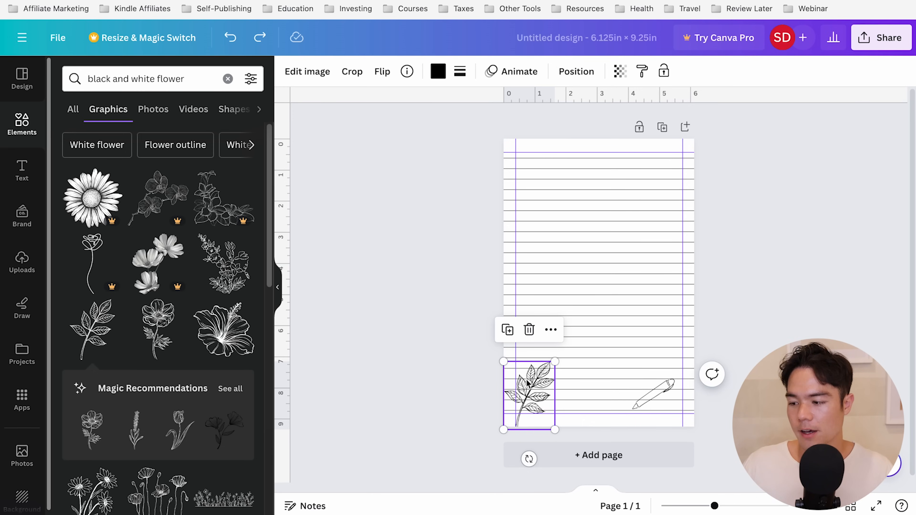
key(Delete)
click(660, 391)
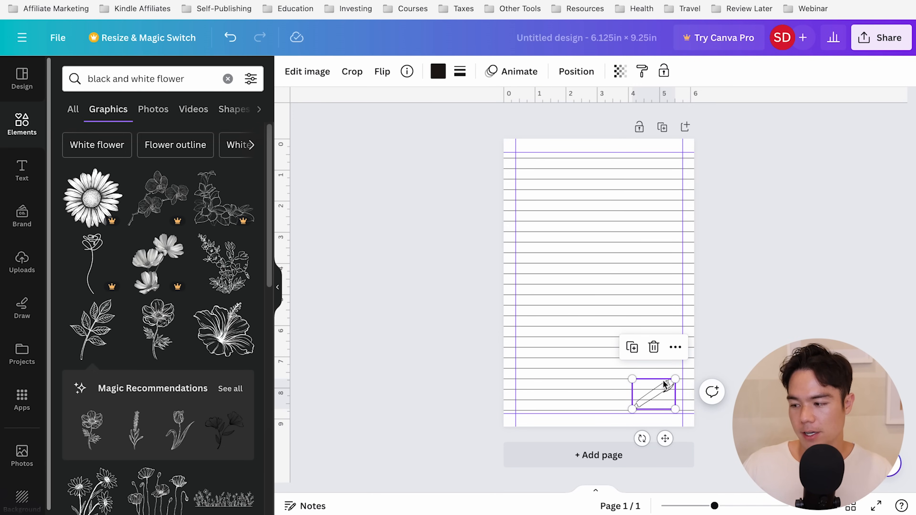
mouse_move(675, 379)
mouse_down()
mouse_move(680, 371)
mouse_move(775, 391)
mouse_up()
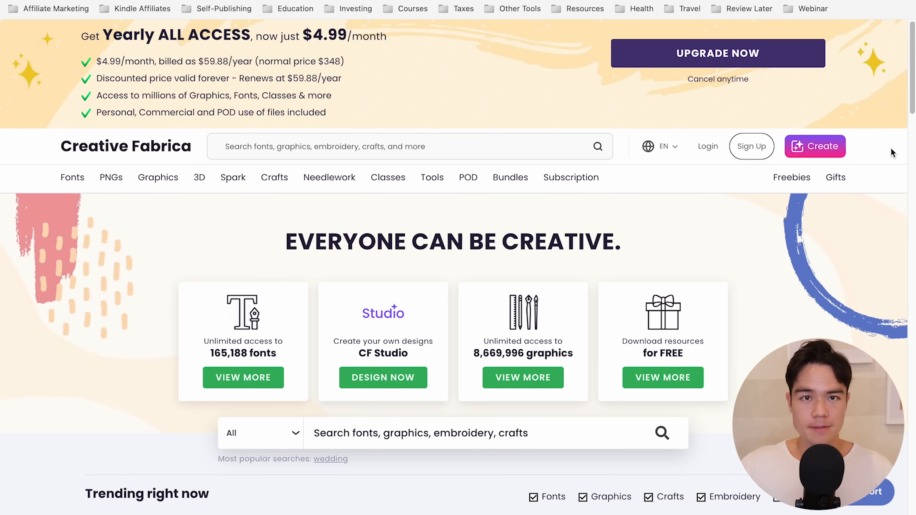
On the Creative Fabrica website, look through the trending fonts, graphics, crafts and bundles
scroll(890, 148, down, 3)
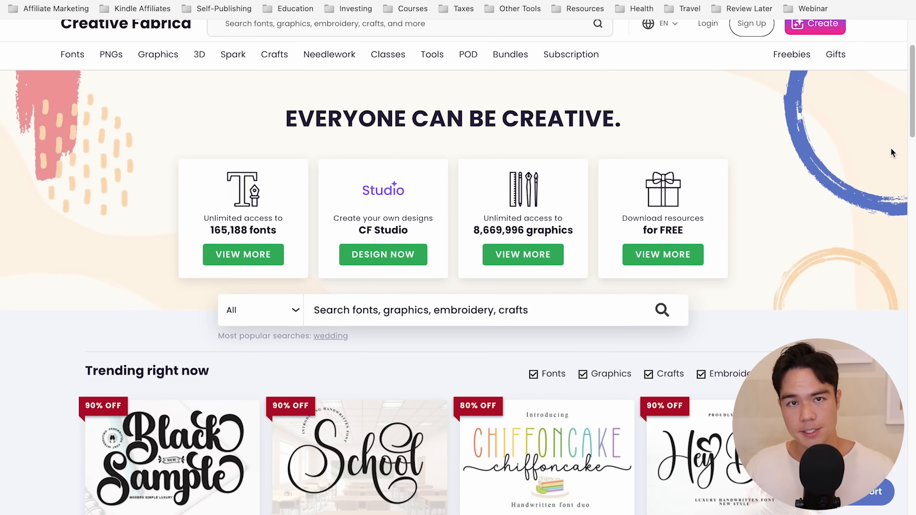
scroll(890, 147, down, 5)
scroll(890, 148, down, 3)
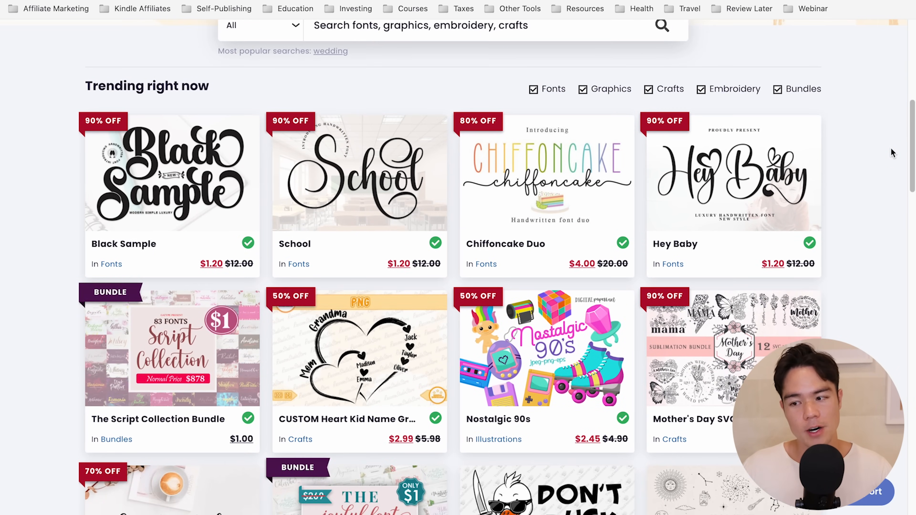
scroll(890, 149, down, 2)
scroll(891, 150, up, 4)
scroll(890, 163, down, 1)
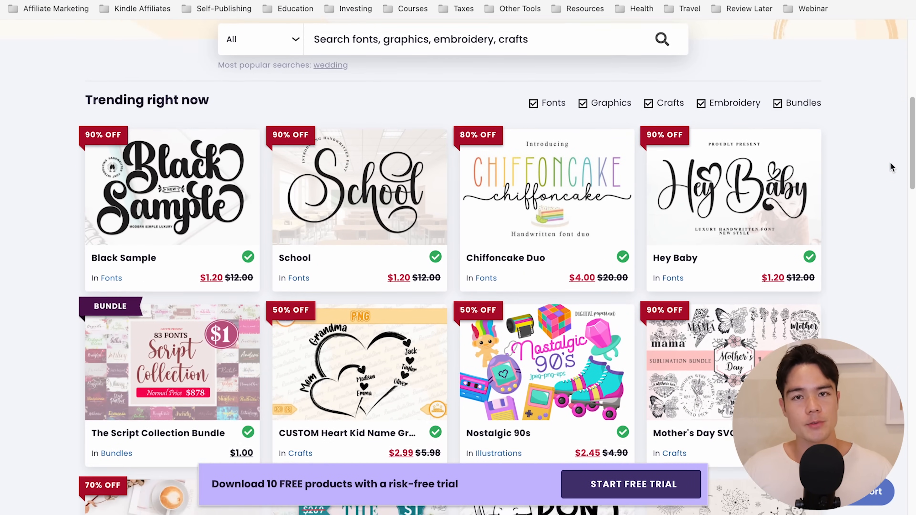
scroll(889, 162, down, 2)
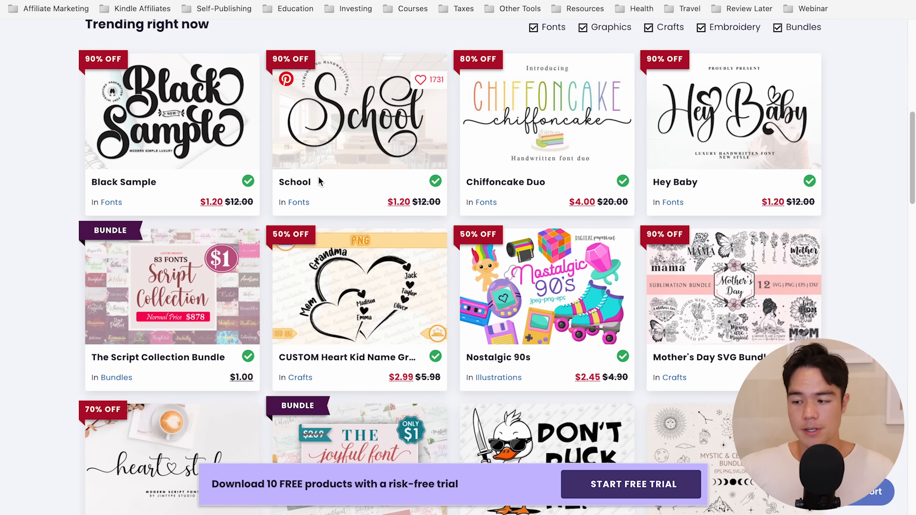
scroll(317, 176, down, 7)
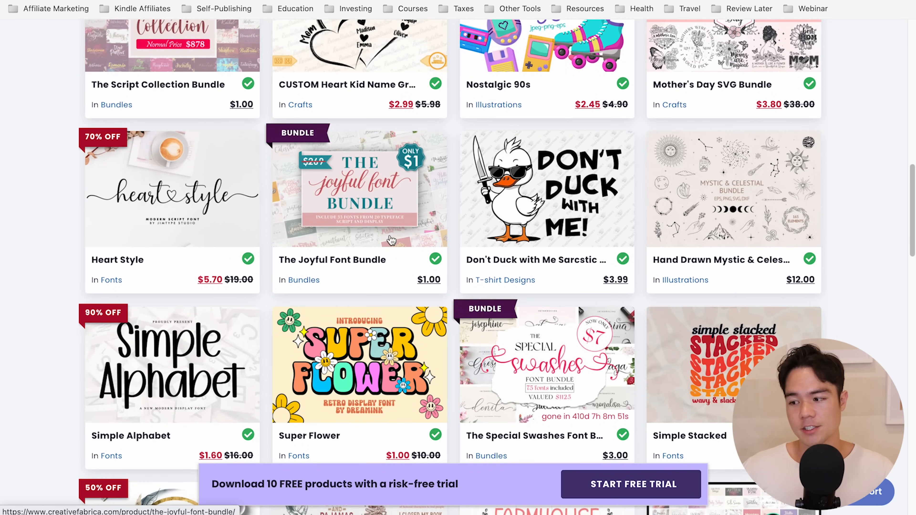
scroll(392, 240, down, 4)
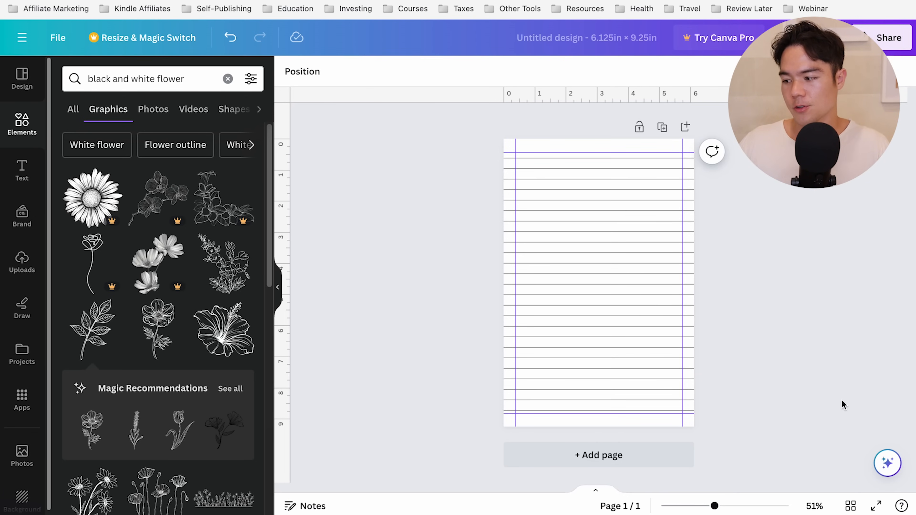
Back in the Canva interior design, show the pages as a grid and duplicate the lined page until there are 10 pages
click(851, 505)
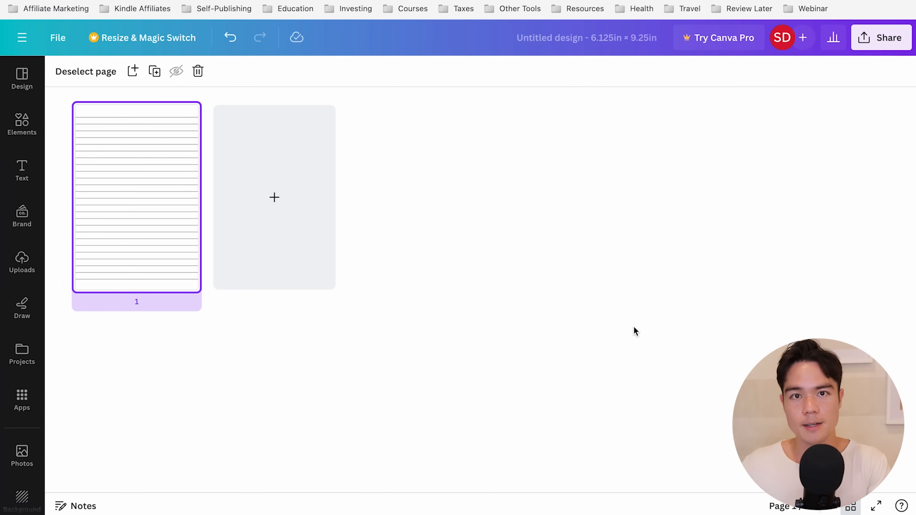
key(ctrl+d)
key(ctrl+d)
key(ctrl+d)
key(ctrl+d)
key(ctrl+d)
key(ctrl+d)
key(ctrl+d)
key(ctrl+d)
key(ctrl+d)
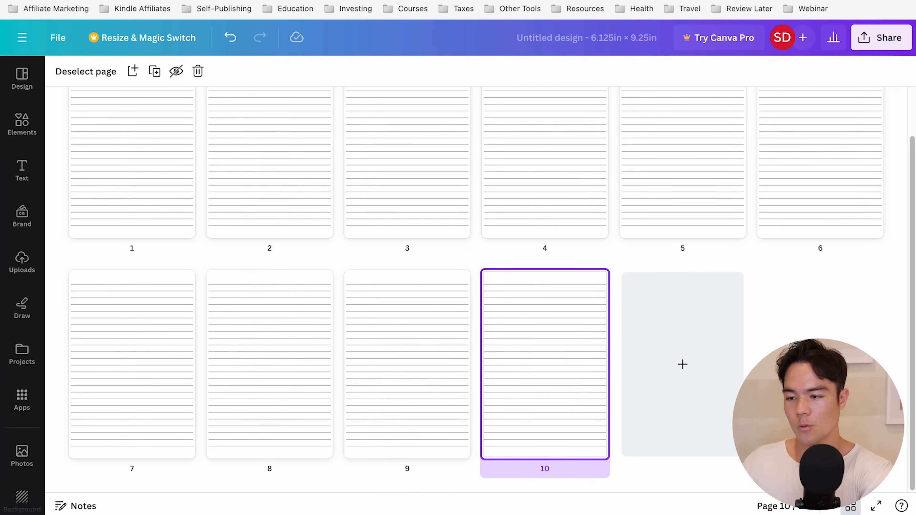
Select all 10 lined pages and duplicate the set repeatedly until the interior has 120 pages
drag(791, 390, 88, 156)
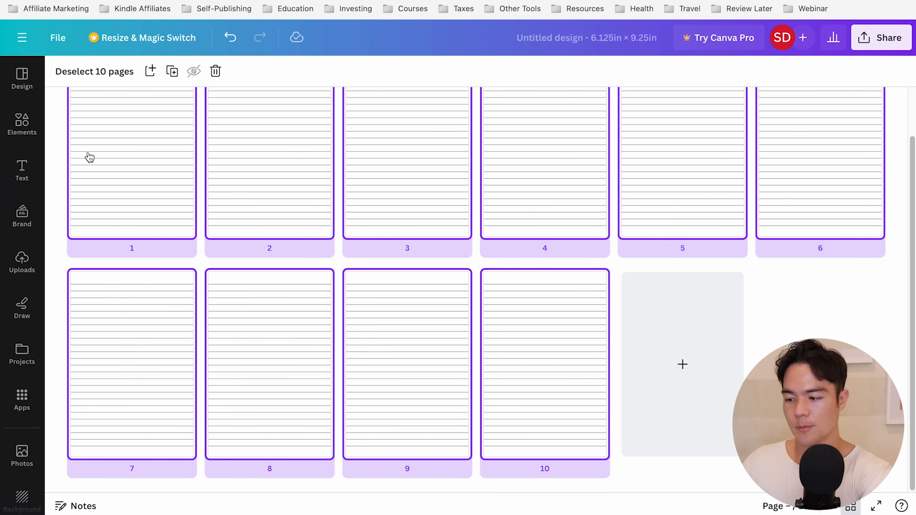
key(ctrl+d)
key(ctrl+d)
key(ctrl+d)
key(ctrl+d)
key(ctrl+d)
key(ctrl+d)
key(ctrl+d)
key(ctrl+d)
key(ctrl+d)
key(ctrl+d)
key(ctrl+d)
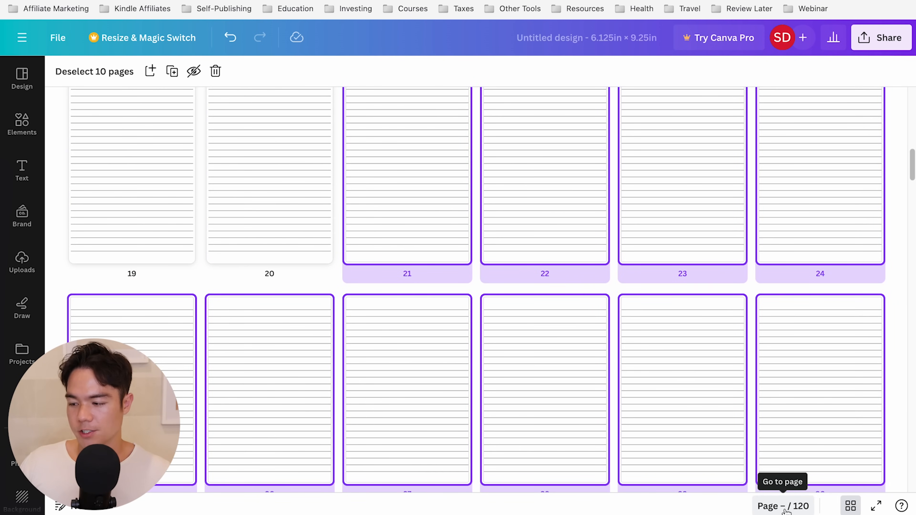
Open the download settings for the 120-page interior and its file type choices
click(881, 38)
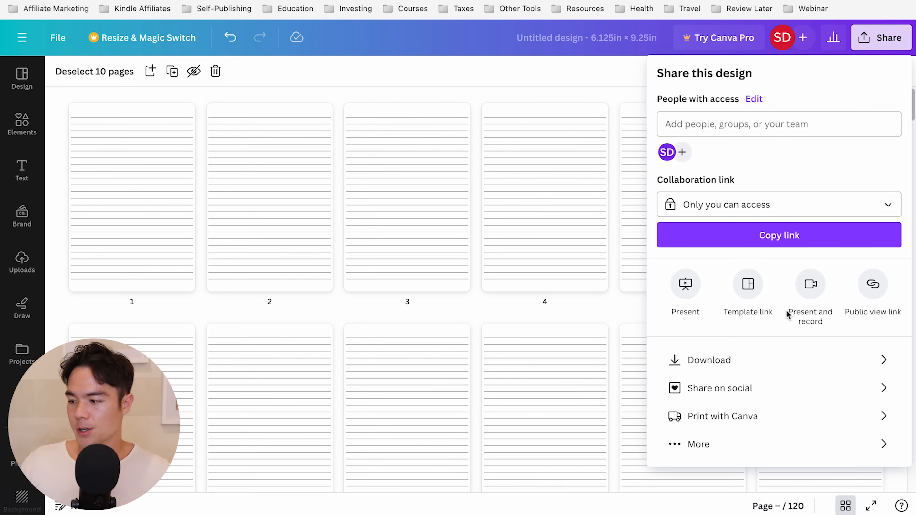
click(803, 358)
click(767, 129)
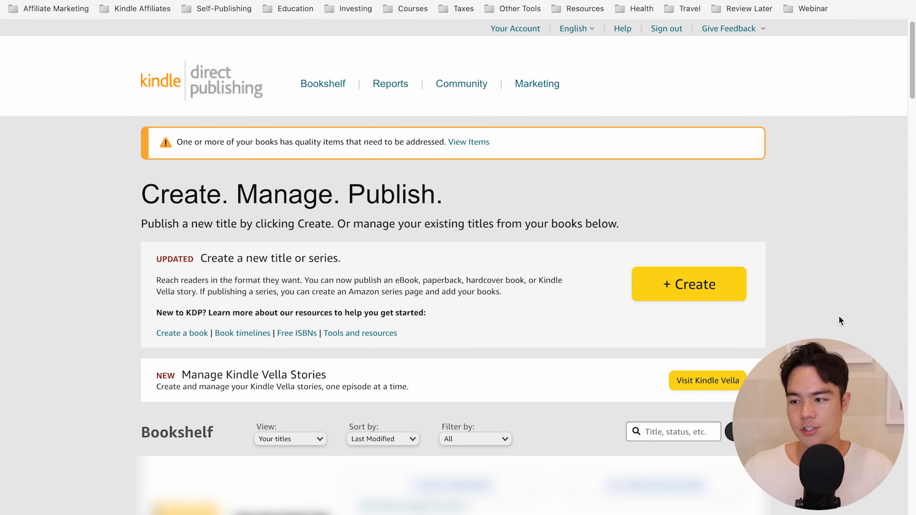
Switch to Kindle Direct Publishing, start creating a new title and look over the language and title sections of the paperback details
click(695, 300)
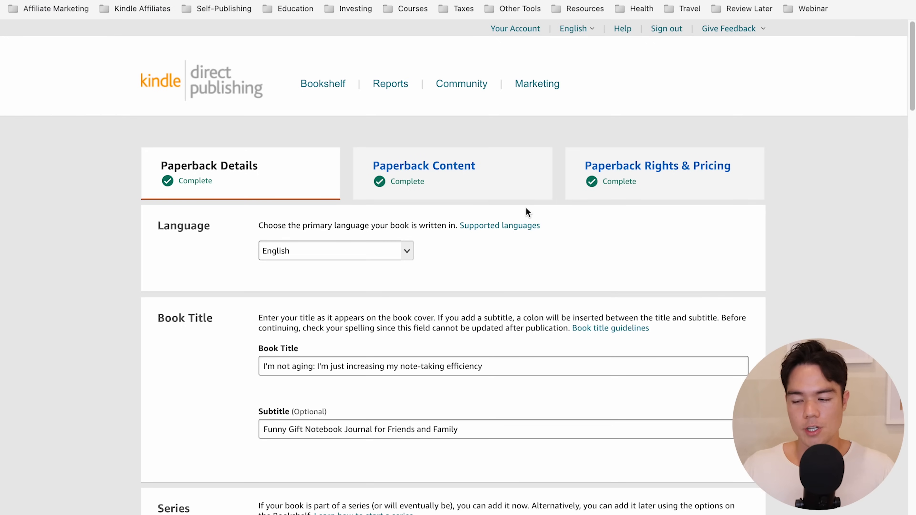
scroll(526, 209, down, 5)
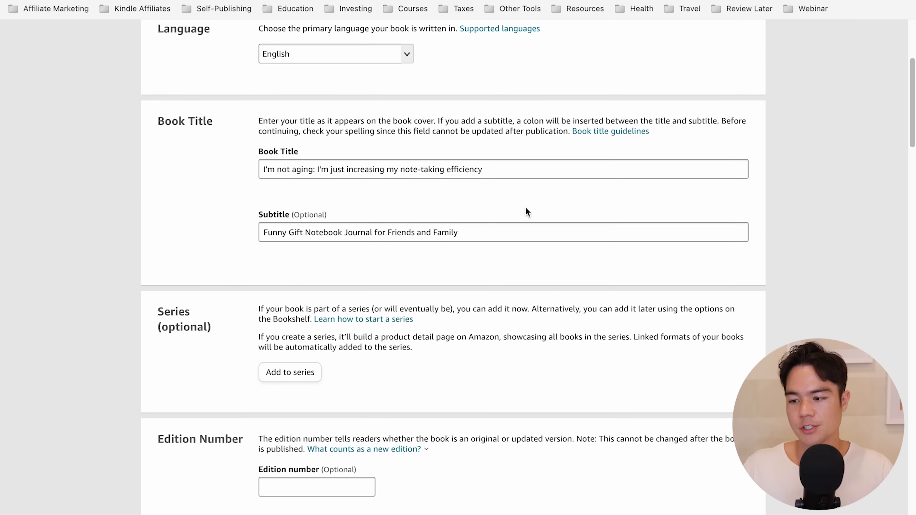
scroll(526, 210, up, 2)
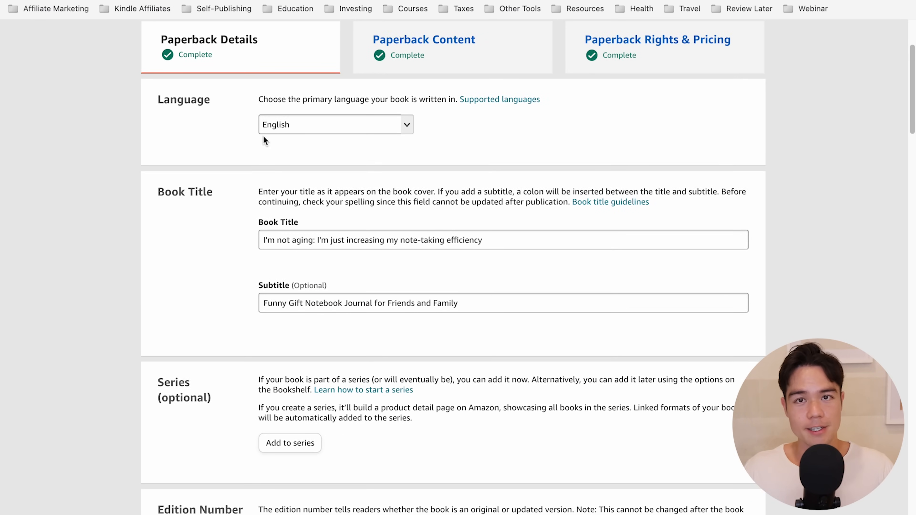
scroll(323, 211, down, 3)
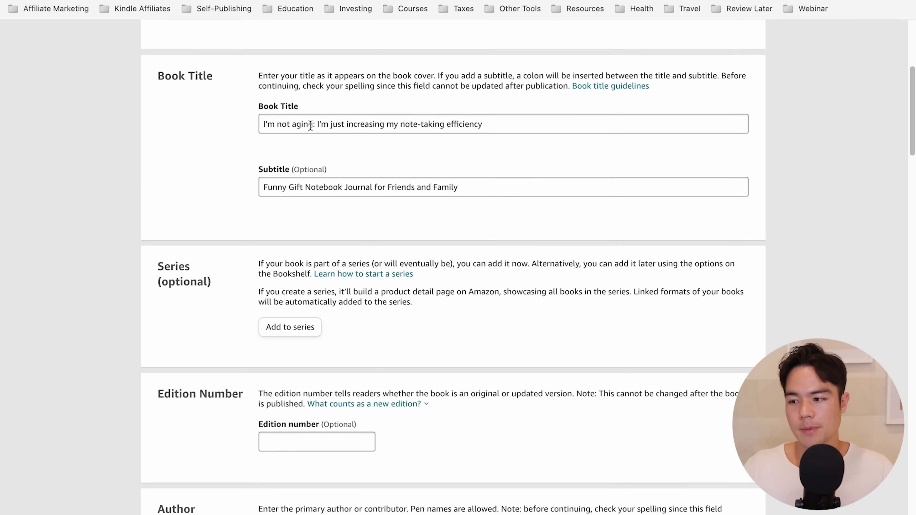
Review the book title and subtitle, and check the series, edition number and author sections of the paperback details
drag(485, 123, 241, 127)
click(353, 121)
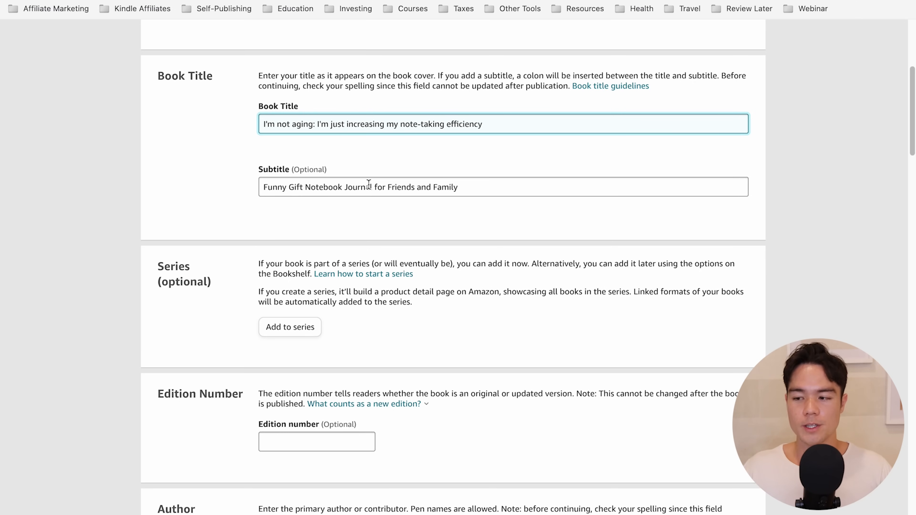
scroll(367, 215, down, 1)
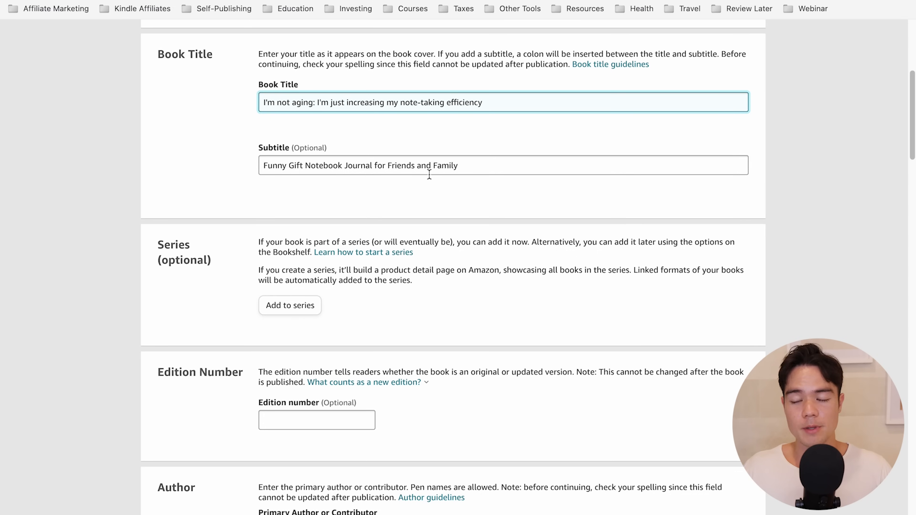
click(462, 170)
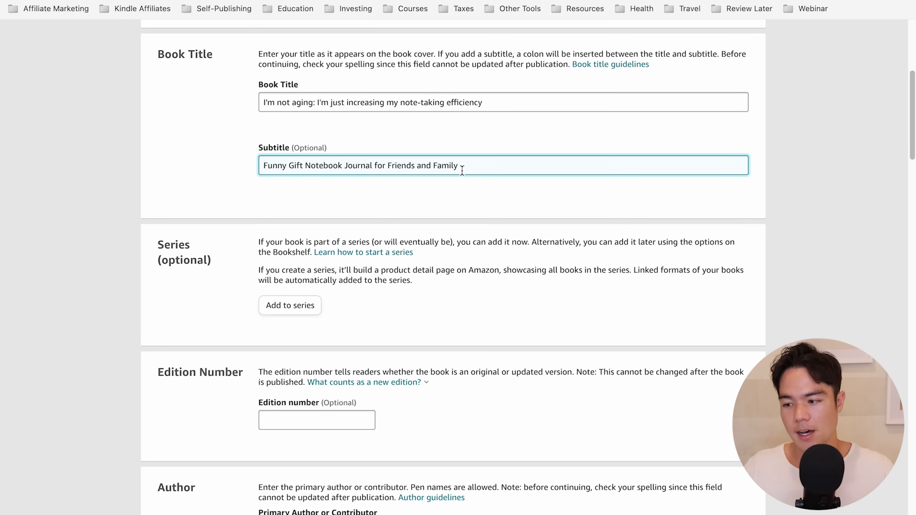
scroll(393, 193, down, 5)
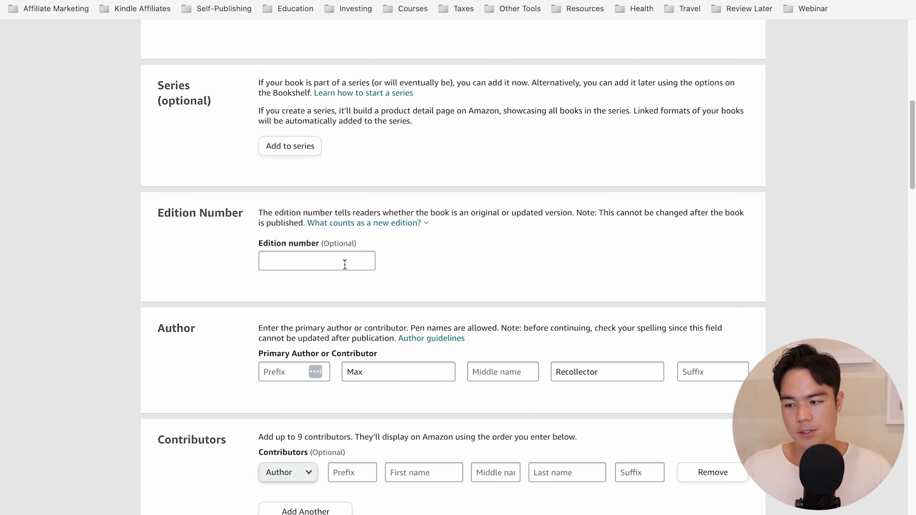
scroll(345, 263, down, 4)
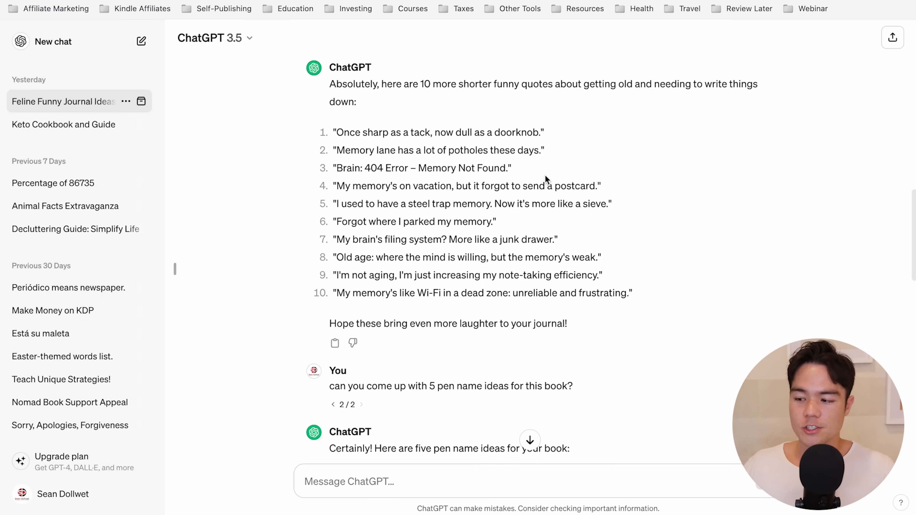
In the ChatGPT conversation, read the five pen name ideas for the book and highlight the fourth suggestion
scroll(544, 174, down, 5)
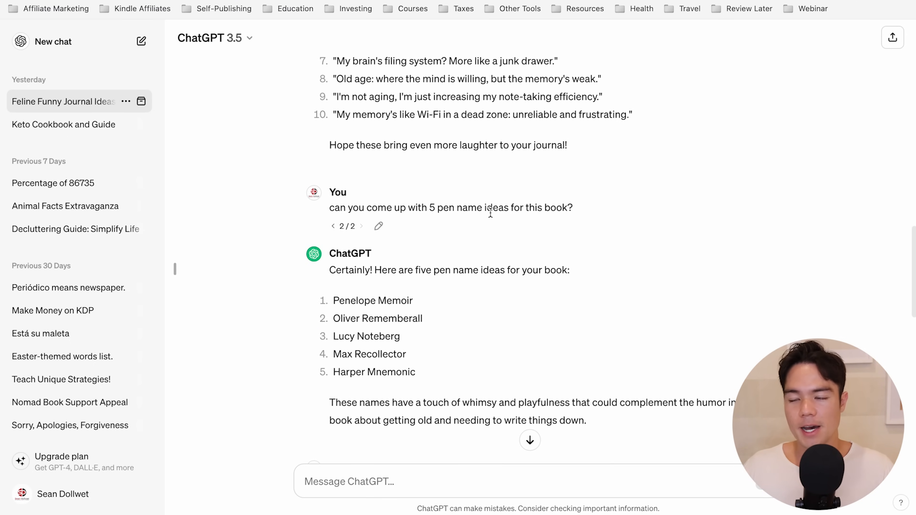
scroll(516, 171, down, 4)
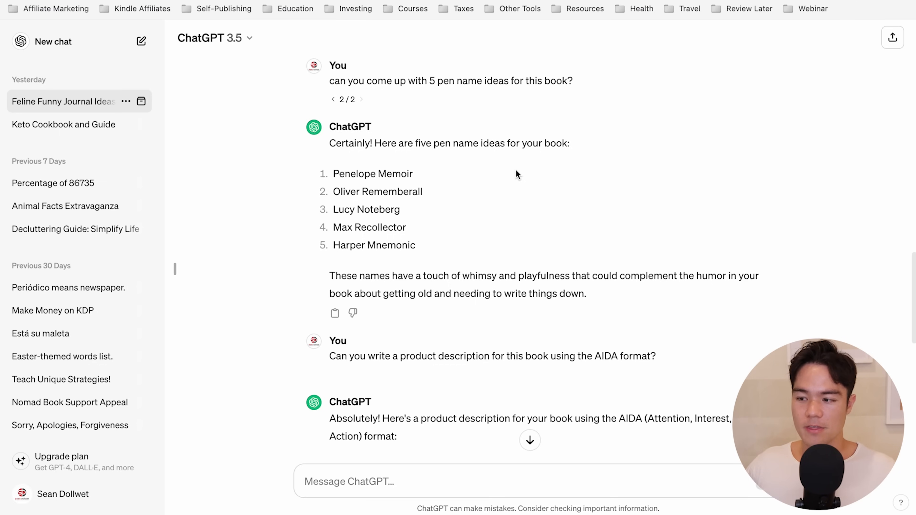
scroll(413, 105, down, 3)
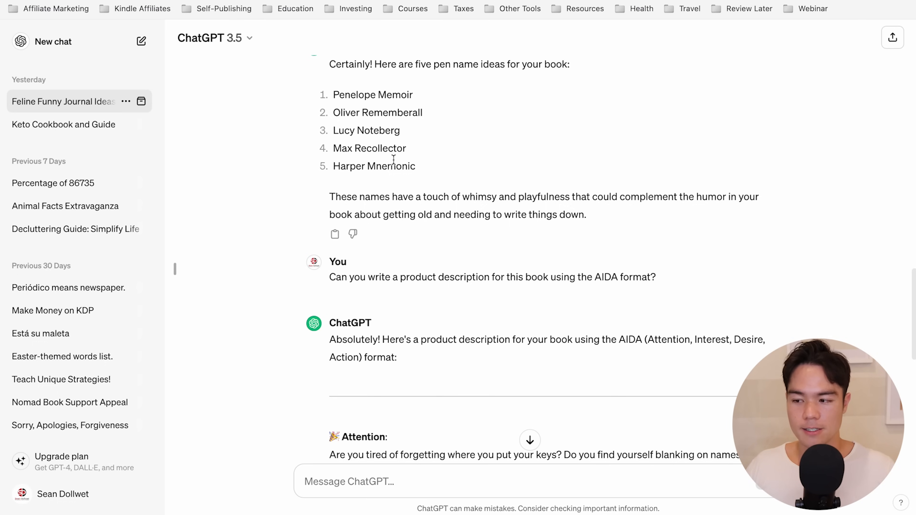
drag(415, 149, 327, 148)
click(419, 148)
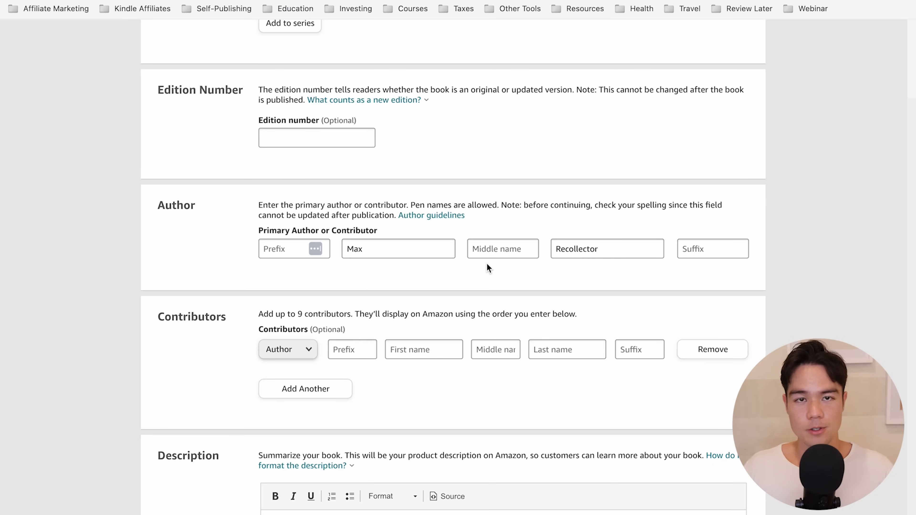
Back in the paperback details, clear the placeholder text "test" from the book description
scroll(504, 271, down, 5)
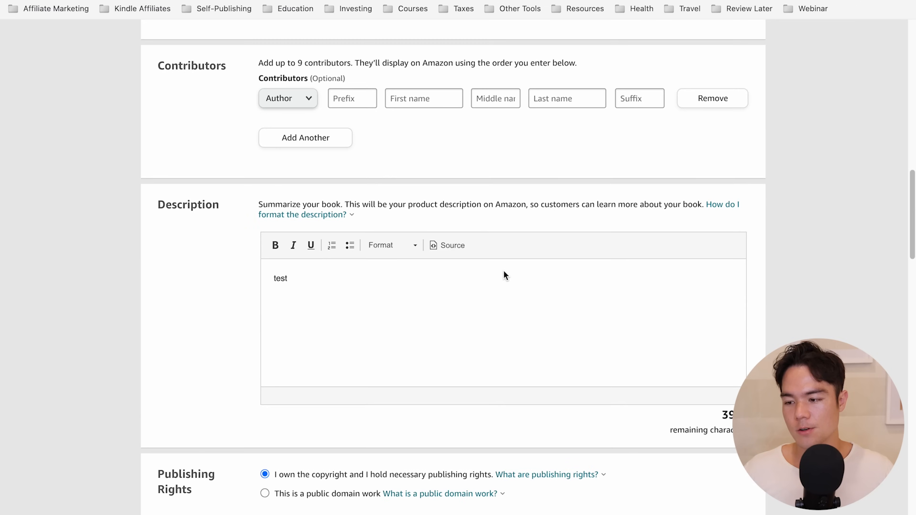
click(308, 277)
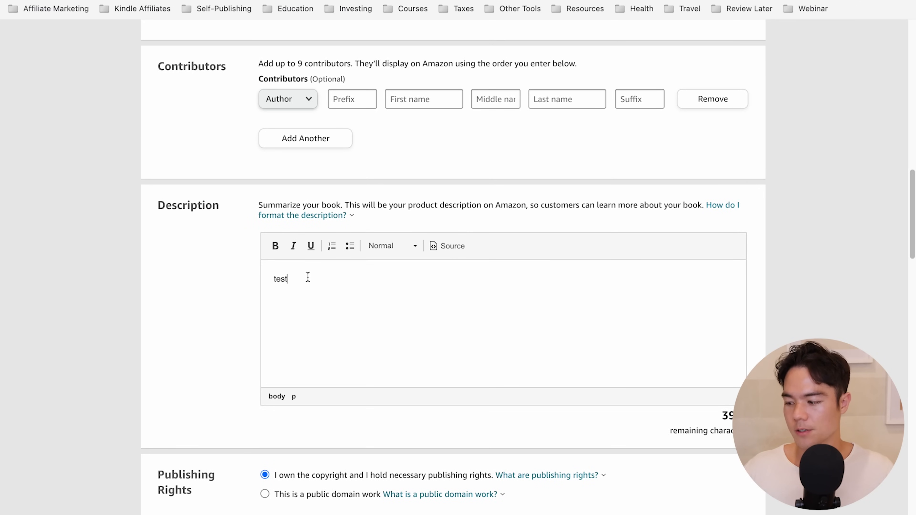
key(BackSpace)
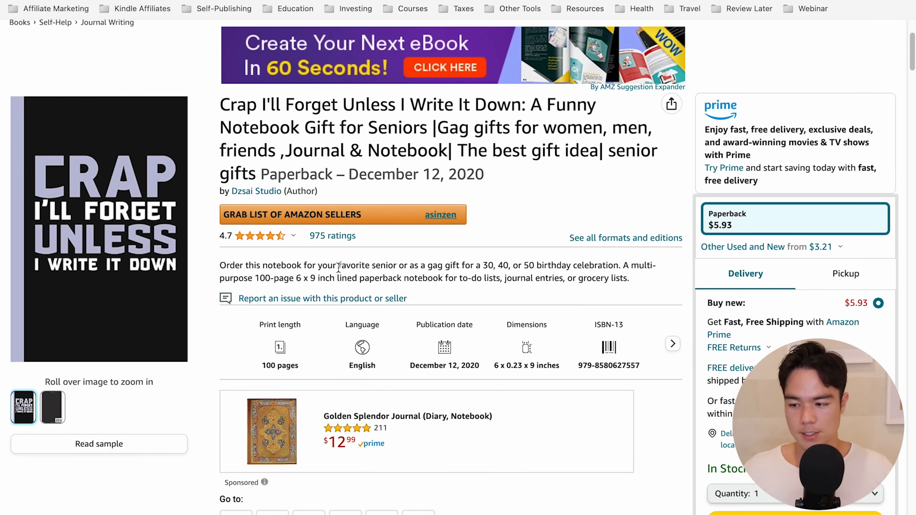
On Amazon, examine the short description of the competing notebook "Crap I'll Forget Unless I Write It Down"
scroll(220, 241, down, 1)
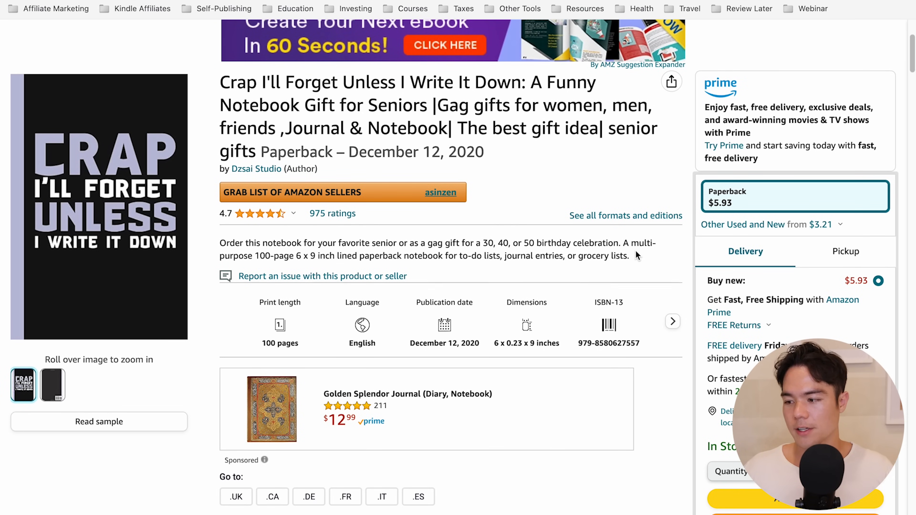
drag(636, 256, 201, 241)
click(369, 252)
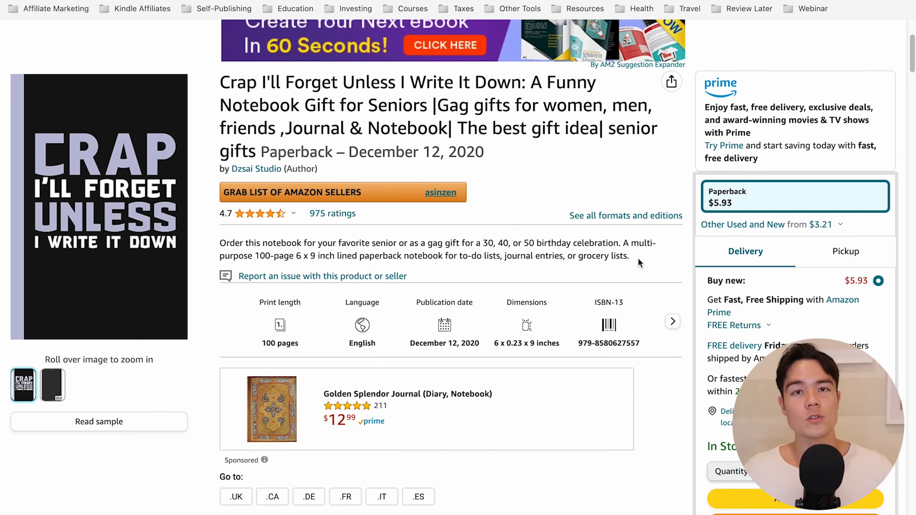
In the ChatGPT conversation, read the AIDA product description prompt and the Attention, Interest, Desire and Action sections of its reply
scroll(598, 241, down, 5)
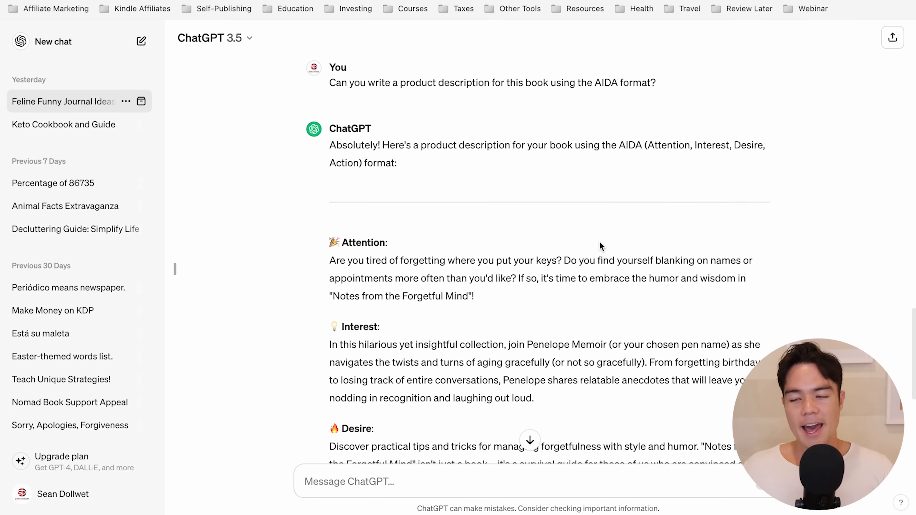
scroll(600, 246, down, 2)
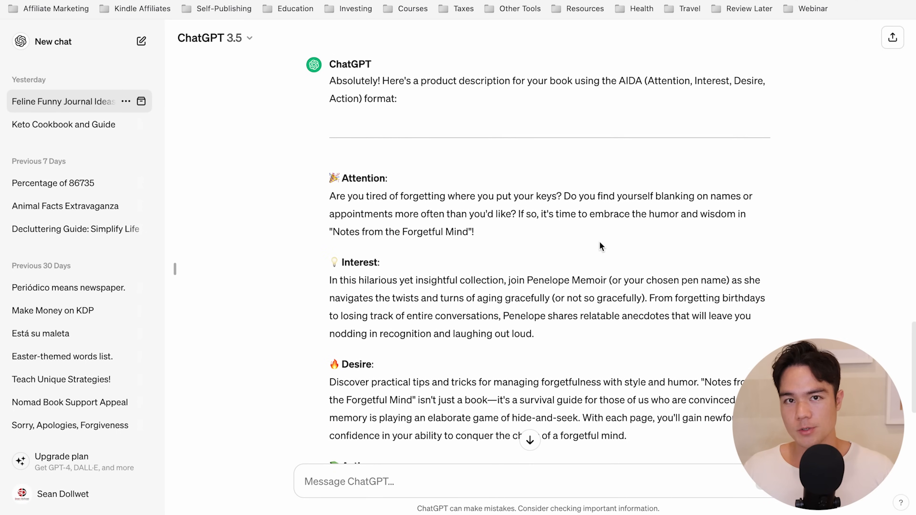
scroll(601, 246, up, 2)
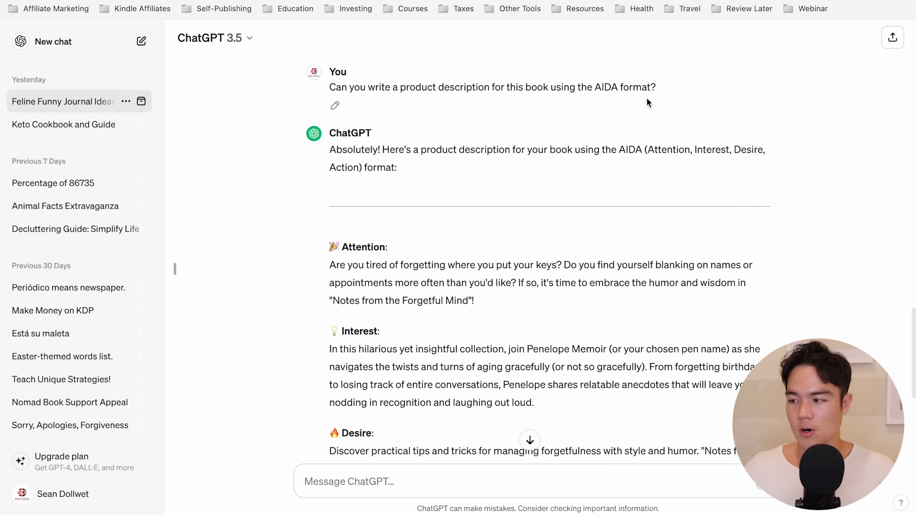
scroll(646, 98, down, 5)
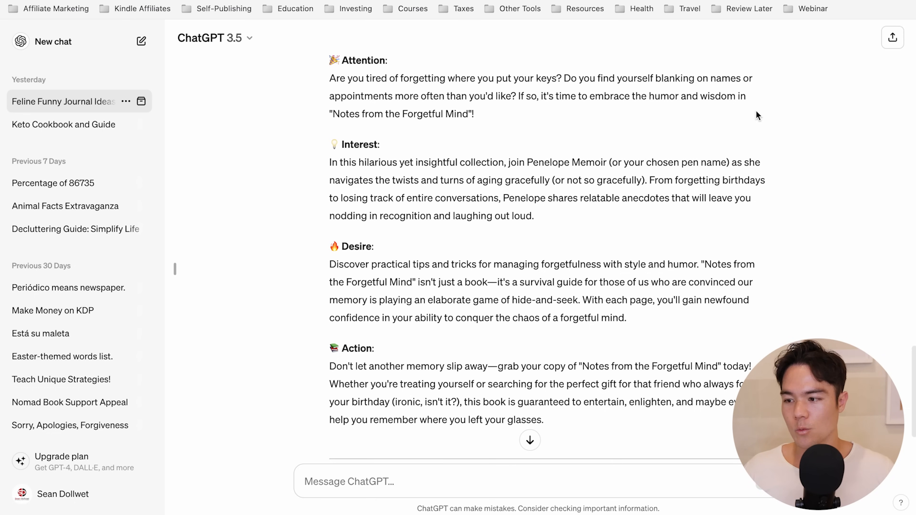
Examine the book title and the pen name mentioned in the Attention and Interest sections of the generated description
mouse_move(333, 116)
mouse_down()
mouse_move(481, 114)
mouse_move(320, 113)
mouse_up()
click(479, 113)
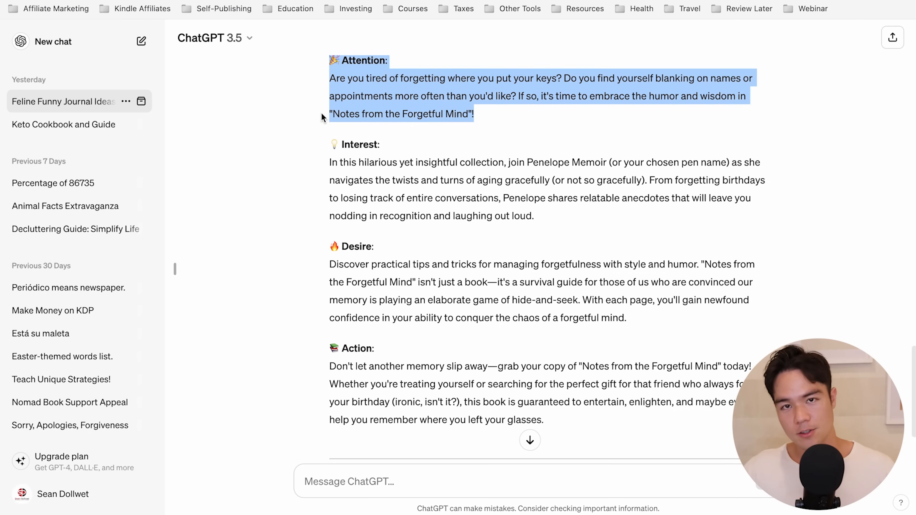
click(377, 122)
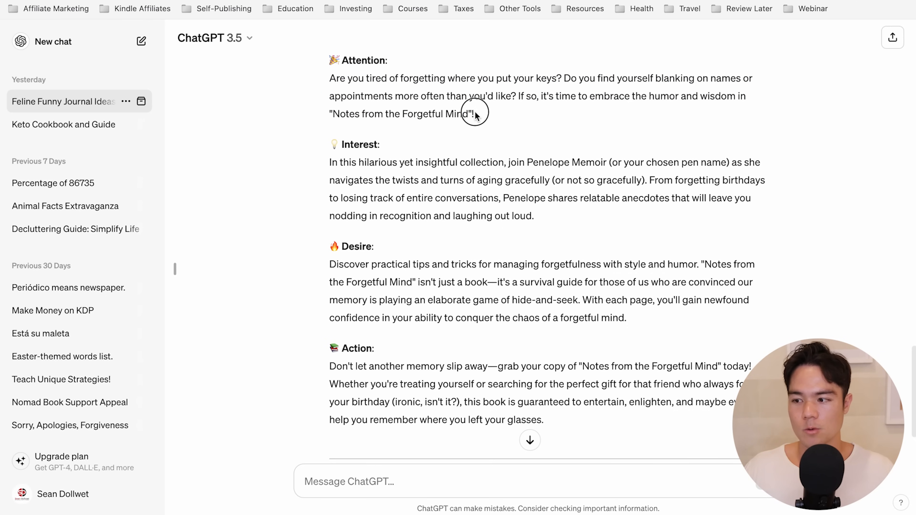
drag(475, 116, 329, 118)
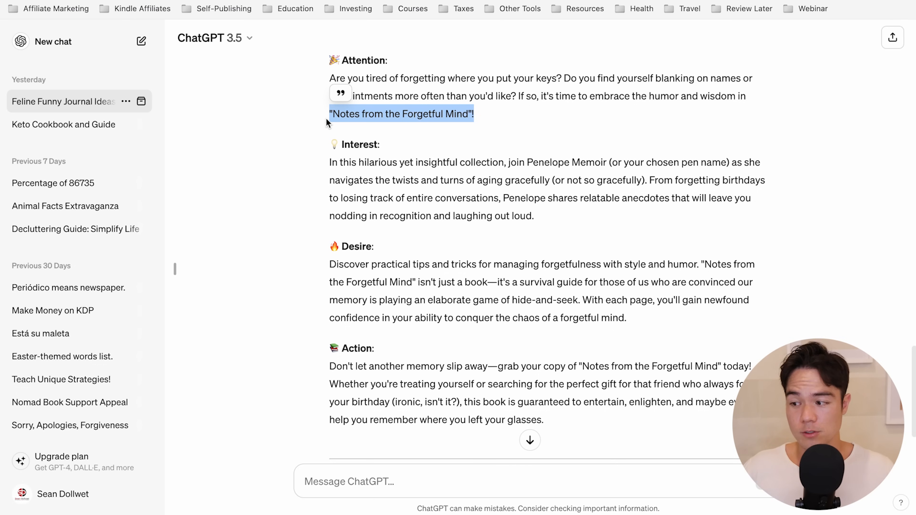
click(476, 141)
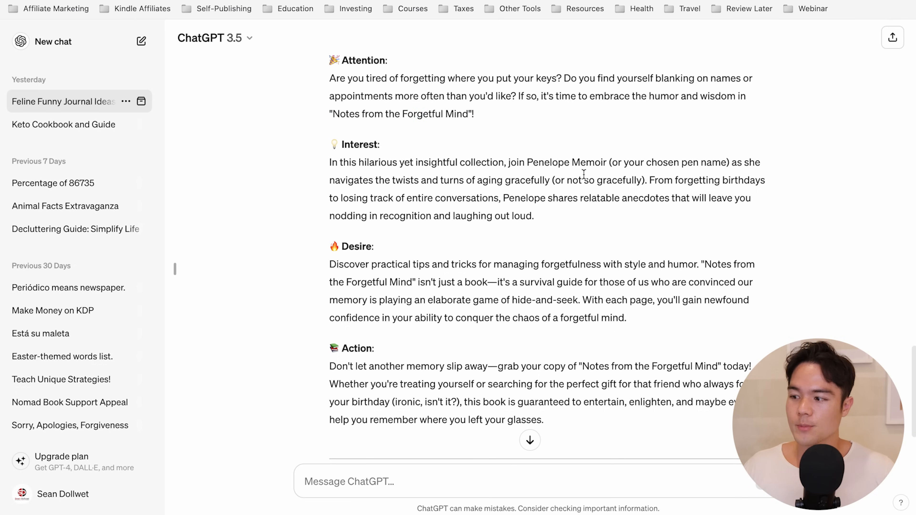
drag(607, 162, 526, 165)
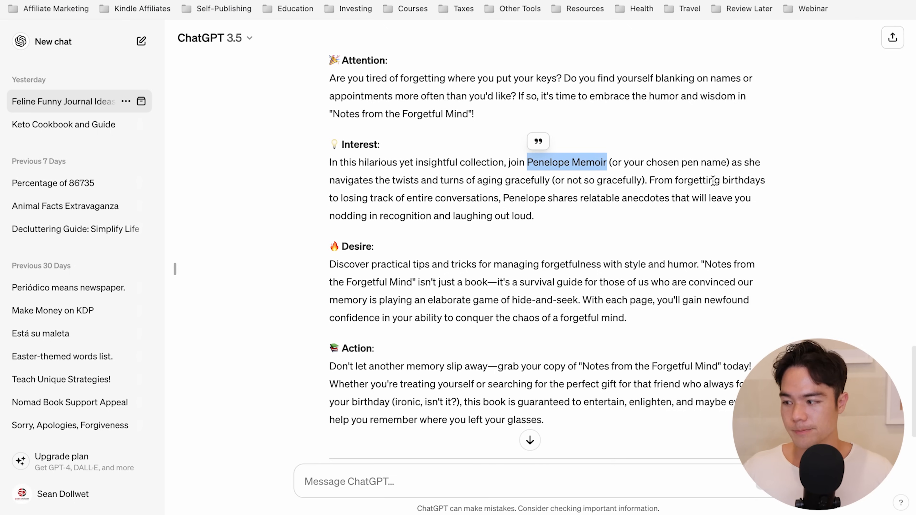
click(713, 180)
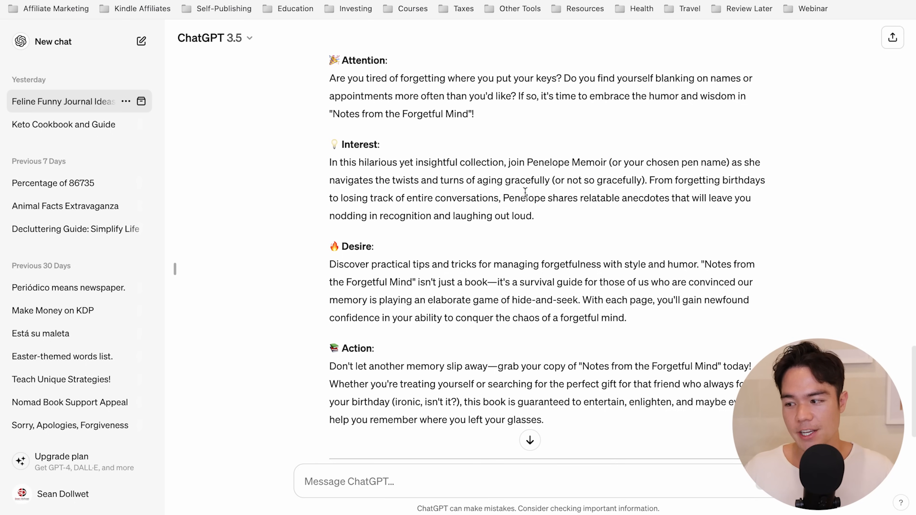
click(457, 202)
Copy the generated description's paragraphs, without the Attention, Interest, Desire and Action headings, into the book description on Kindle Direct Publishing
drag(327, 78, 593, 411)
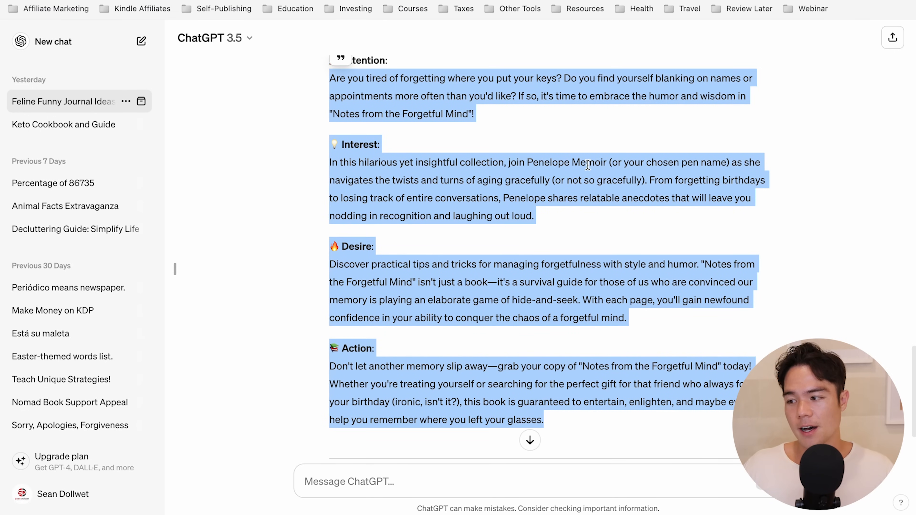
drag(383, 151, 330, 146)
drag(387, 247, 317, 248)
click(357, 235)
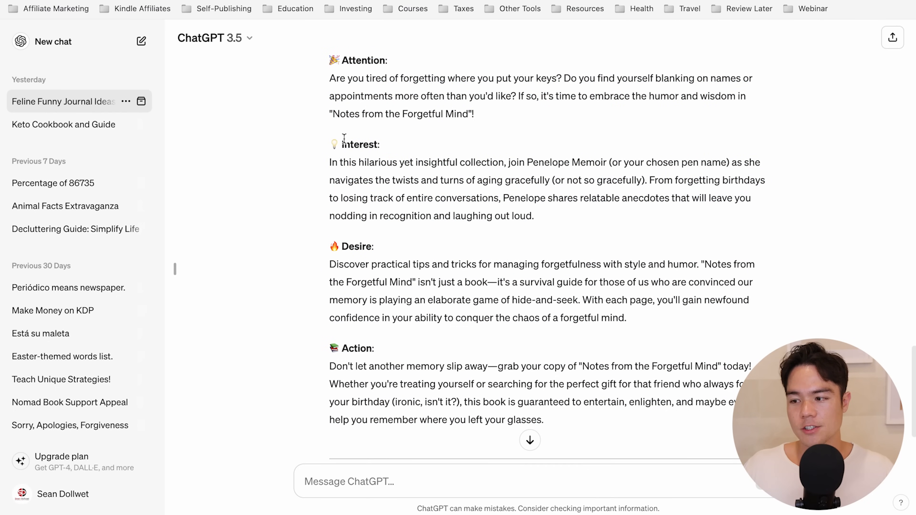
drag(330, 163, 522, 231)
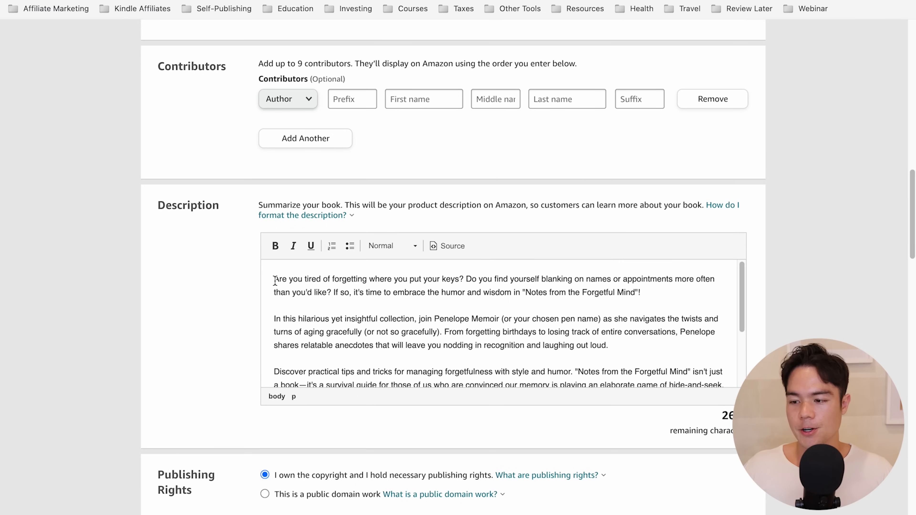
Check the opening line of the book description and view the publishing rights and primary audience sections
drag(275, 281, 384, 280)
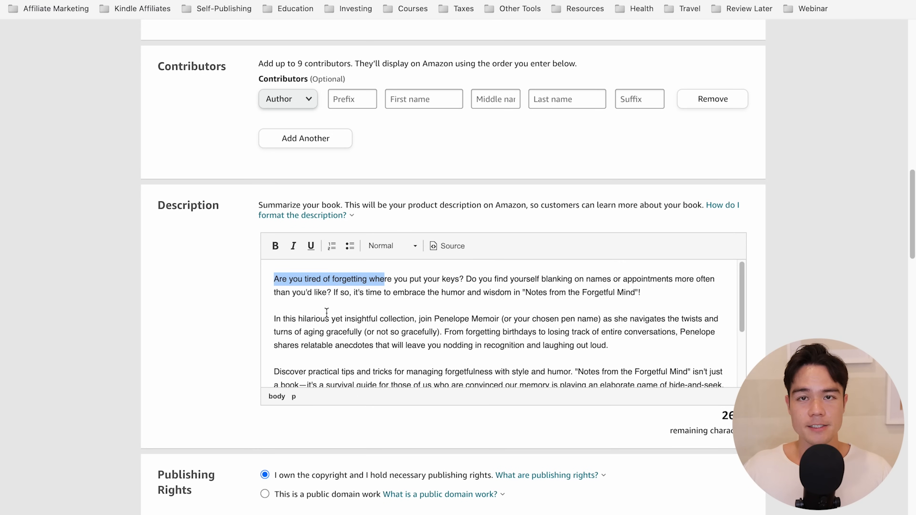
click(376, 331)
scroll(202, 358, down, 5)
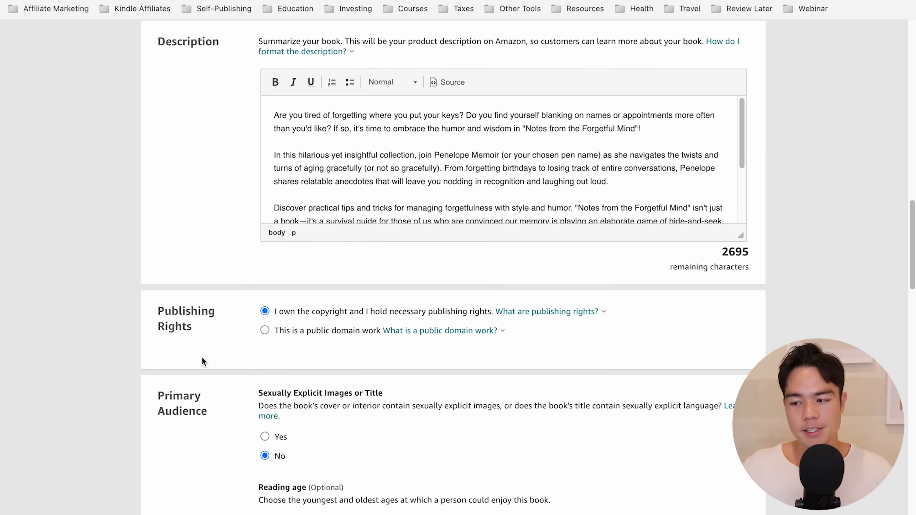
Review the reading age, primary marketplace, category and low-content book settings of the paperback details
scroll(202, 358, down, 5)
scroll(202, 360, down, 5)
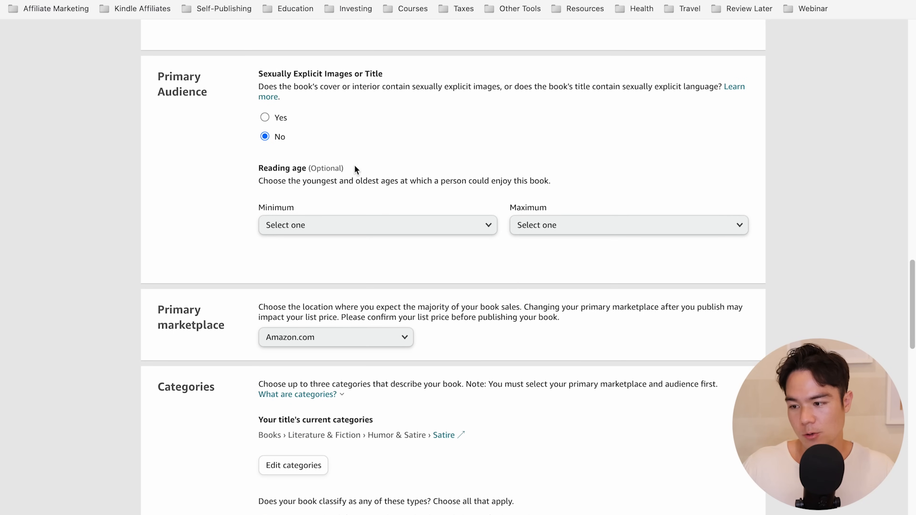
scroll(335, 183, down, 5)
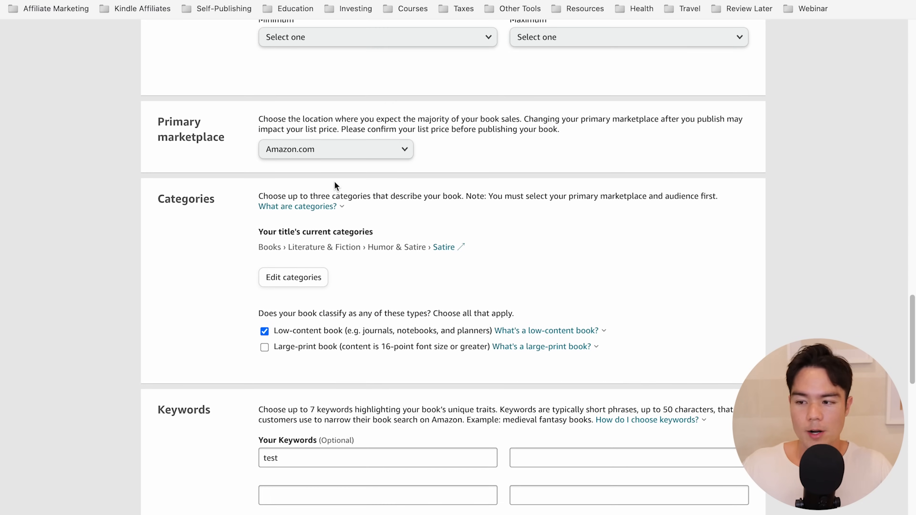
scroll(343, 169, down, 2)
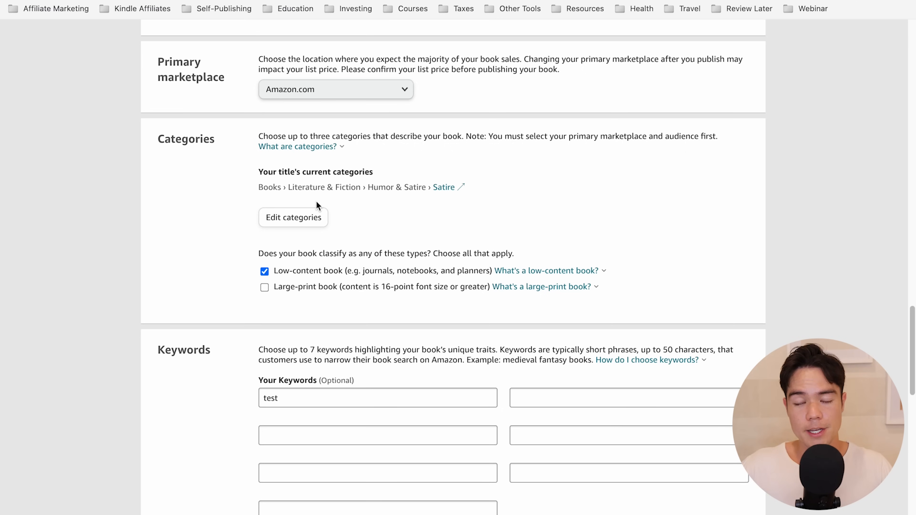
scroll(318, 205, down, 2)
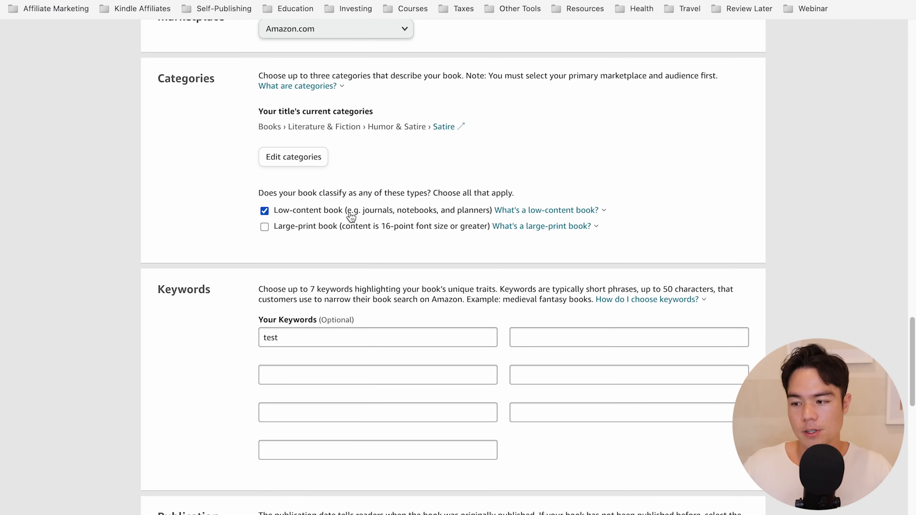
scroll(318, 322, down, 3)
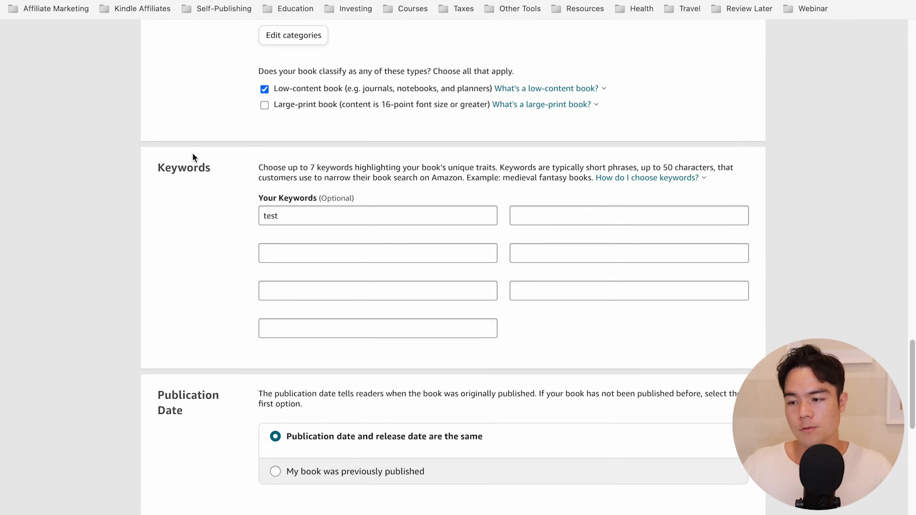
Replace the keyword "test" with "journal for seniors" and add the keywords "memory journal" and "journal to not forget stuff"
drag(298, 223, 222, 218)
key(BackSpace)
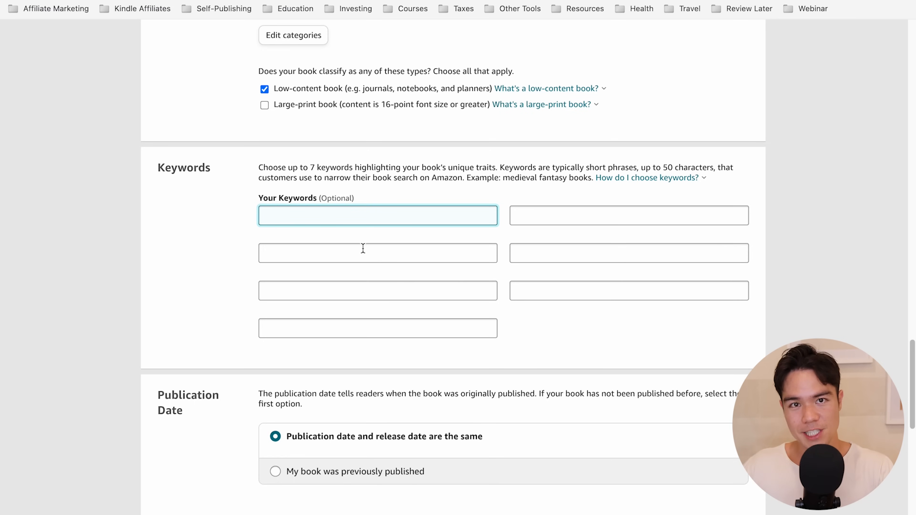
text(journal for seniors)
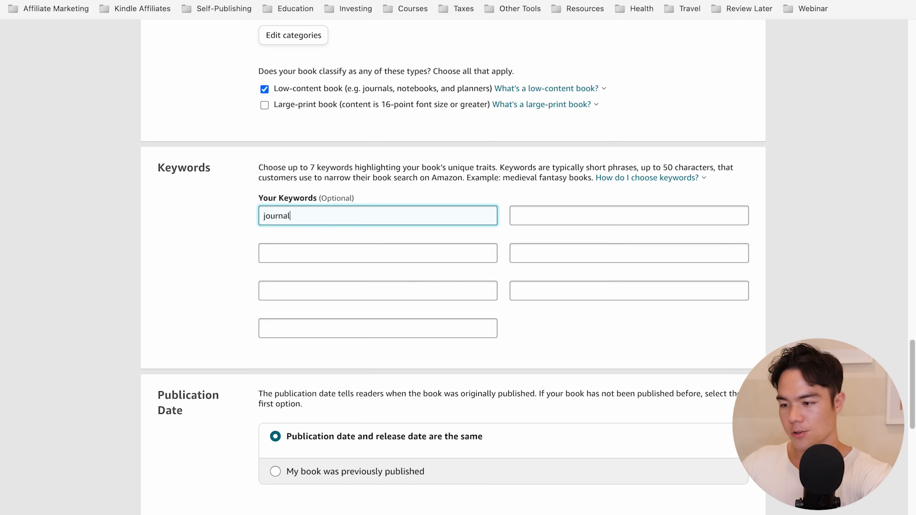
click(343, 252)
text(memory journal)
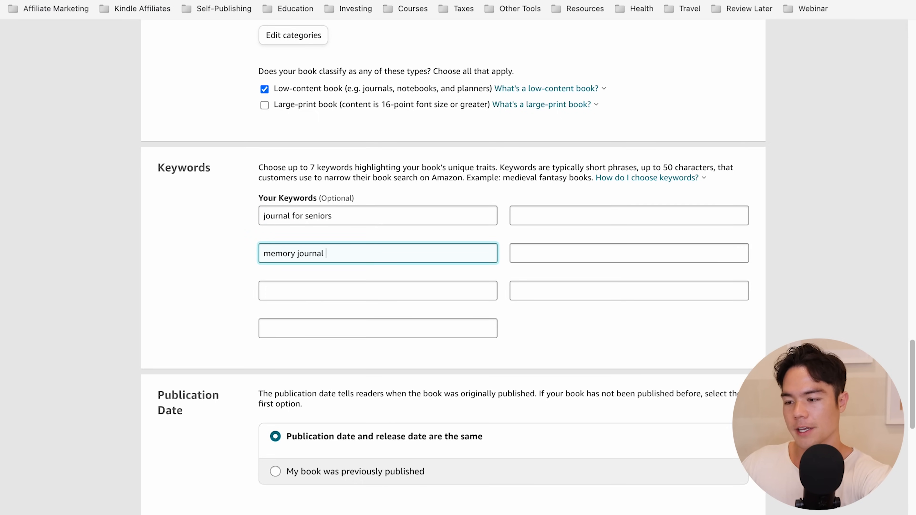
click(342, 282)
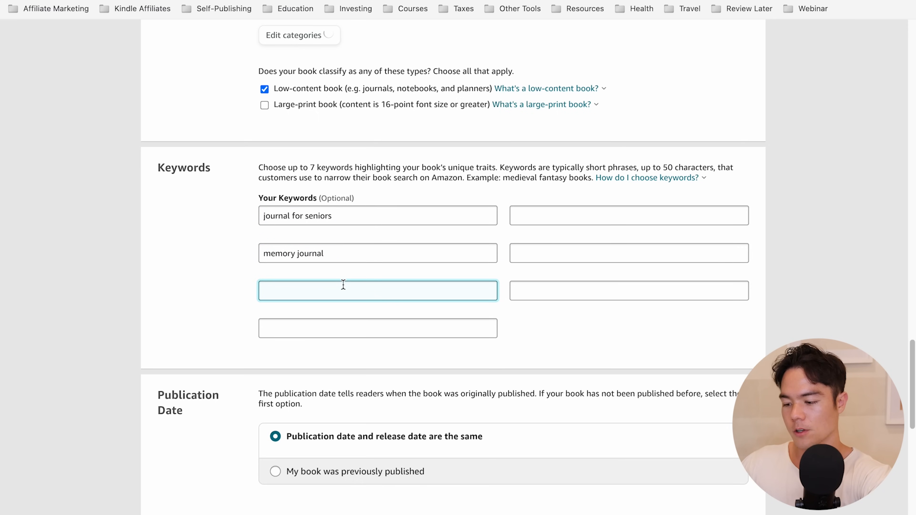
text(journal to not)
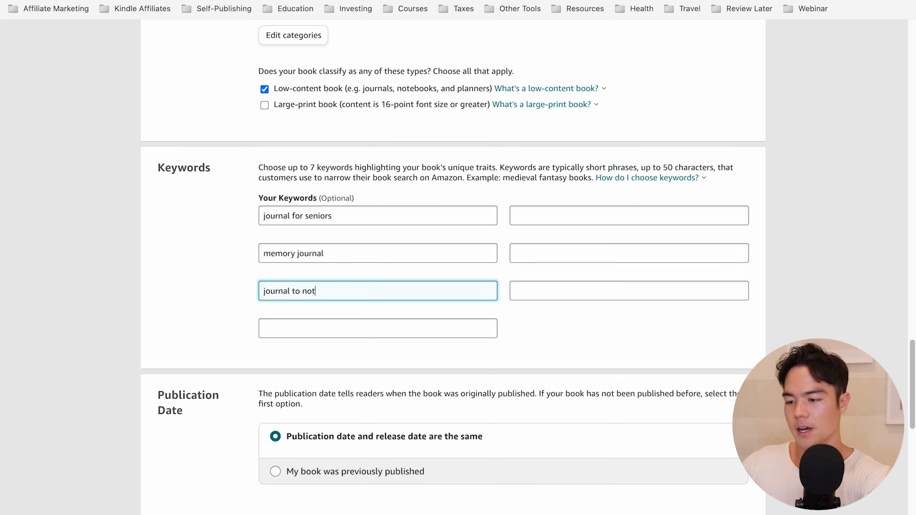
text( forget stuff)
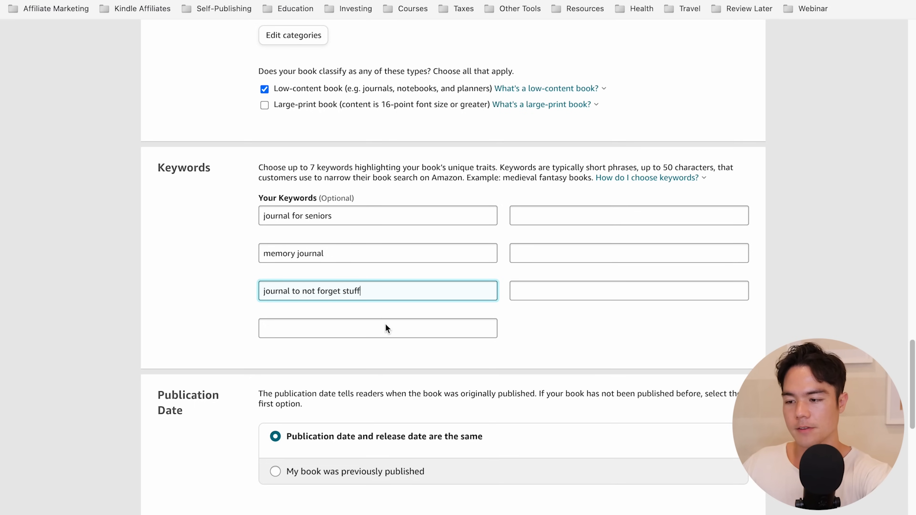
click(411, 333)
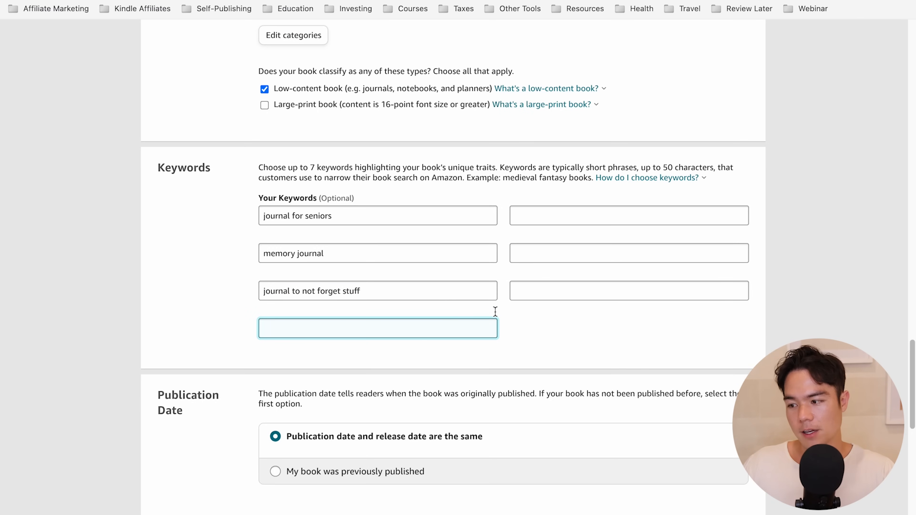
Save the paperback details and continue to the content page, checking its ISBN and ink and paper options
scroll(525, 321, down, 10)
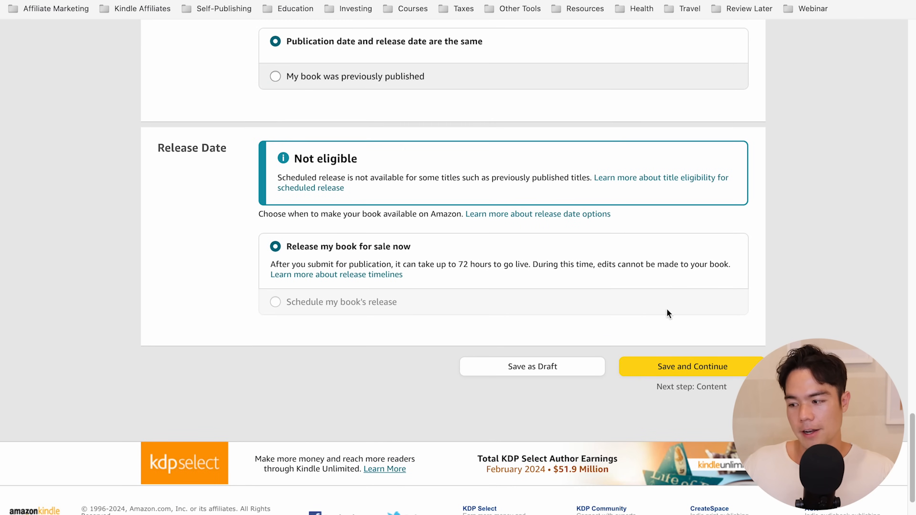
click(646, 372)
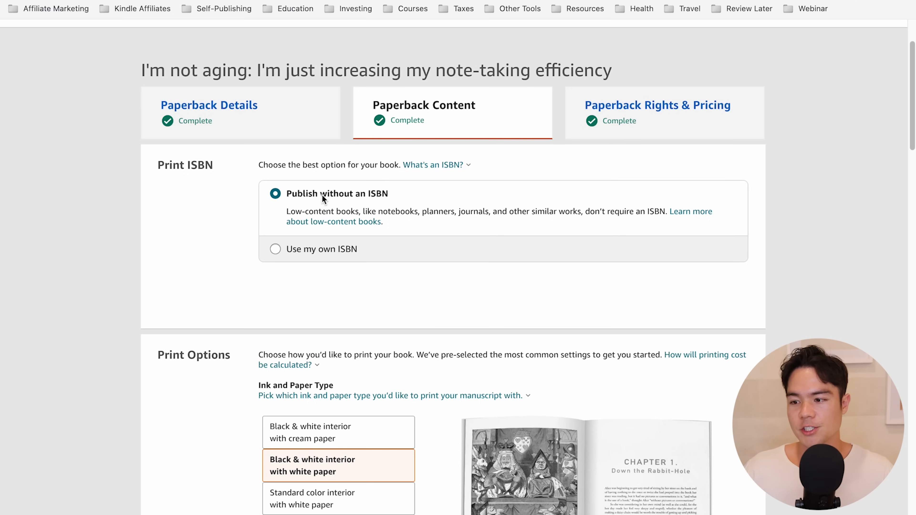
scroll(325, 173, down, 3)
scroll(356, 300, down, 4)
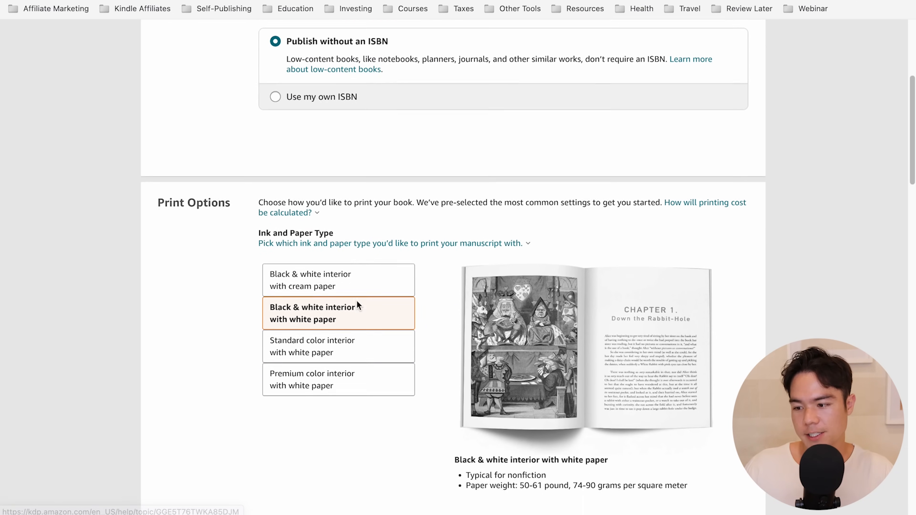
scroll(350, 217, down, 3)
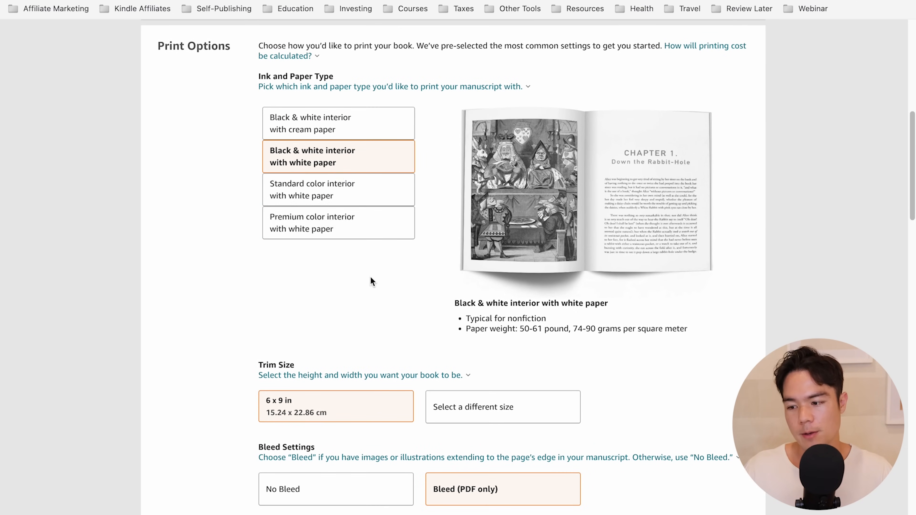
View the available trim sizes without changing the selection, and check the bleed and paperback cover finish settings
scroll(371, 279, down, 4)
click(451, 217)
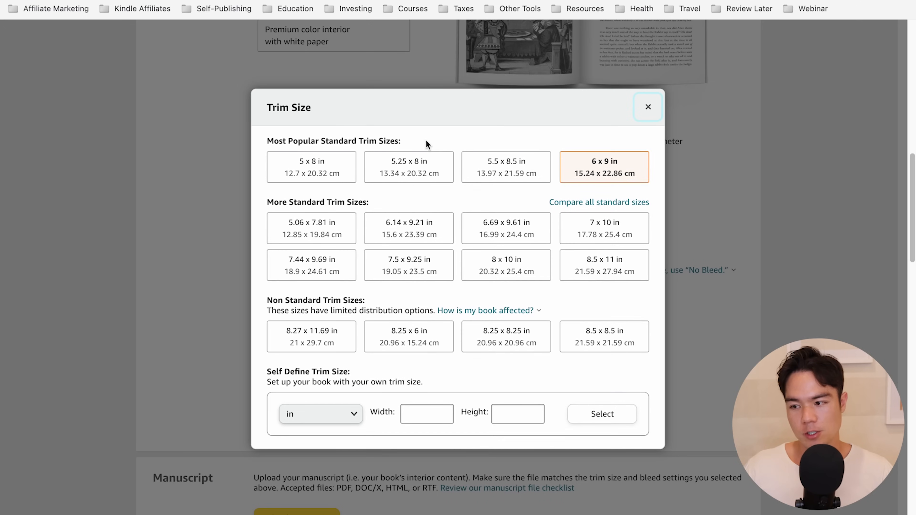
click(646, 109)
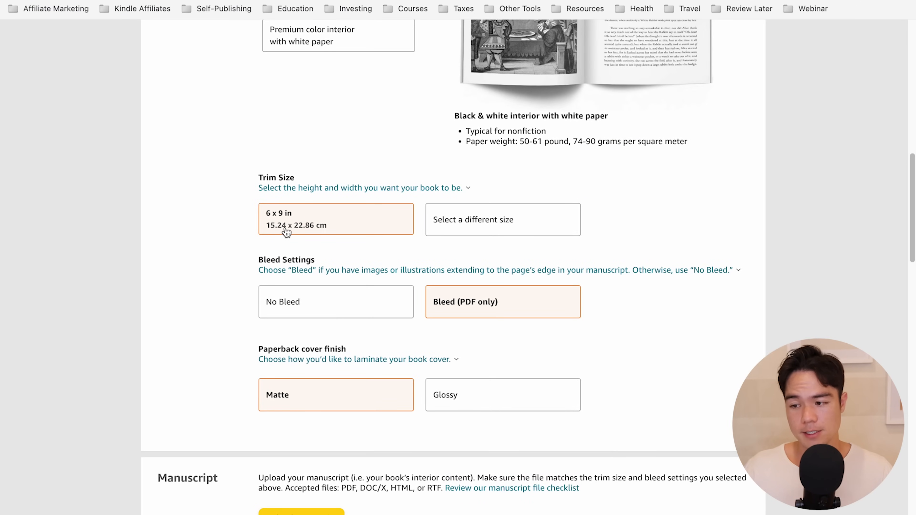
scroll(345, 231, down, 3)
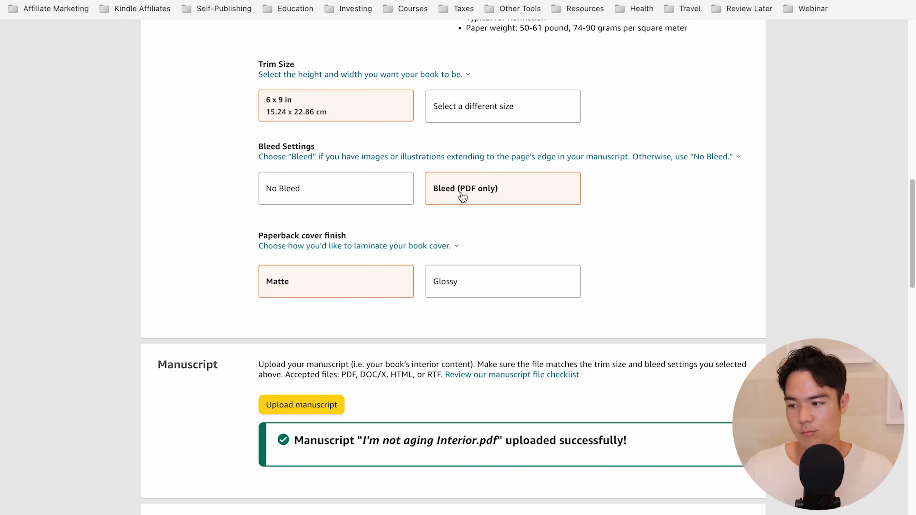
scroll(302, 289, down, 2)
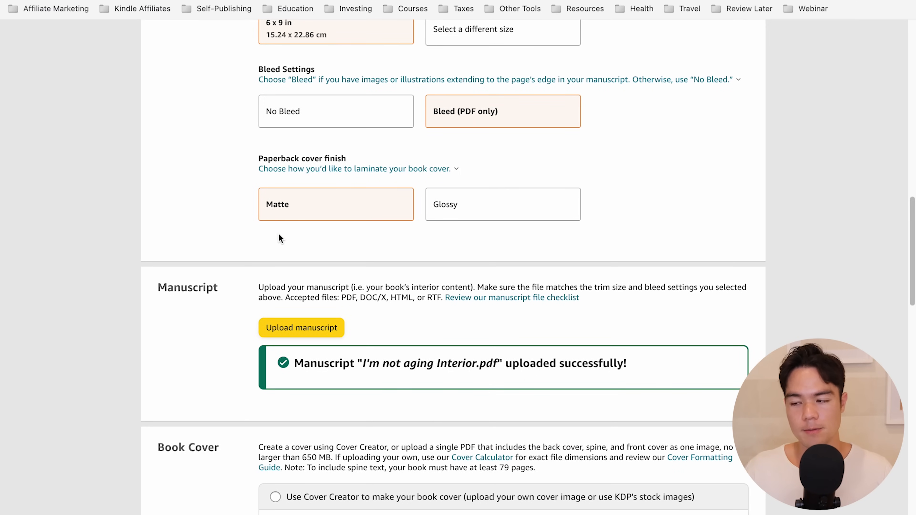
scroll(354, 231, down, 2)
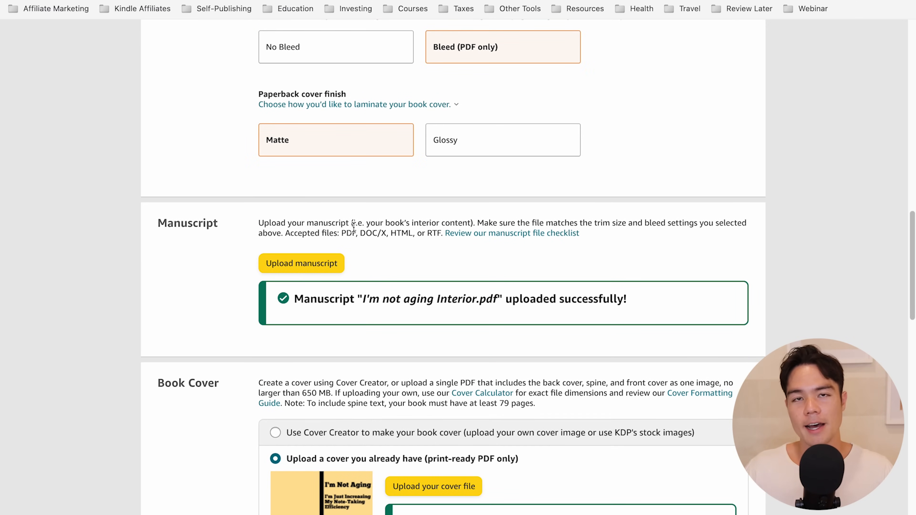
Check the manuscript and book cover upload sections and read the definition of AI-generated content
scroll(354, 227, down, 5)
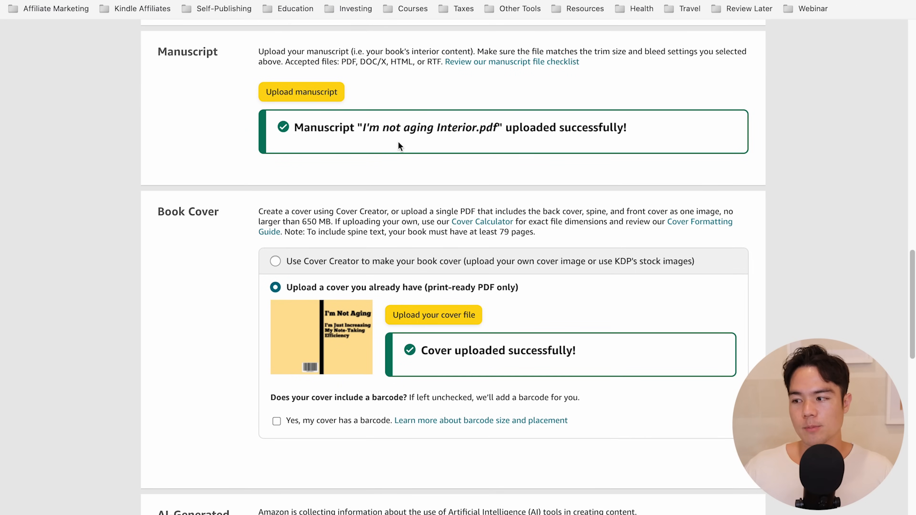
scroll(398, 142, up, 1)
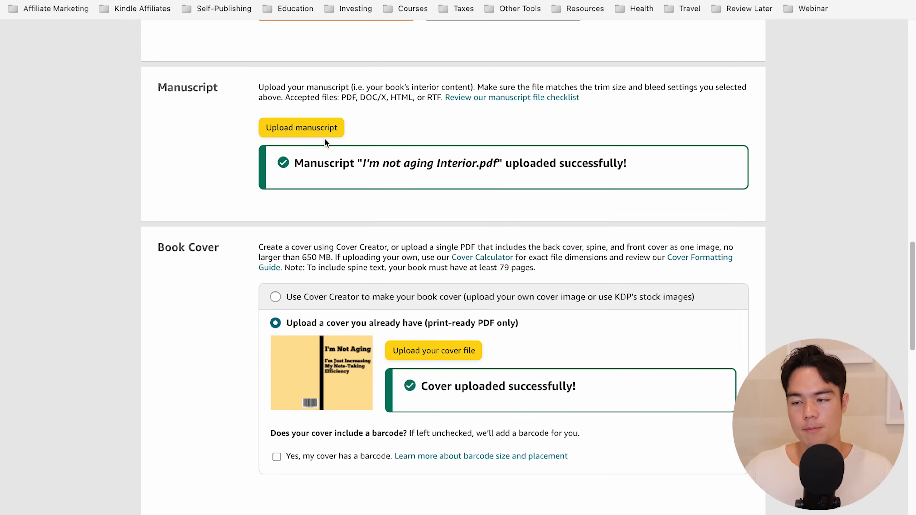
scroll(430, 246, down, 1)
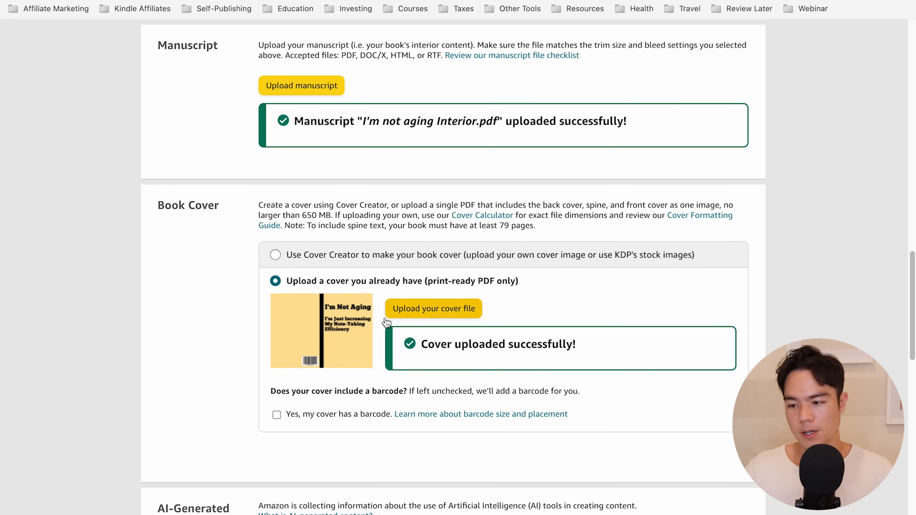
scroll(383, 324, down, 10)
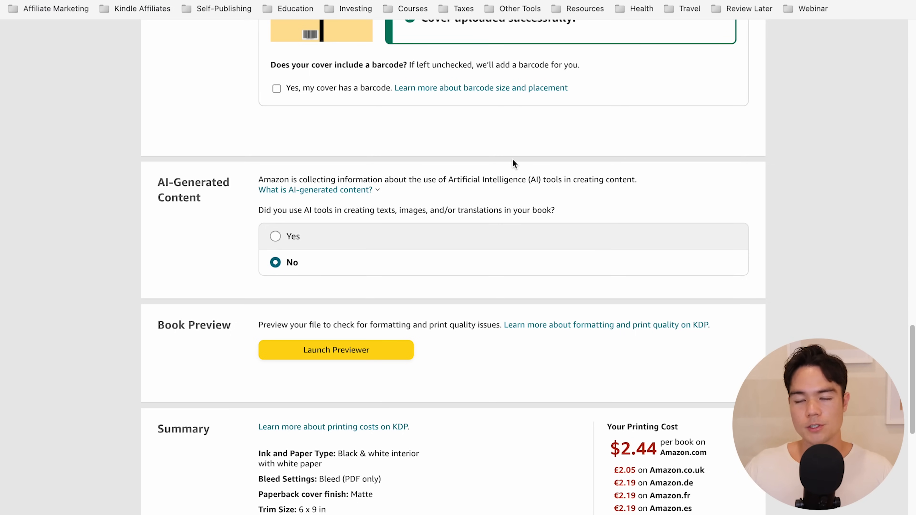
click(368, 191)
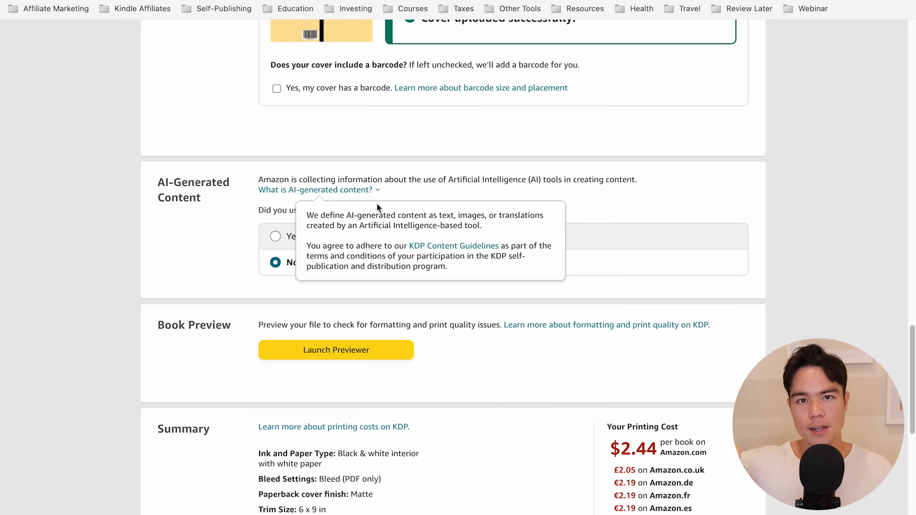
click(233, 259)
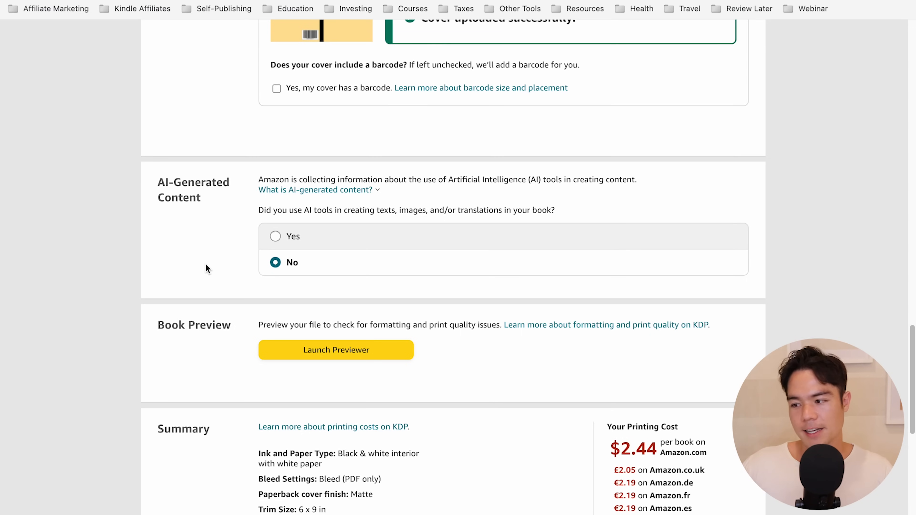
Launch the print previewer and page through the notebook's cover and interior pages
scroll(222, 254, down, 5)
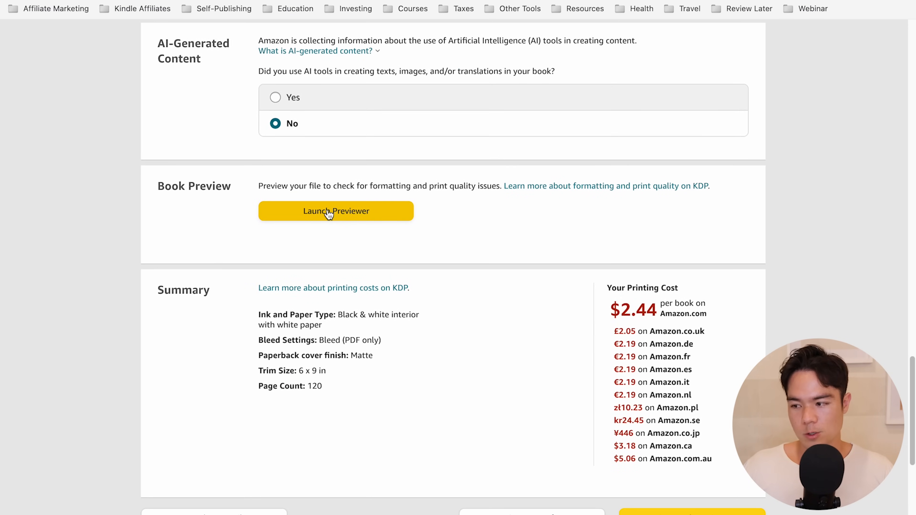
click(329, 212)
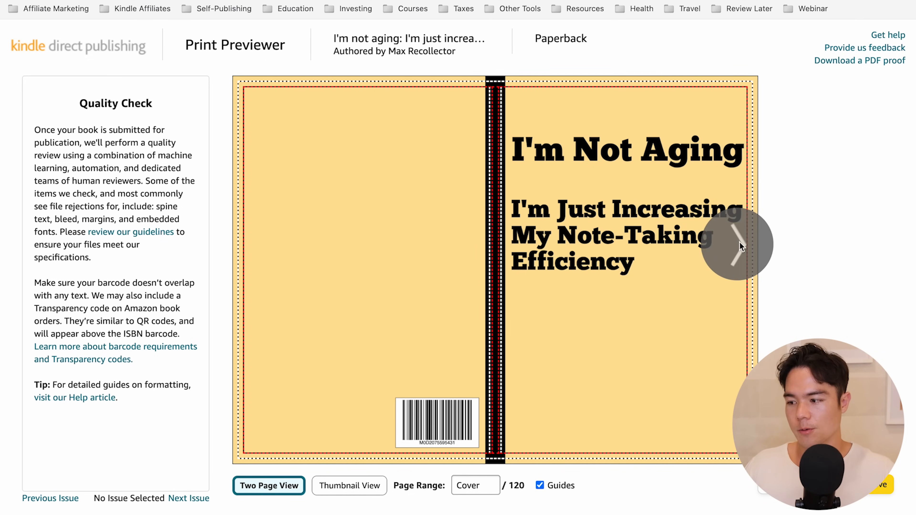
click(739, 242)
click(739, 242)
click(740, 242)
click(740, 242)
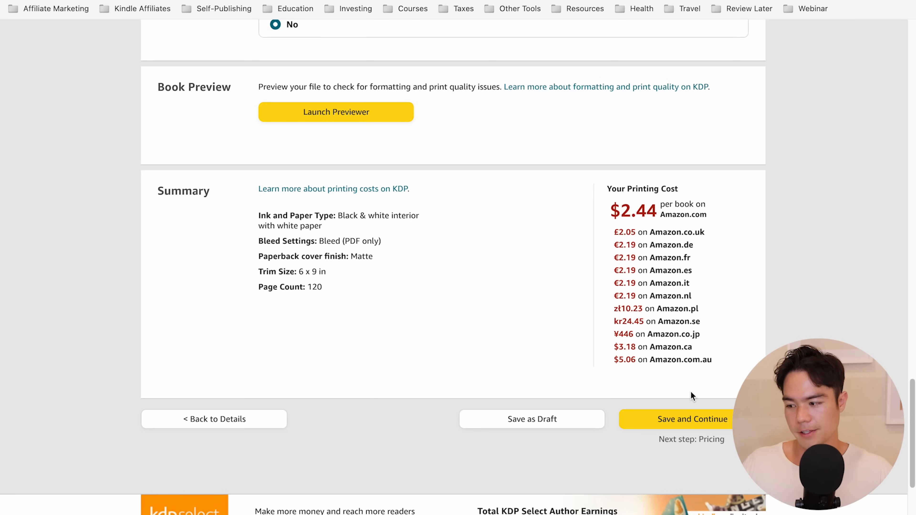
Save the paperback content, continue to rights and pricing, and review the territories, list prices and availability time in the terms
click(687, 418)
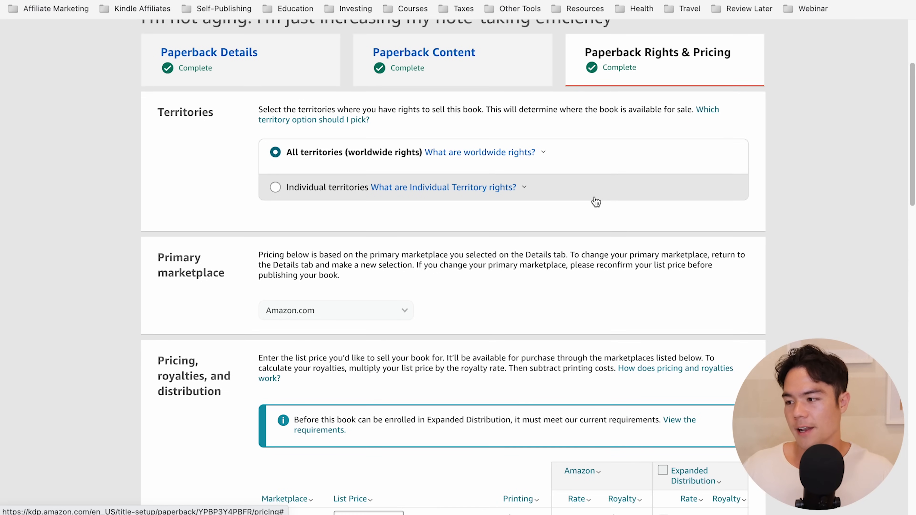
scroll(320, 160, down, 5)
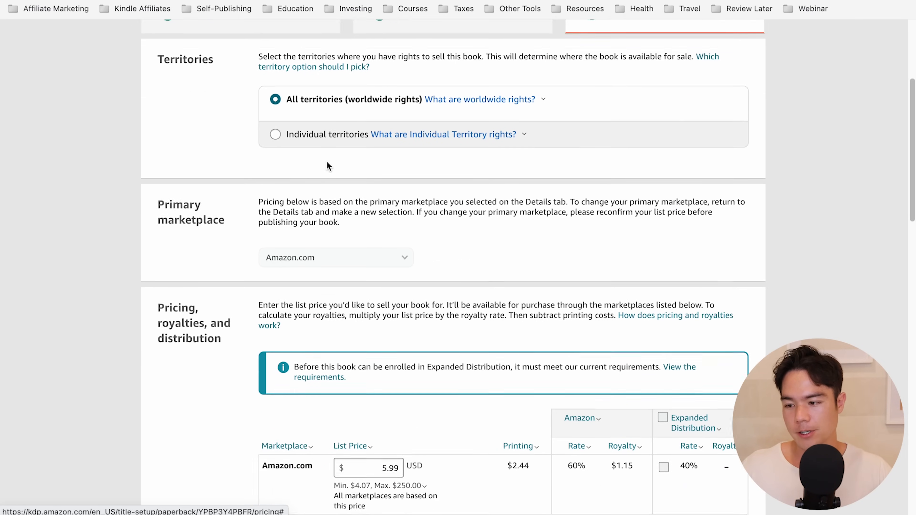
scroll(307, 167, down, 7)
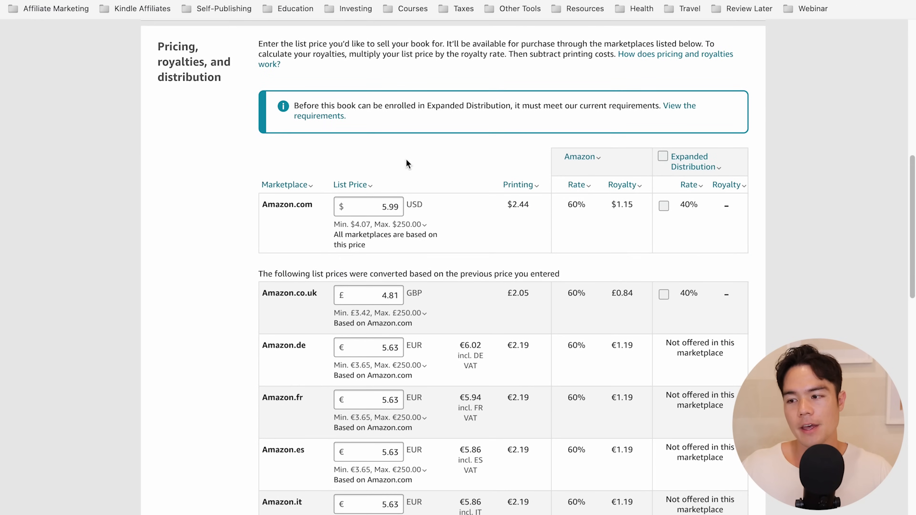
scroll(403, 184, down, 1)
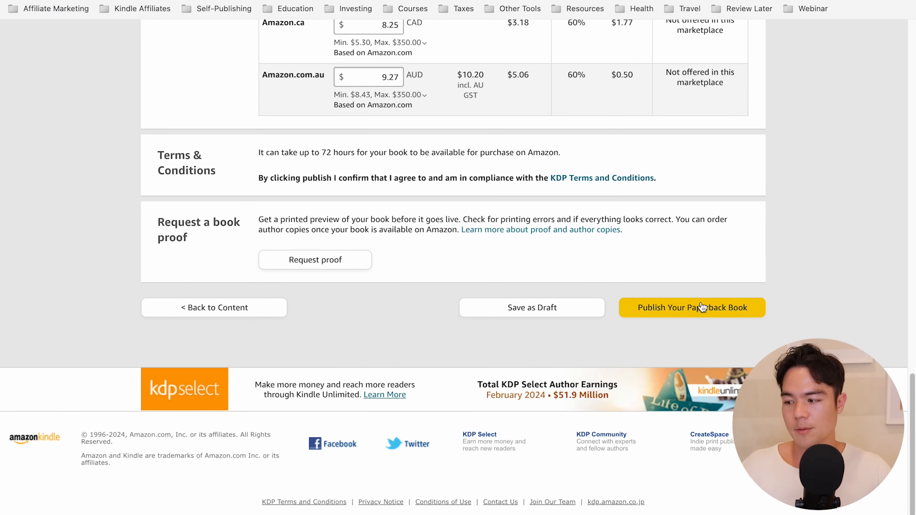
drag(265, 153, 446, 147)
click(443, 163)
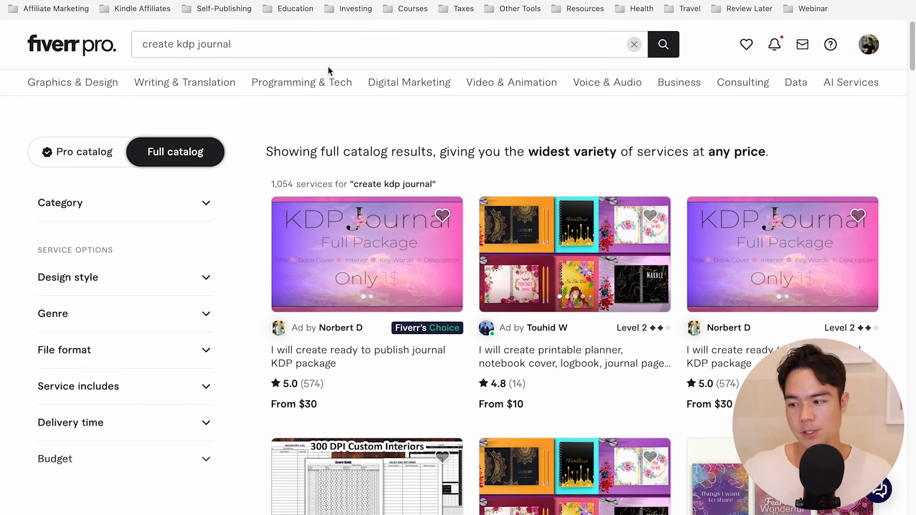
In the Fiverr results for "create kdp journal", examine the offers and the starting price of the first journal package
scroll(329, 70, down, 3)
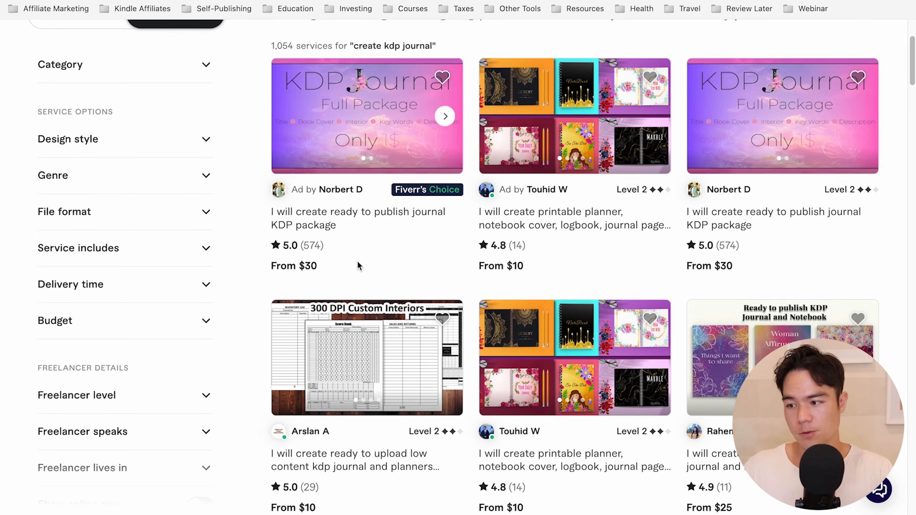
double_click(308, 265)
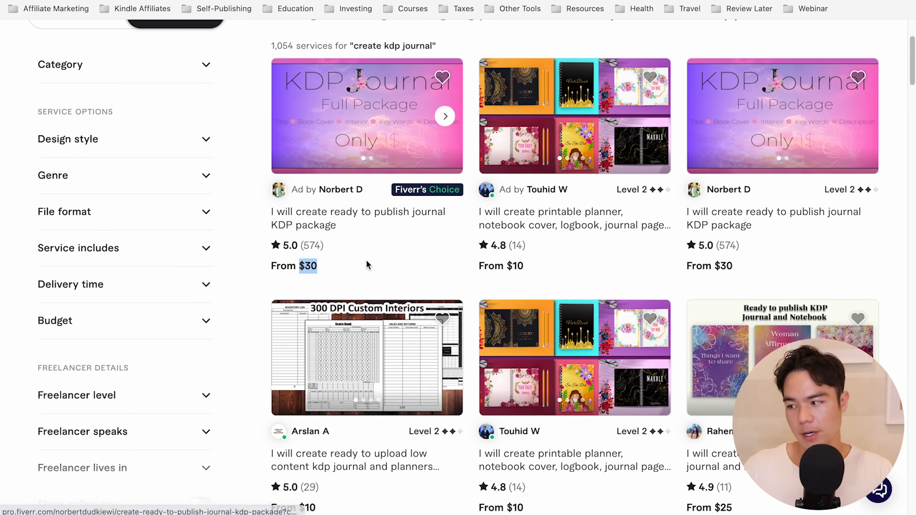
scroll(325, 226, up, 1)
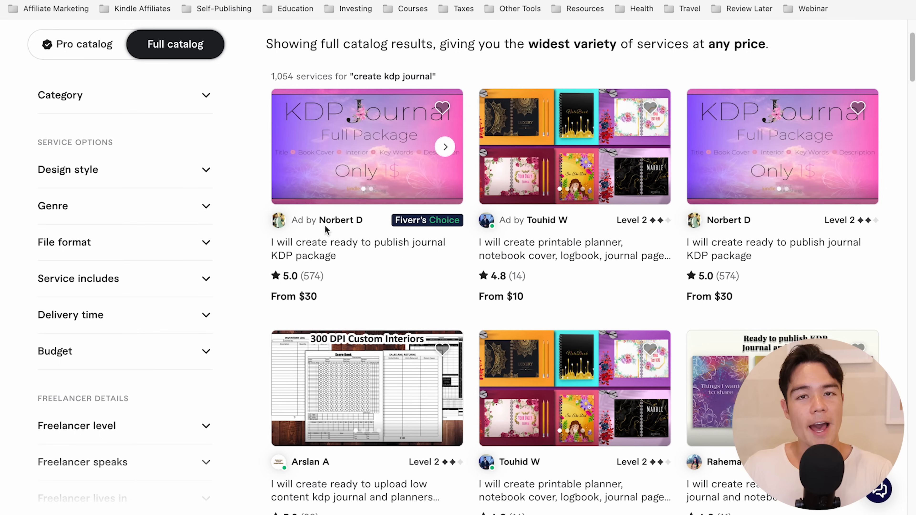